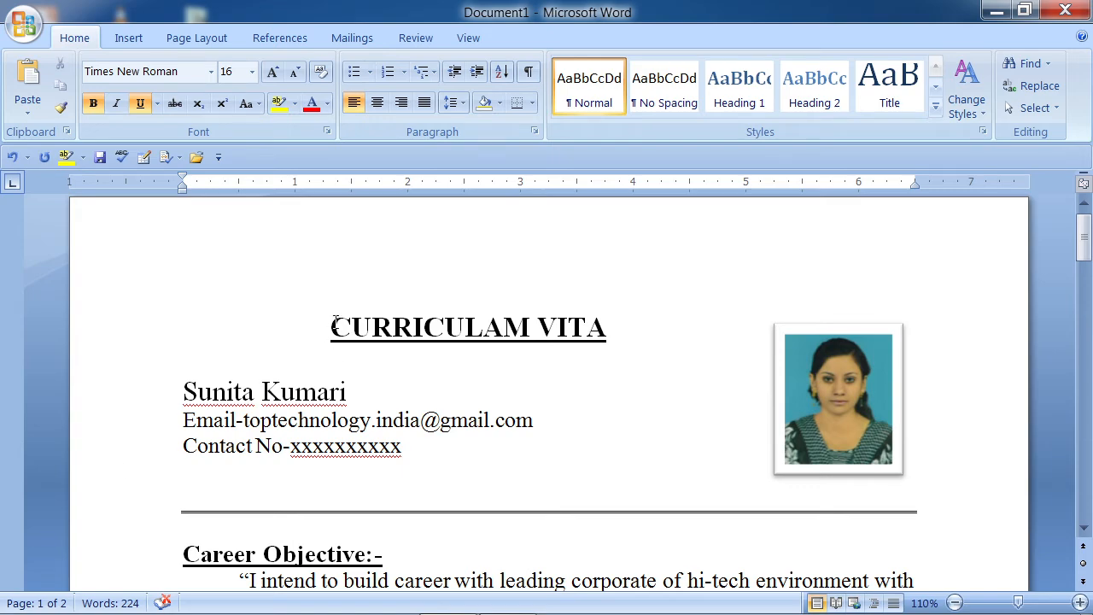
- In the sample resume, select the CURRICULAM VITA heading, then just the word VITA
left_click_drag(333, 327, 626, 334)
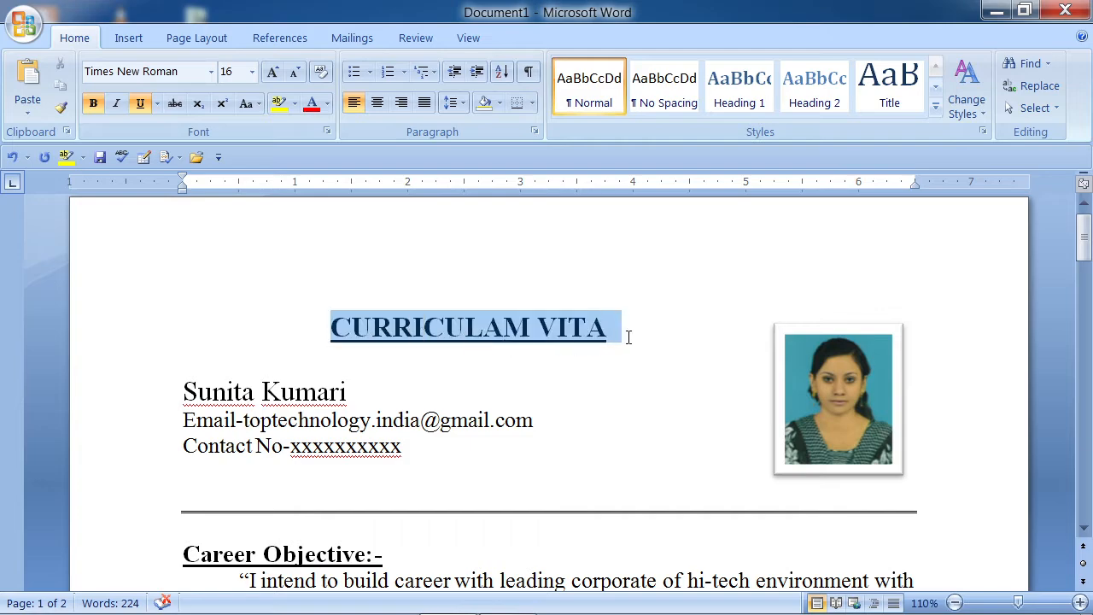
left_click(629, 336)
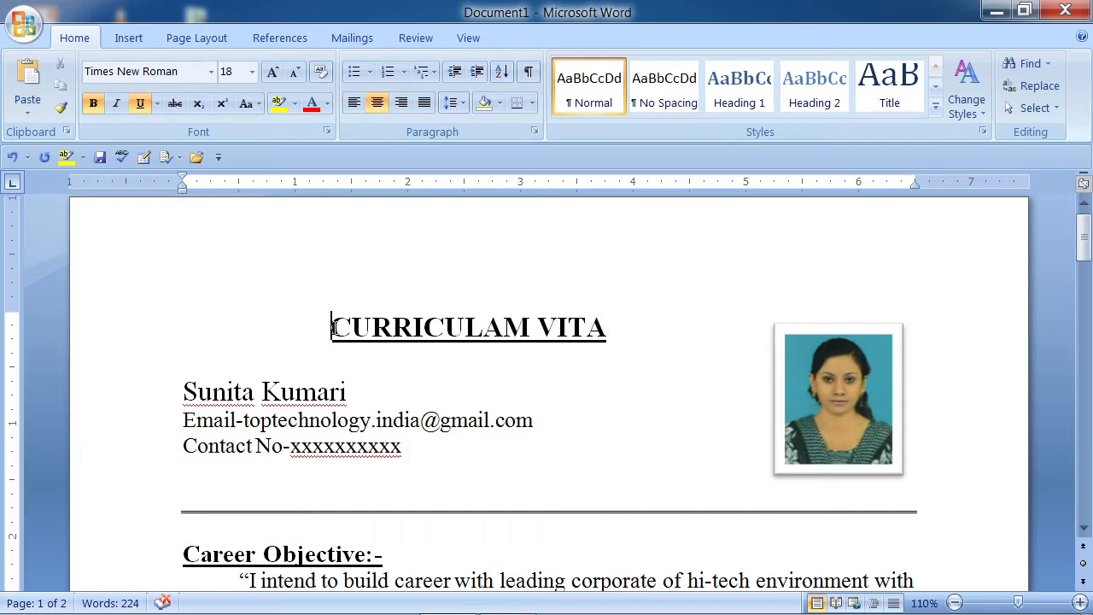
left_click_drag(331, 327, 568, 324)
double_click(569, 326)
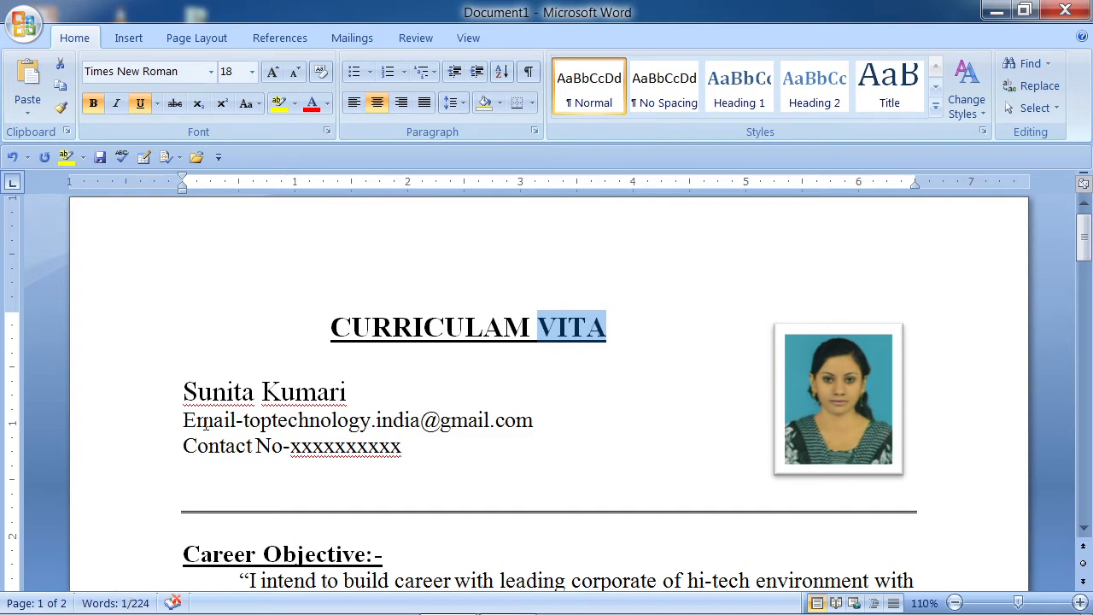
- Select the sample's Career Objective heading and its paragraph
scroll(408, 427, "down", 3)
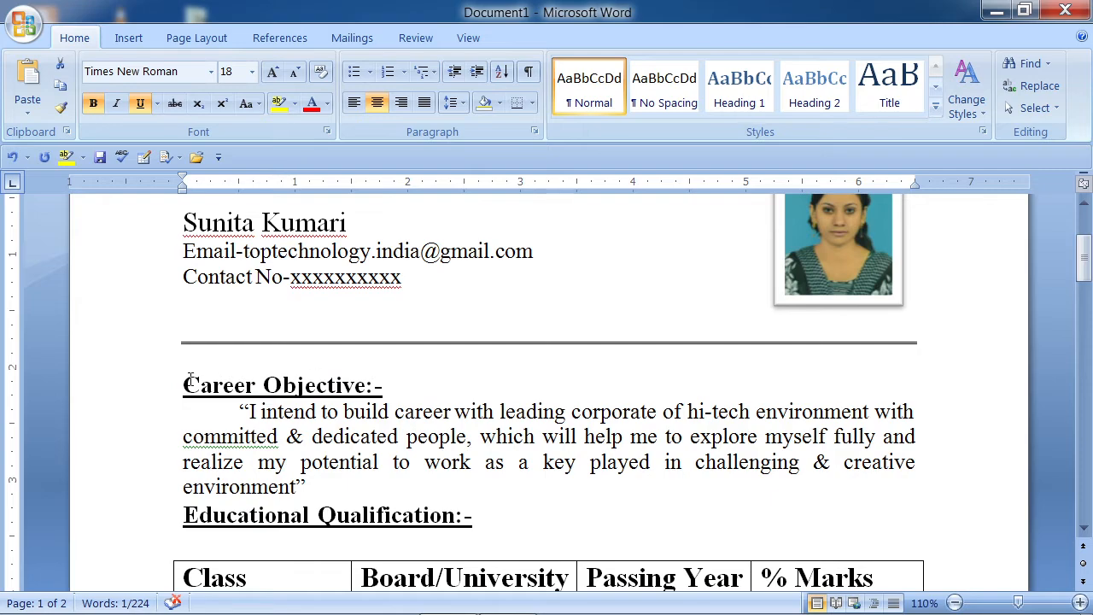
left_click_drag(177, 383, 358, 489)
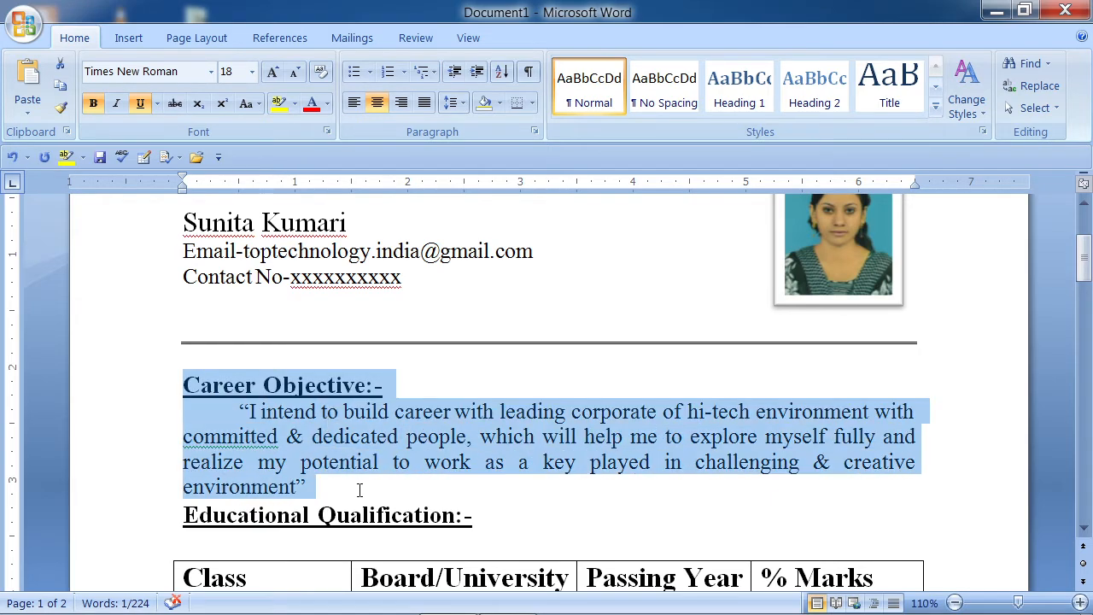
left_click(359, 490)
left_click_drag(185, 383, 312, 484)
left_click(314, 484)
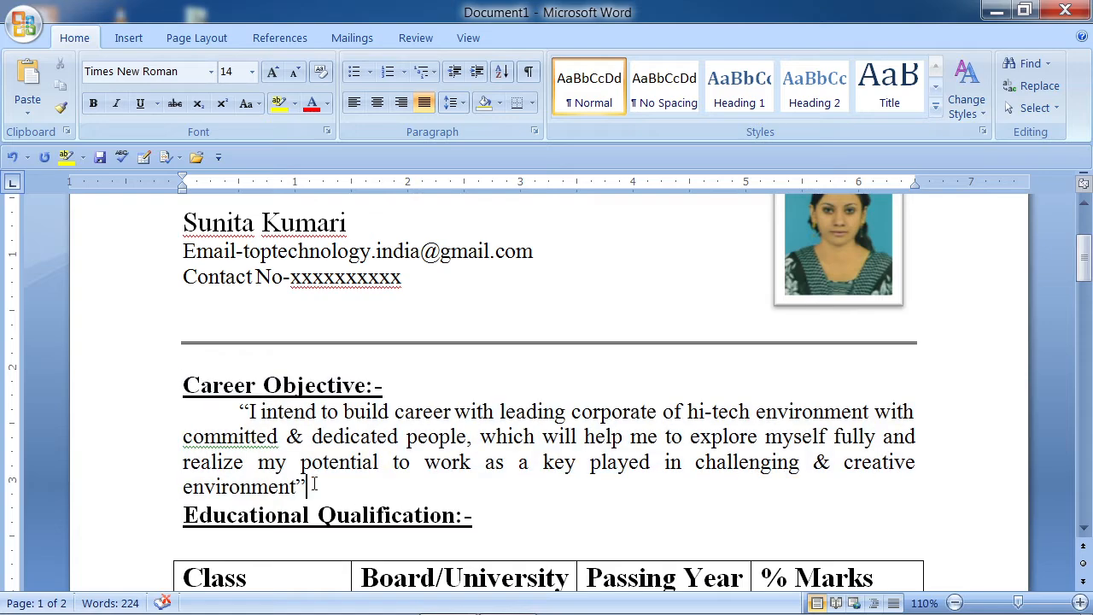
- Scroll down to Extra Qualification and select the ADCA qualification text
scroll(314, 484, "down", 3)
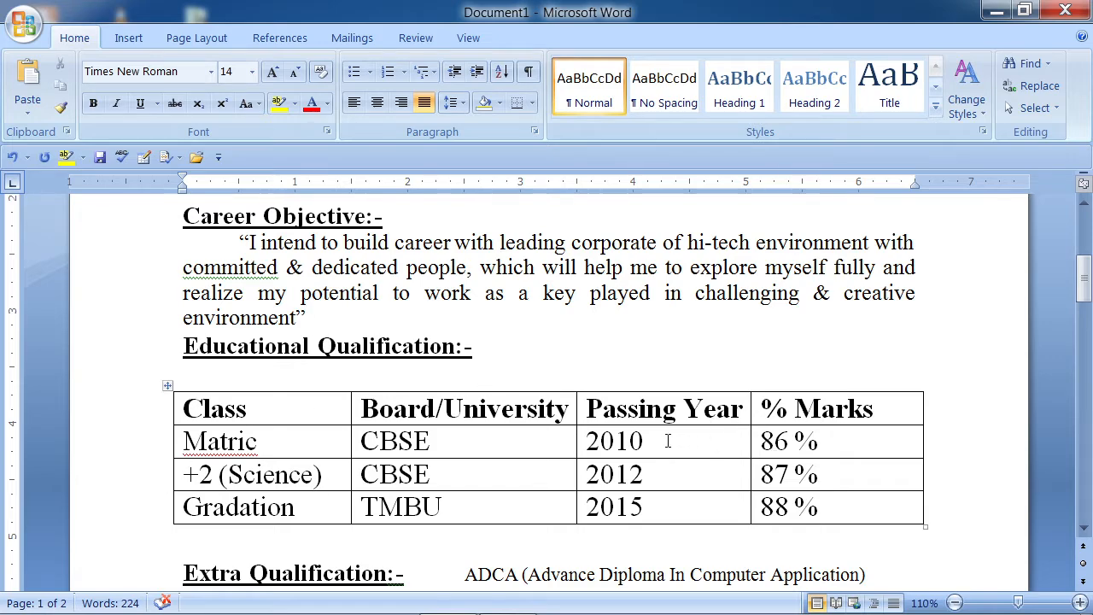
scroll(464, 414, "down", 1)
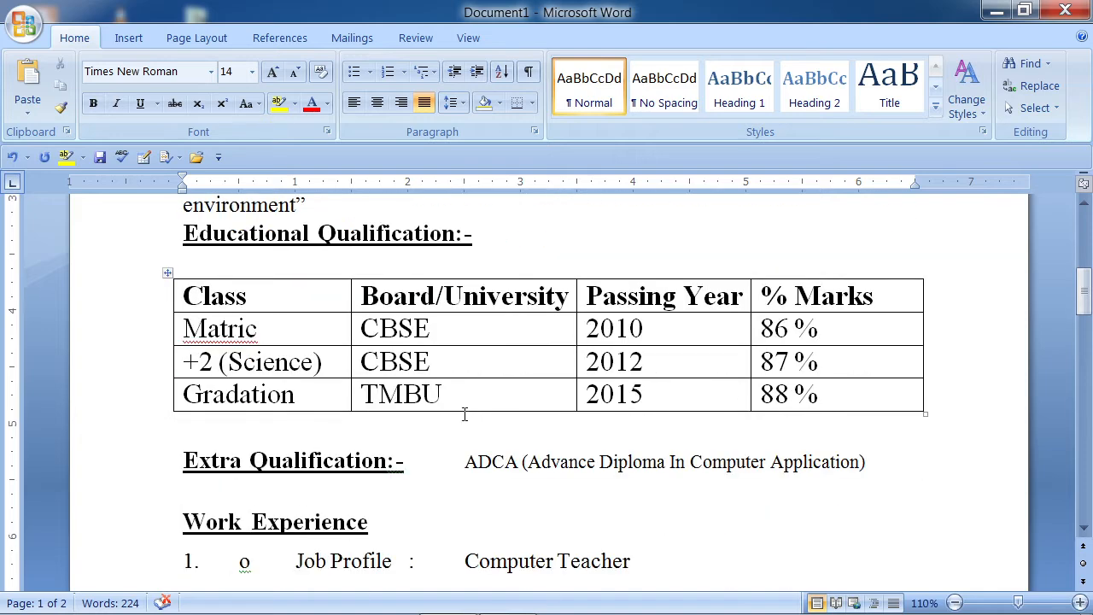
scroll(465, 414, "down", 1)
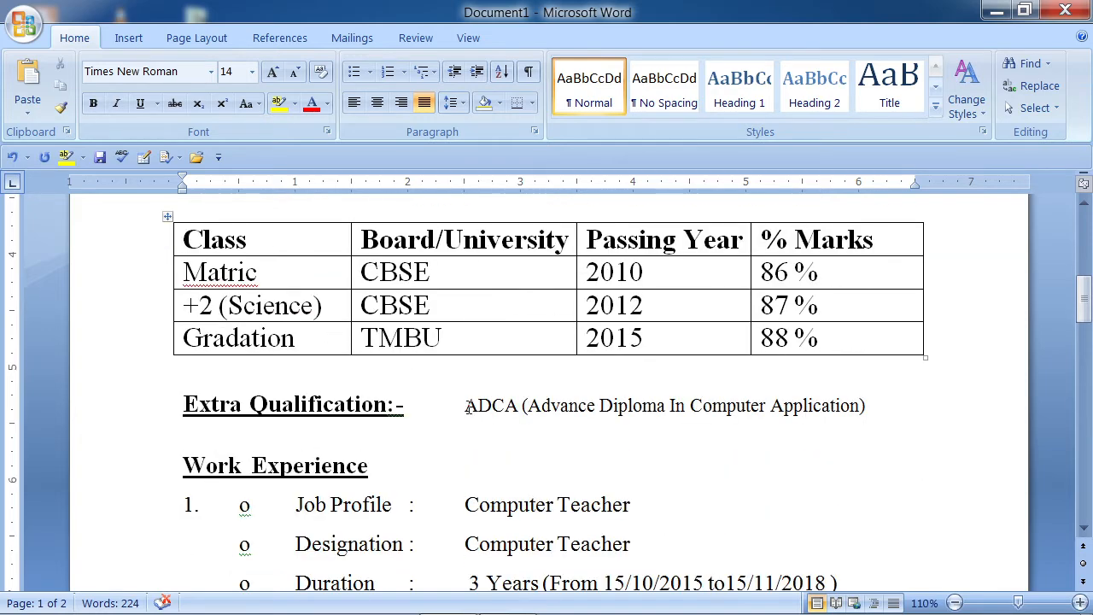
left_click(468, 406)
left_click(642, 439)
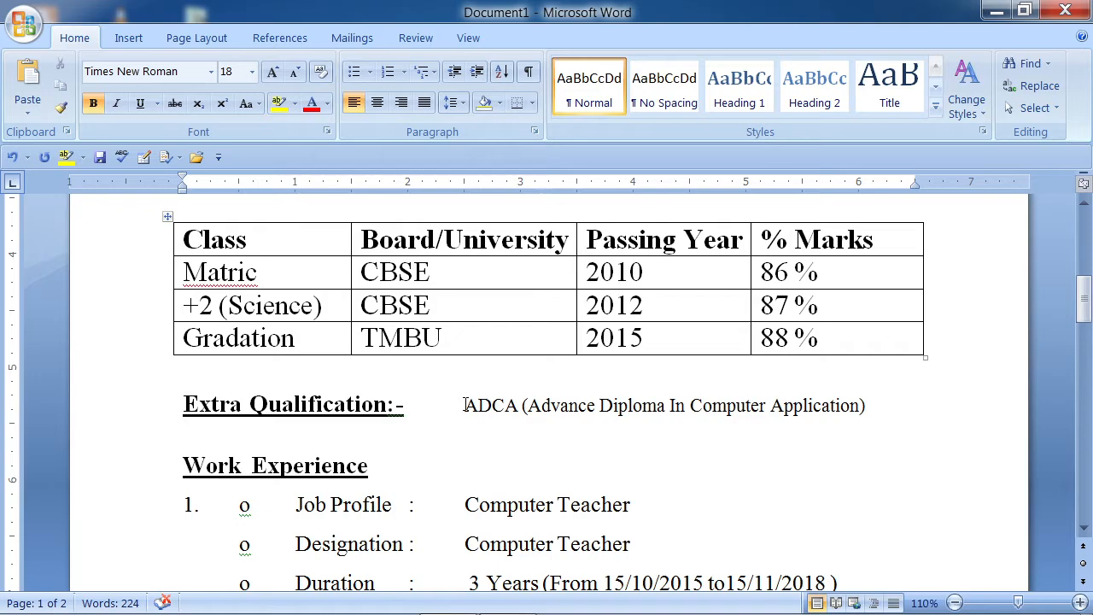
left_click_drag(465, 403, 770, 405)
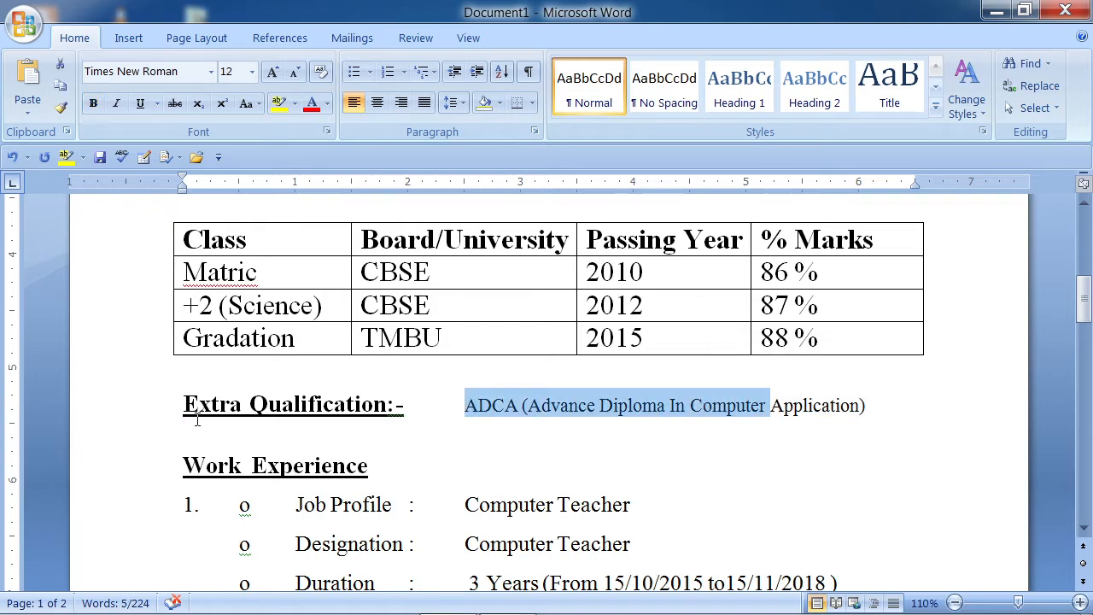
- Select the words Job Profile, then the whole Key Attributes & Hobbies section
scroll(394, 418, "down", 2)
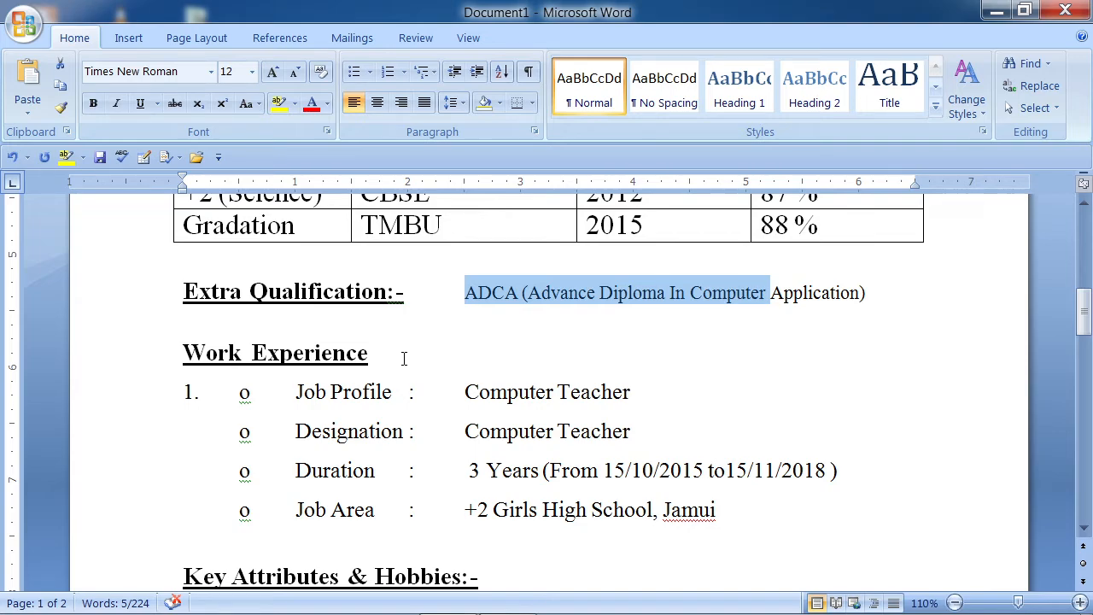
left_click_drag(298, 391, 387, 395)
double_click(383, 394)
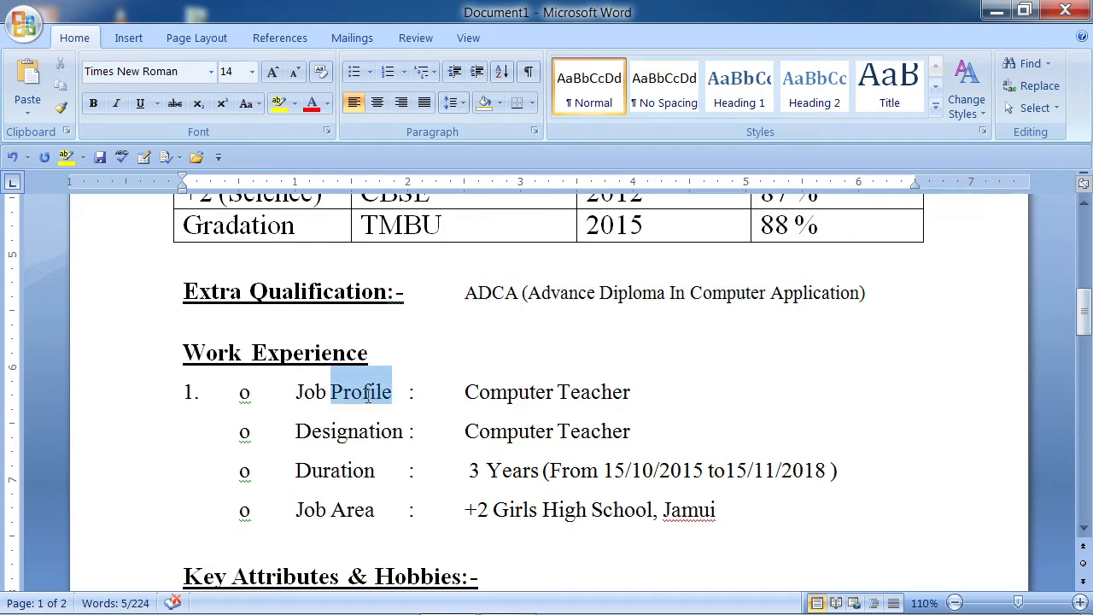
double_click(383, 395)
scroll(357, 470, "down", 5)
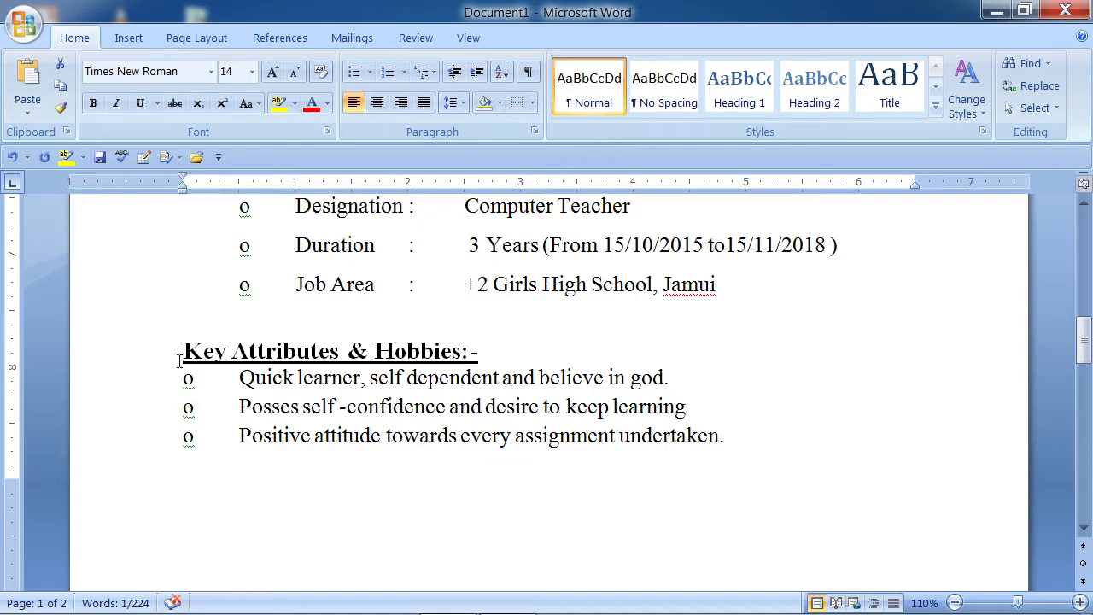
left_click_drag(181, 350, 709, 431)
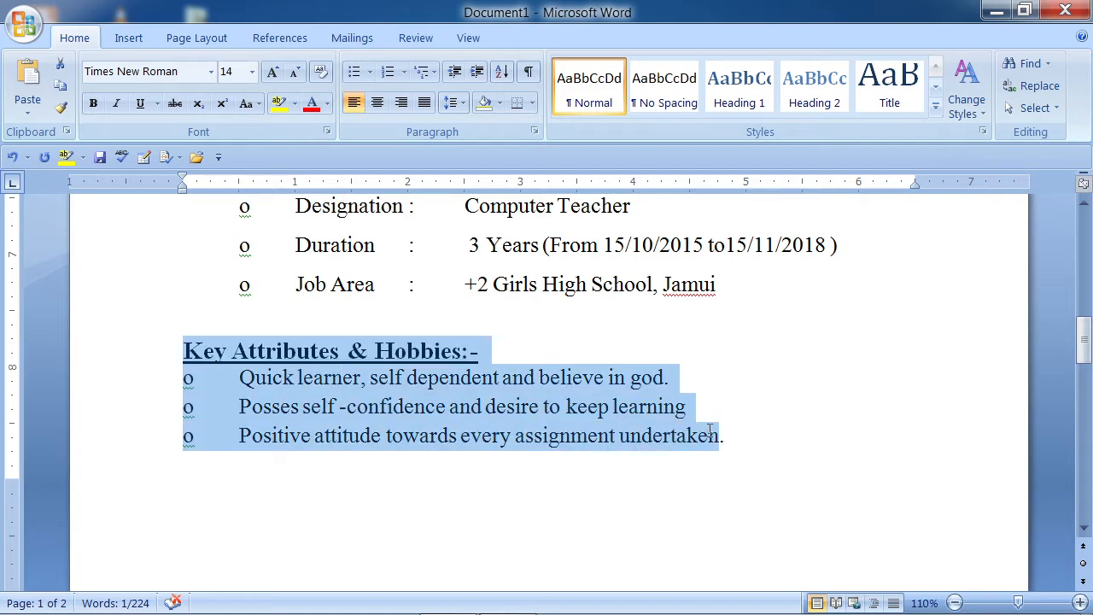
left_click(709, 431)
- Scroll through Personal Details, Address and Declaration, then create new blank Document3
scroll(443, 425, "down", 2)
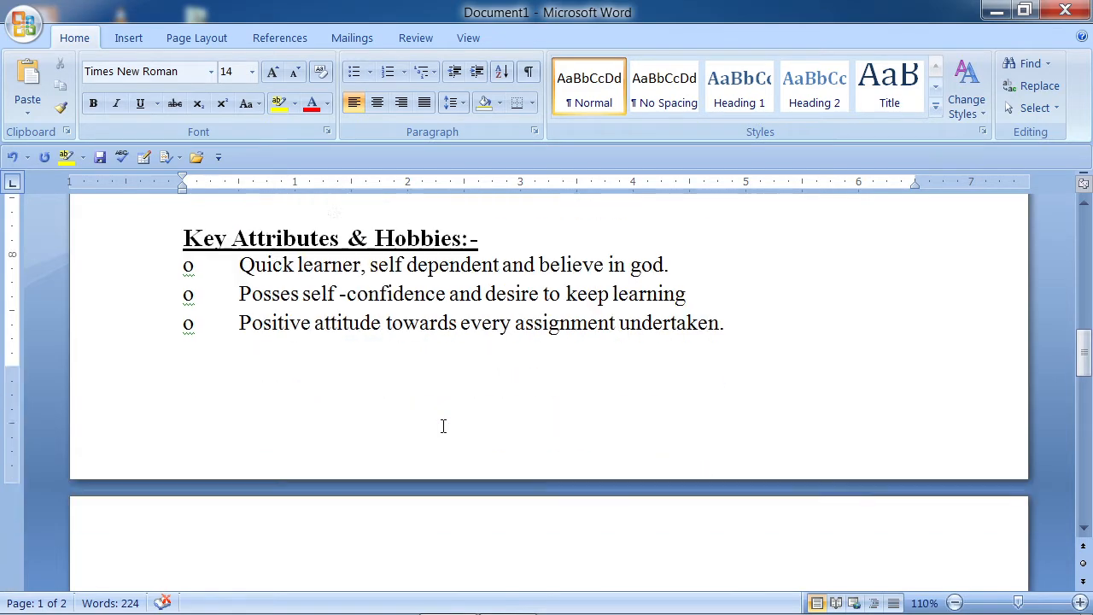
scroll(443, 425, "down", 6)
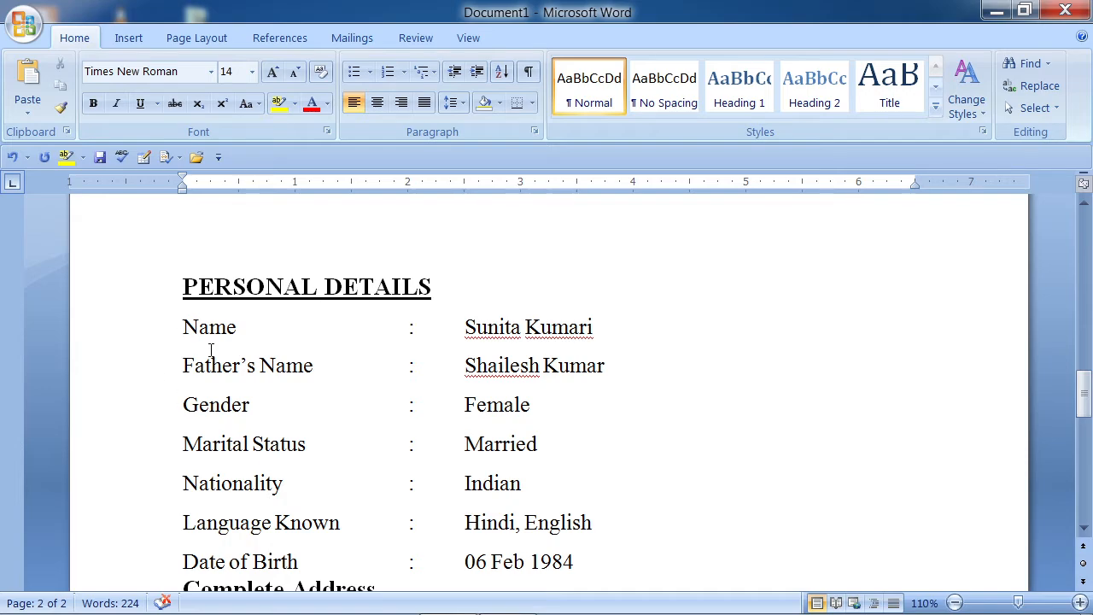
scroll(211, 350, "down", 1)
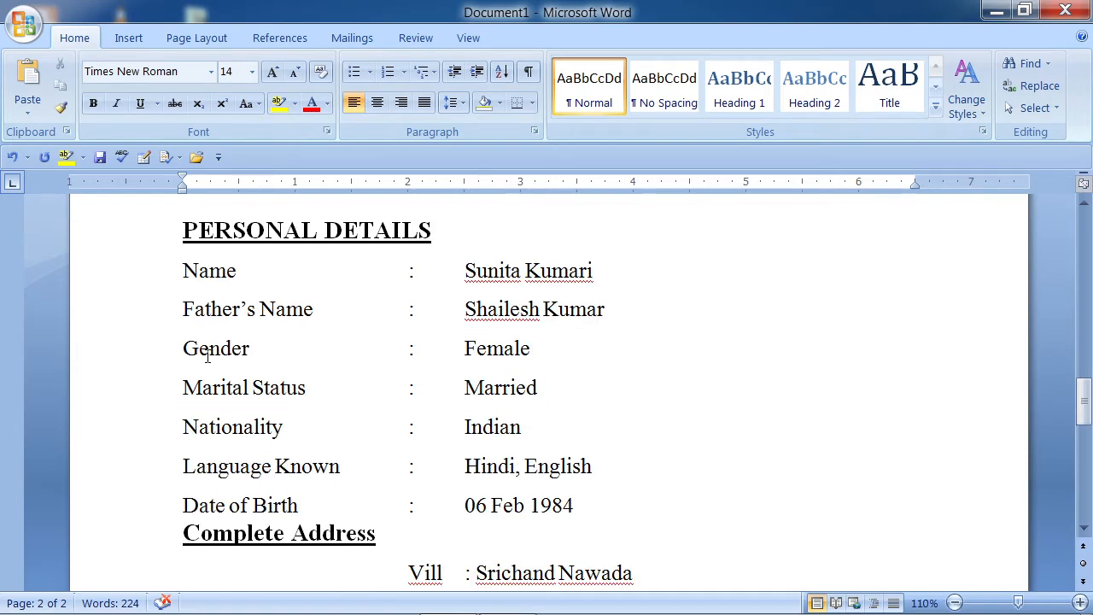
scroll(231, 398, "down", 1)
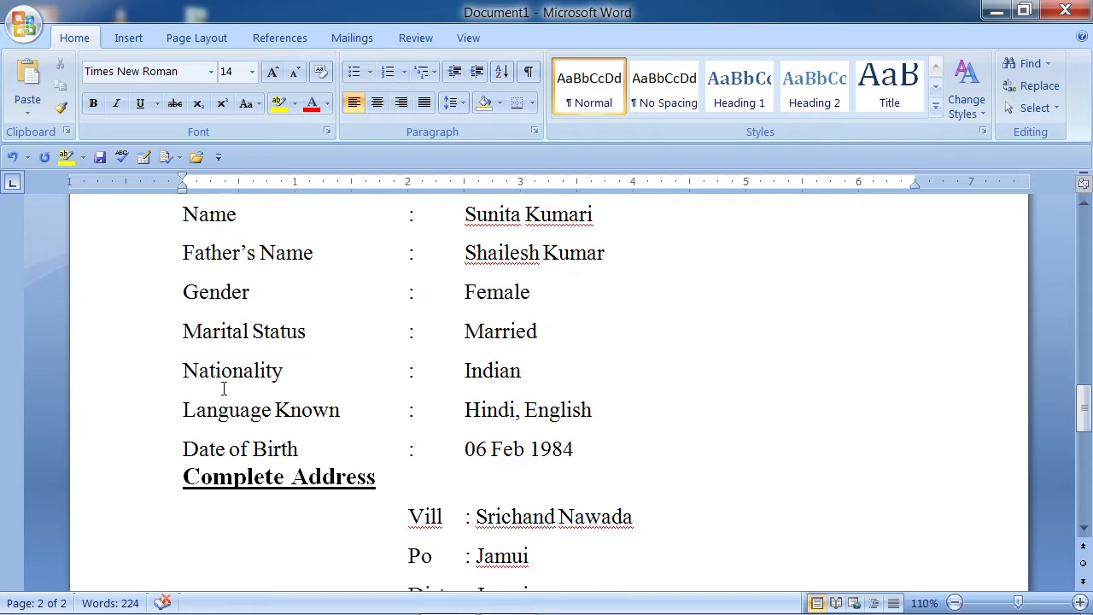
scroll(254, 462, "down", 2)
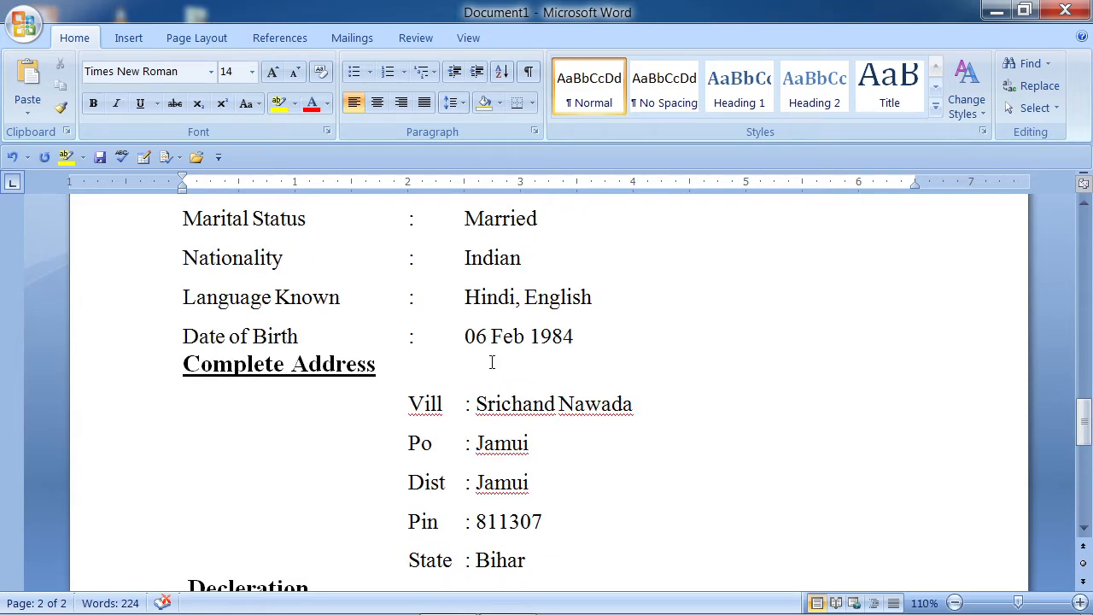
scroll(487, 368, "down", 2)
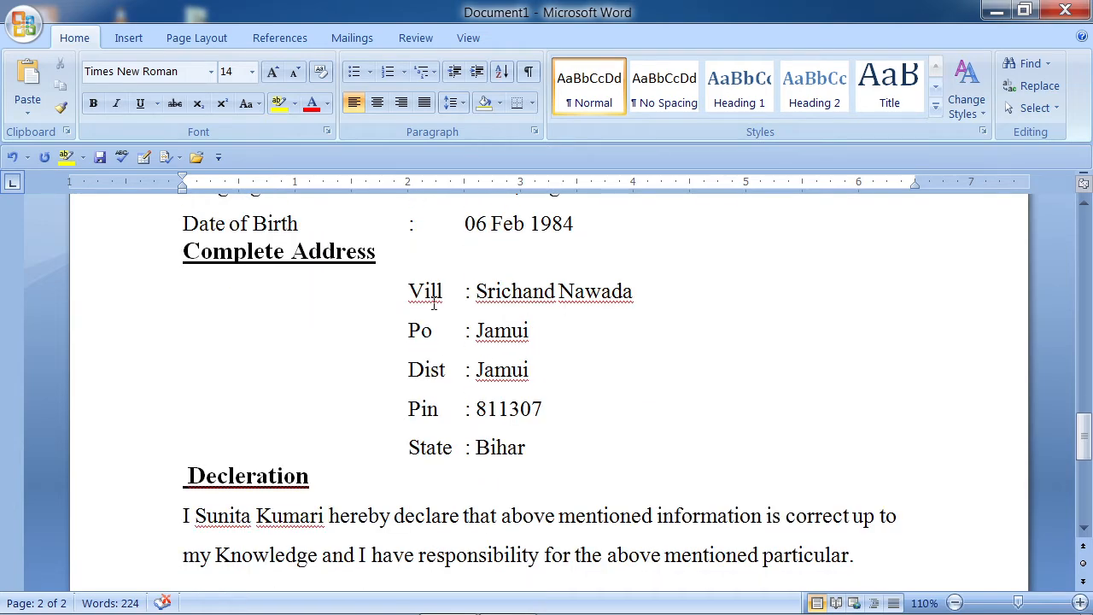
scroll(472, 363, "down", 2)
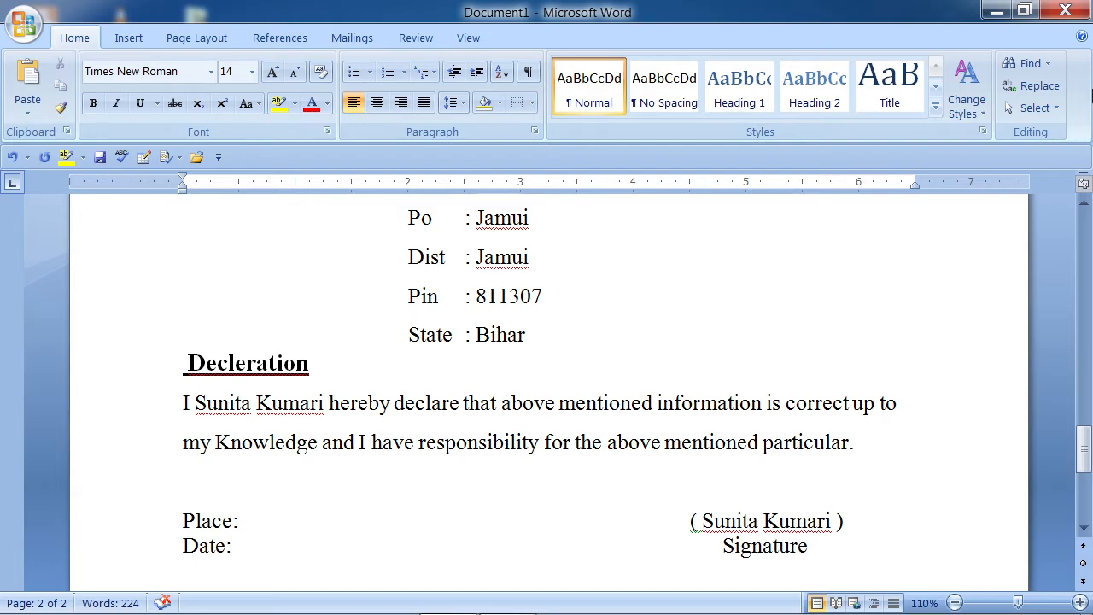
key("ctrl+n")
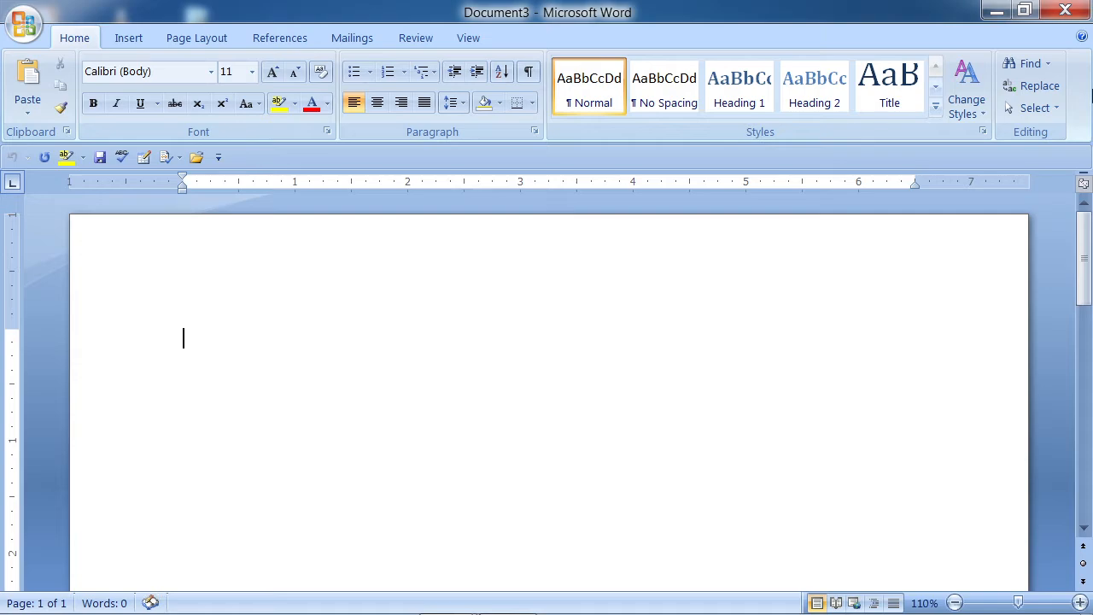
- Type the title RESUME and enlarge it to 28 pt
type("RESUME")
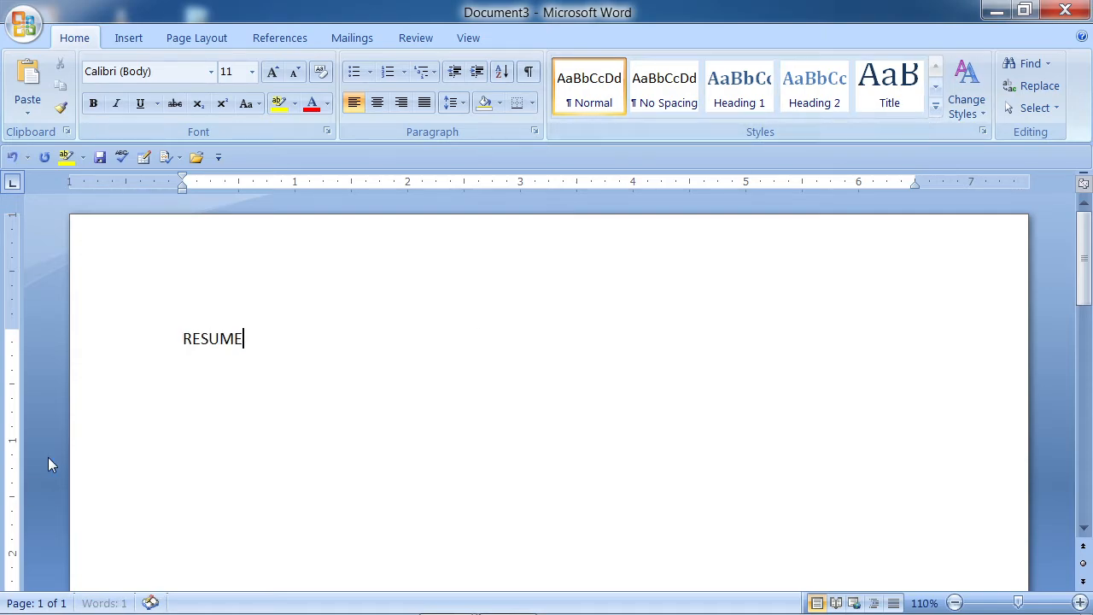
left_click_drag(250, 339, 181, 342)
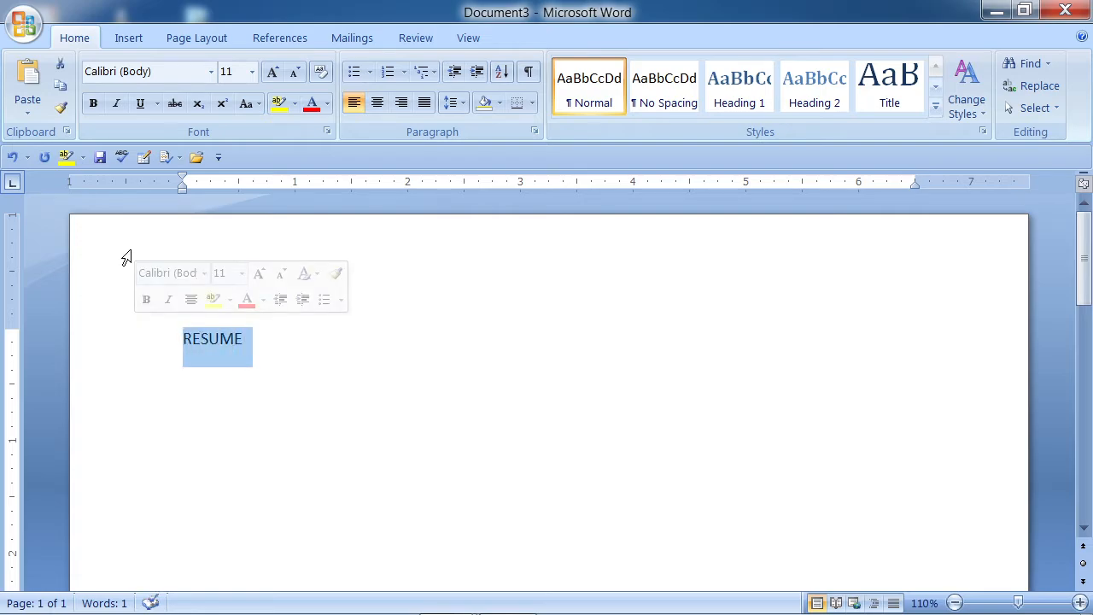
left_click(273, 72)
left_click(272, 71)
left_click(272, 71)
left_click(272, 72)
left_click(273, 72)
left_click(272, 72)
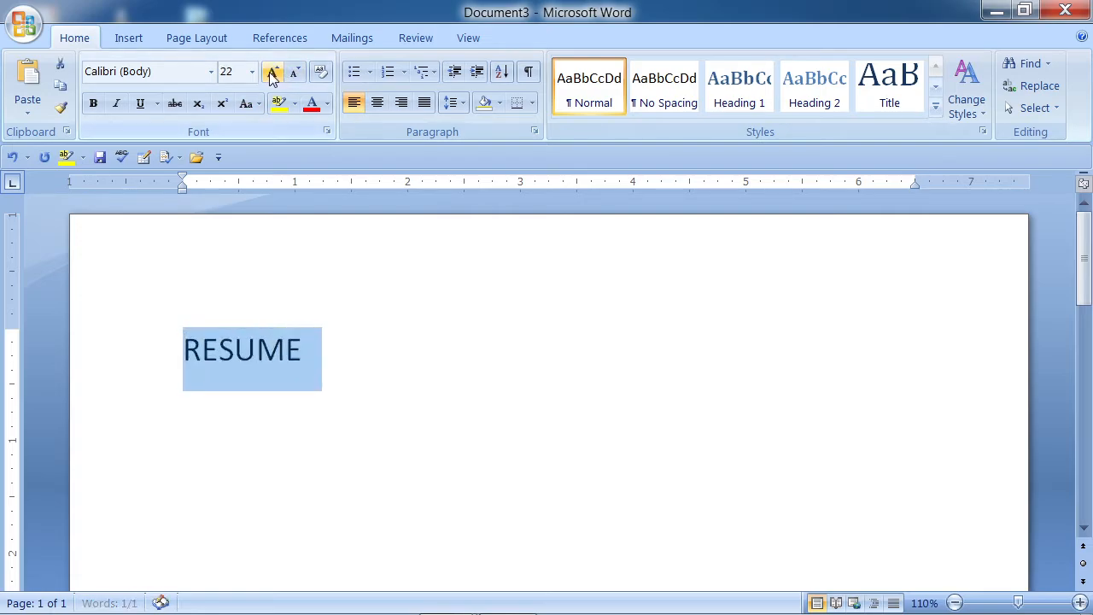
left_click(272, 72)
left_click(273, 72)
left_click(273, 72)
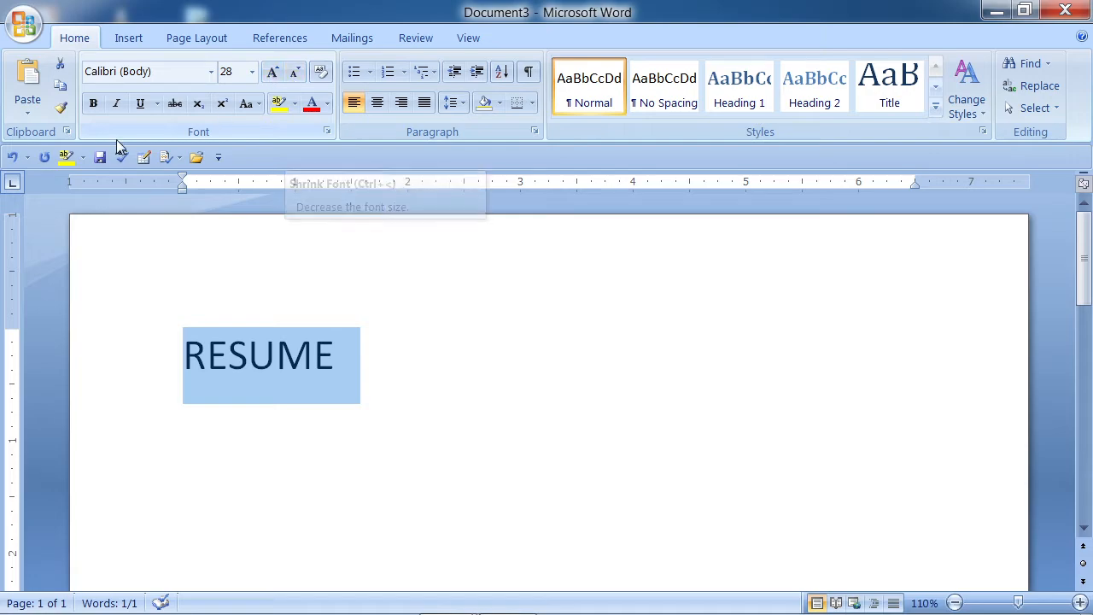
- Make RESUME bold, underlined and centred, then start a new line below it
left_click(95, 104)
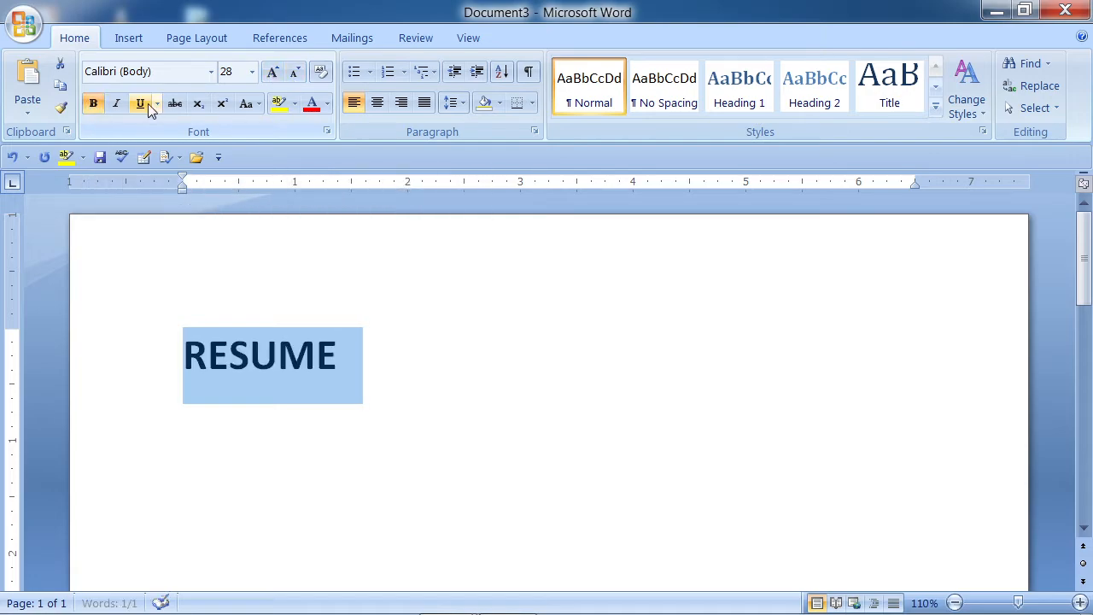
left_click(141, 106)
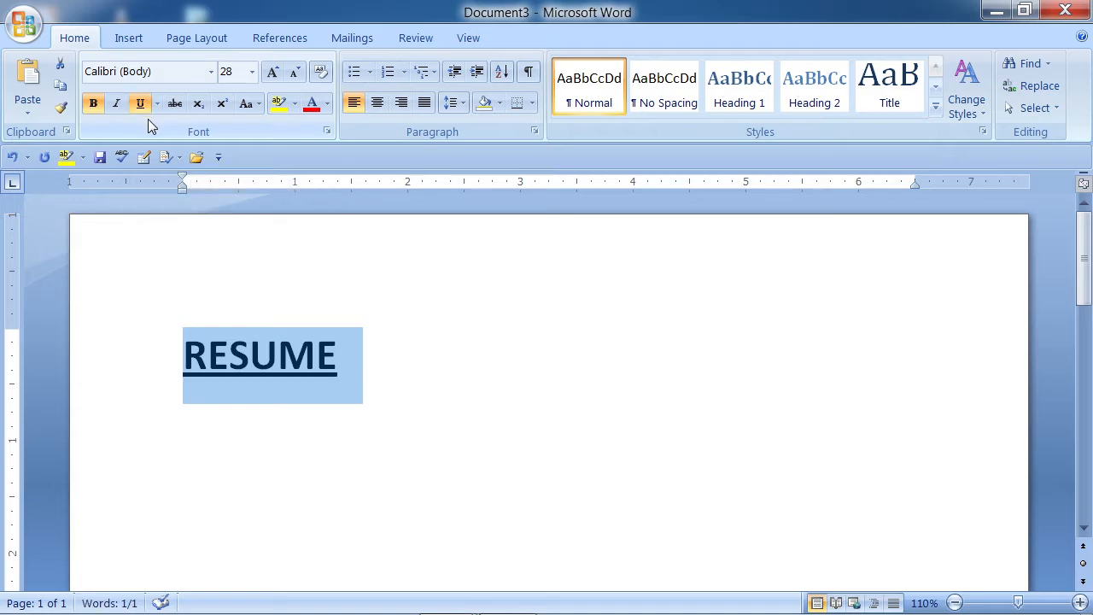
left_click(376, 104)
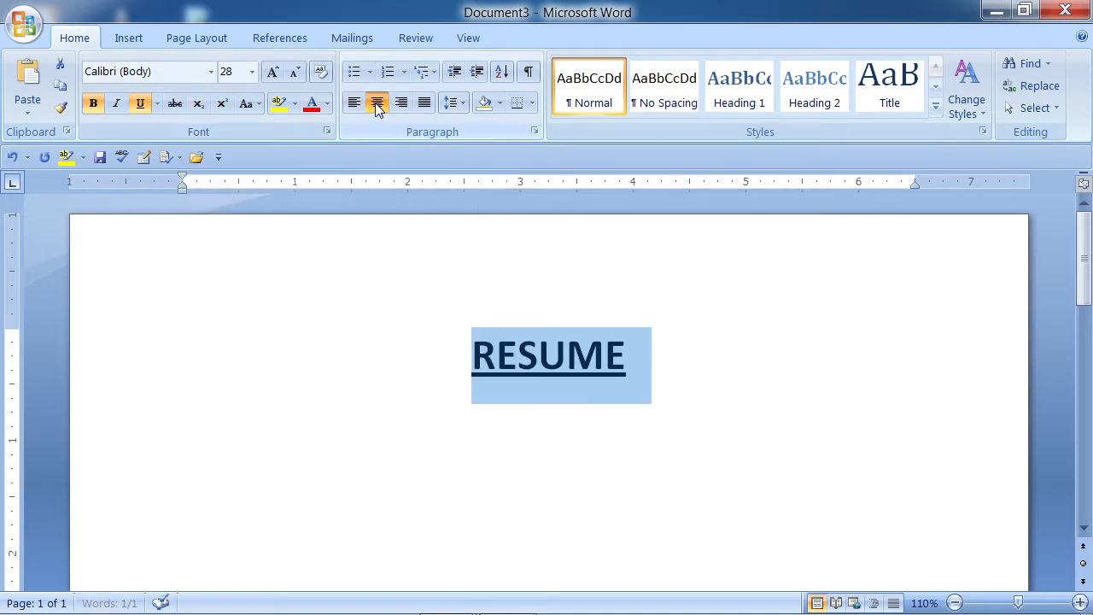
left_click(629, 377)
key("Return")
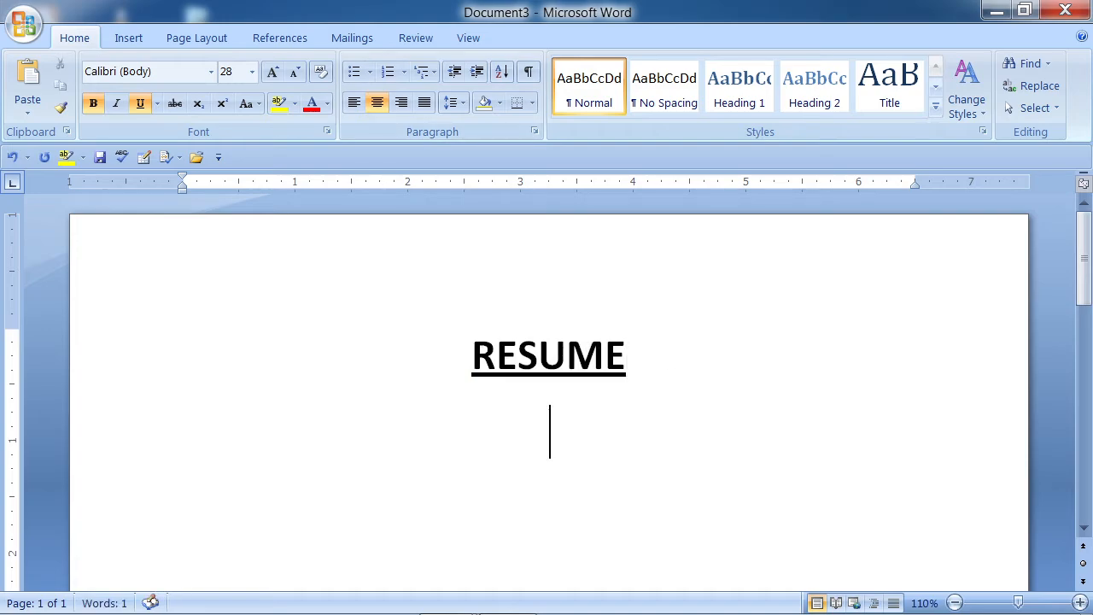
- Format the new line as left-aligned 16 pt text with bold and underline off
key("ctrl+l")
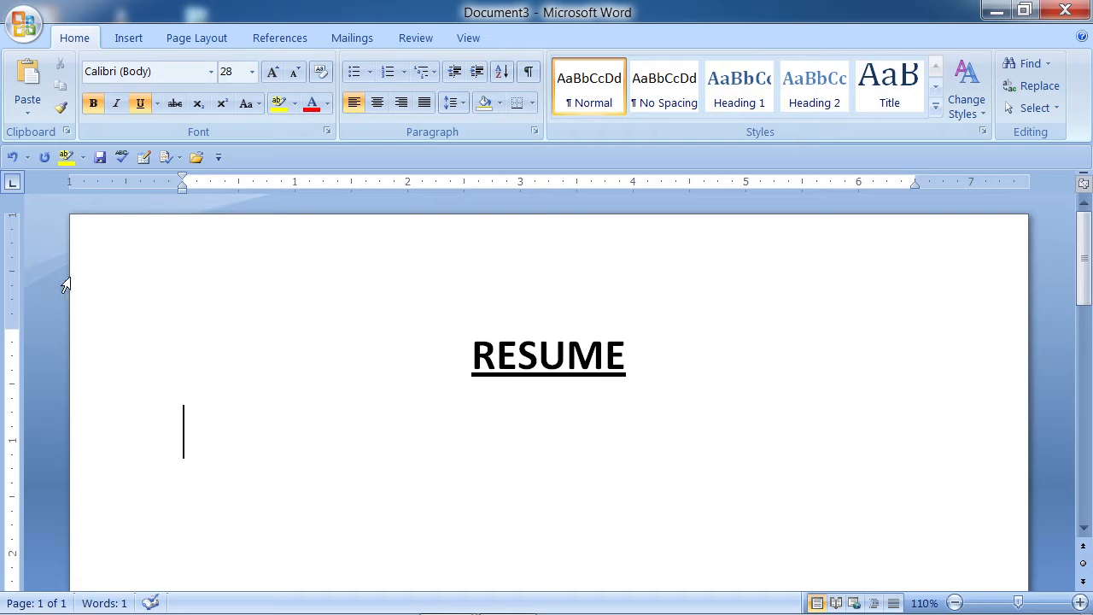
left_click(252, 72)
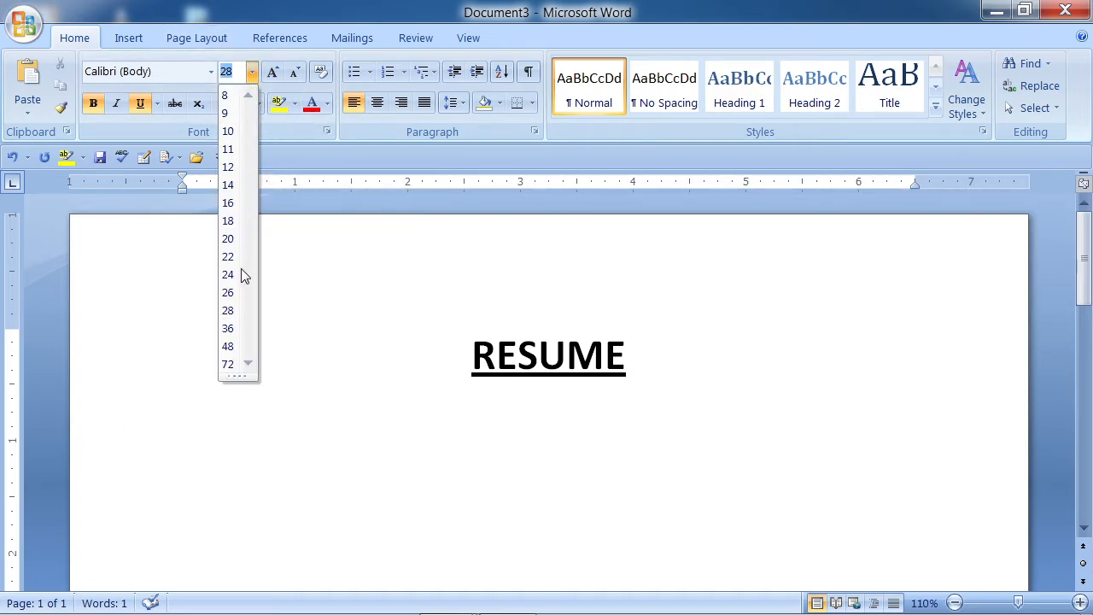
left_click(228, 203)
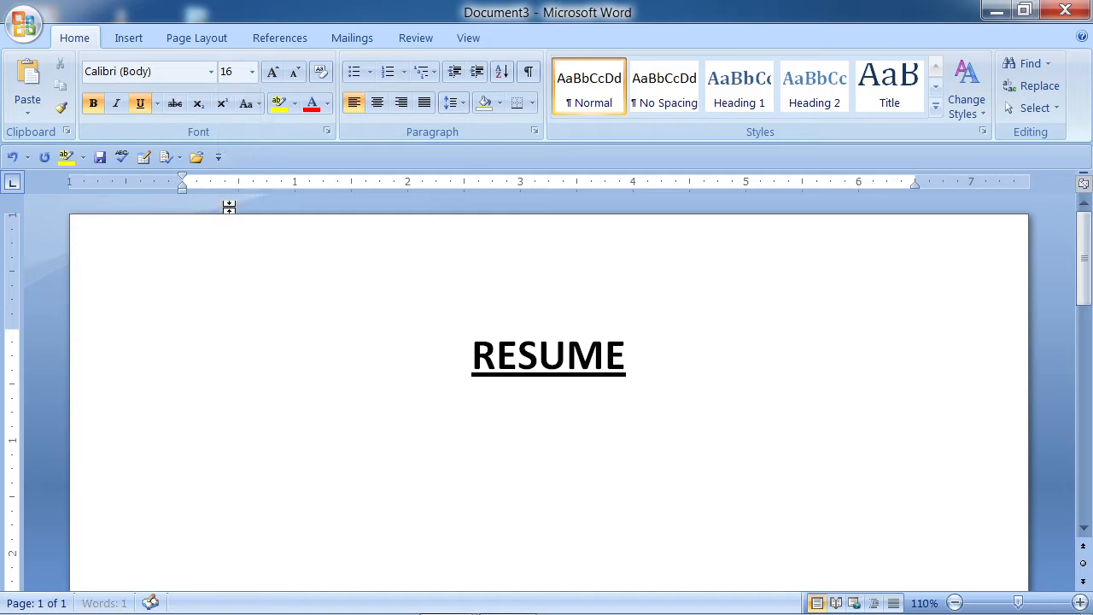
left_click(91, 104)
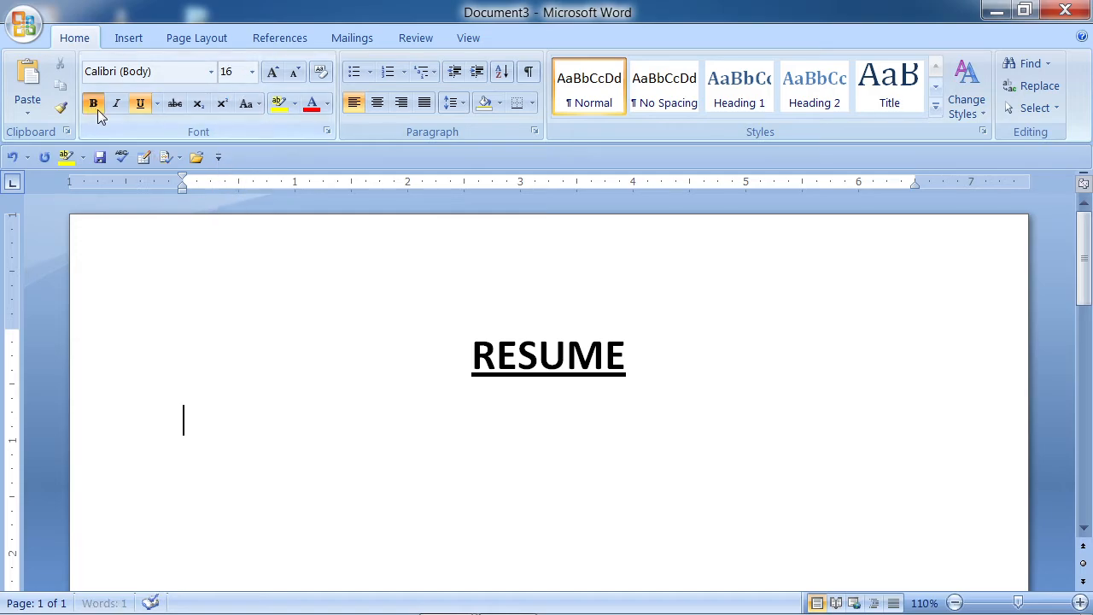
left_click(141, 106)
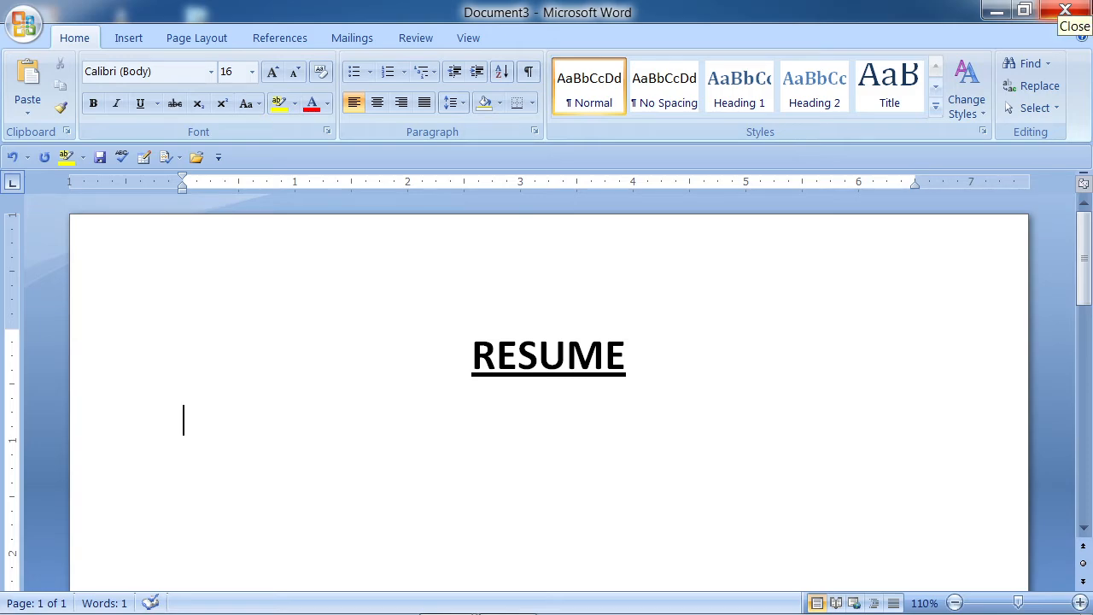
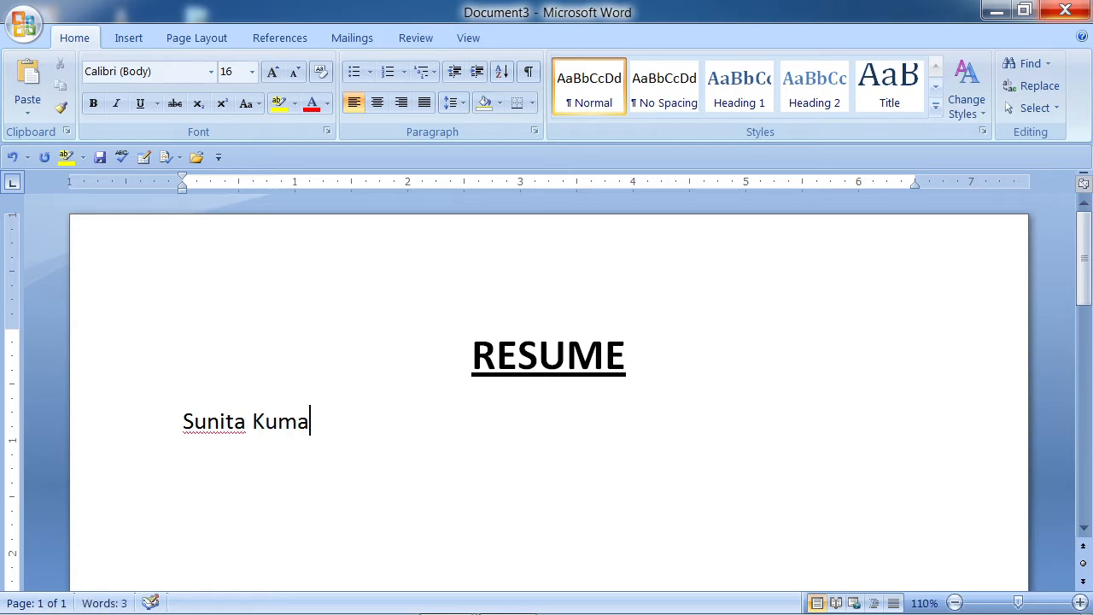
- Type the candidate's name, Email: line and 'Contact No:' with placeholder XXXXXXXXX
type("Email")
type(":")
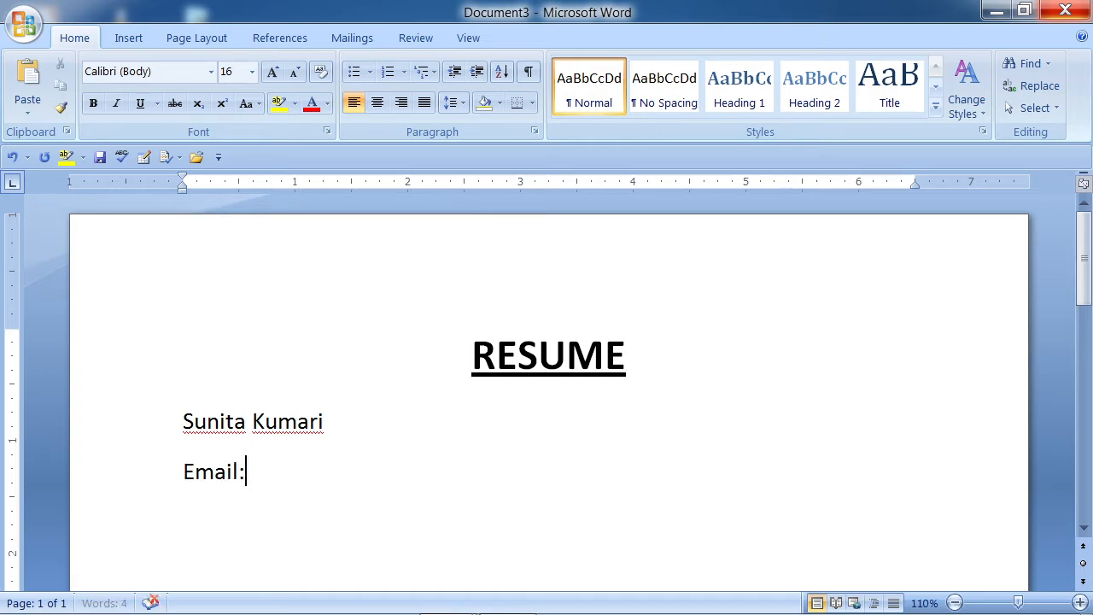
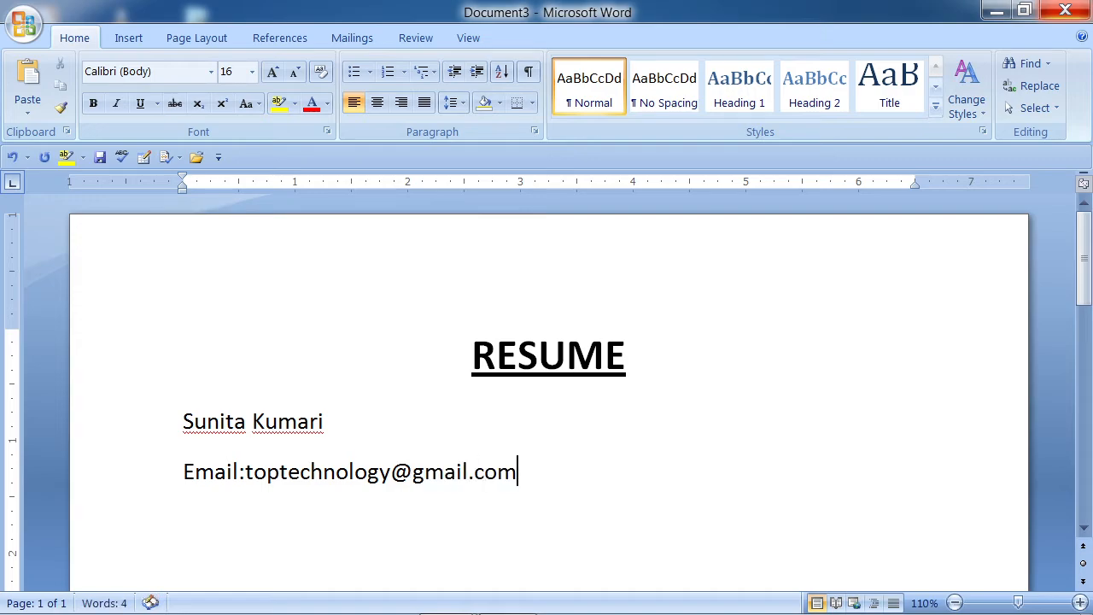
key("Return")
type("Contact ")
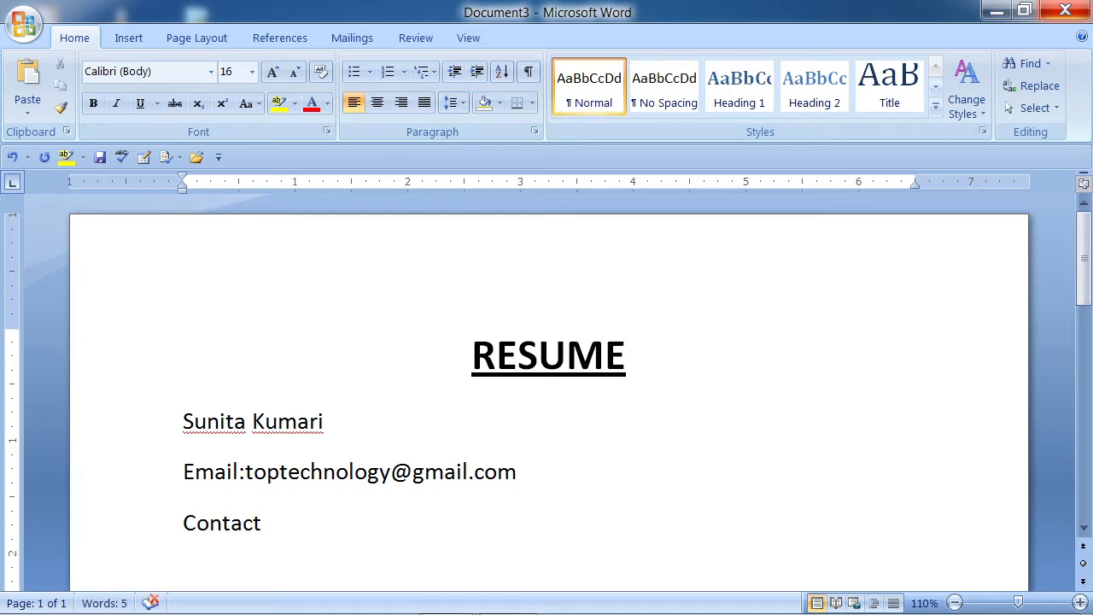
type("No:")
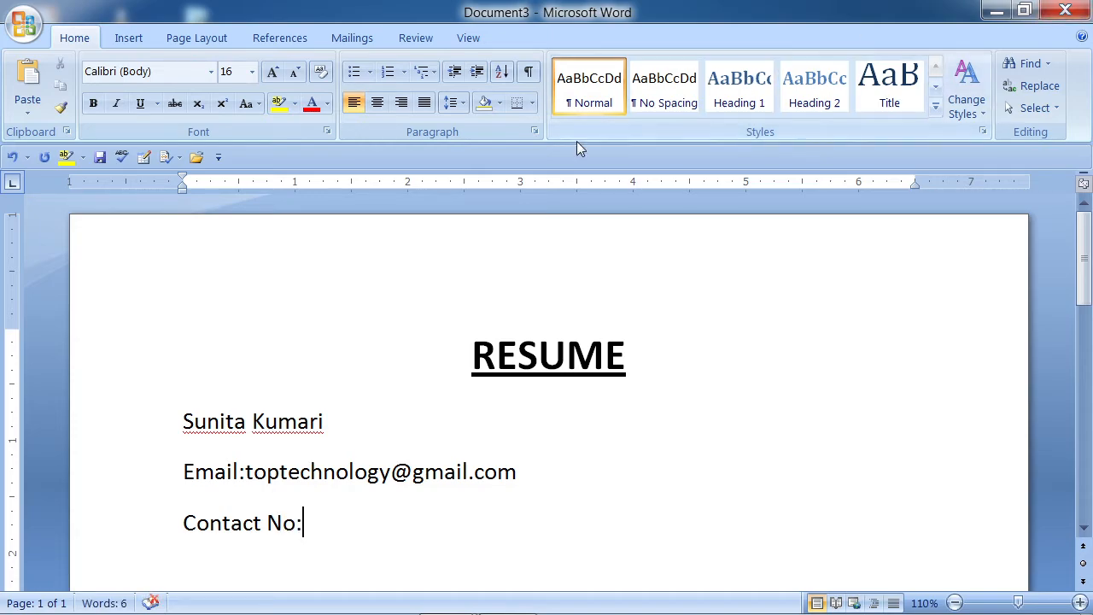
left_click(181, 522)
left_click_drag(181, 522, 317, 556)
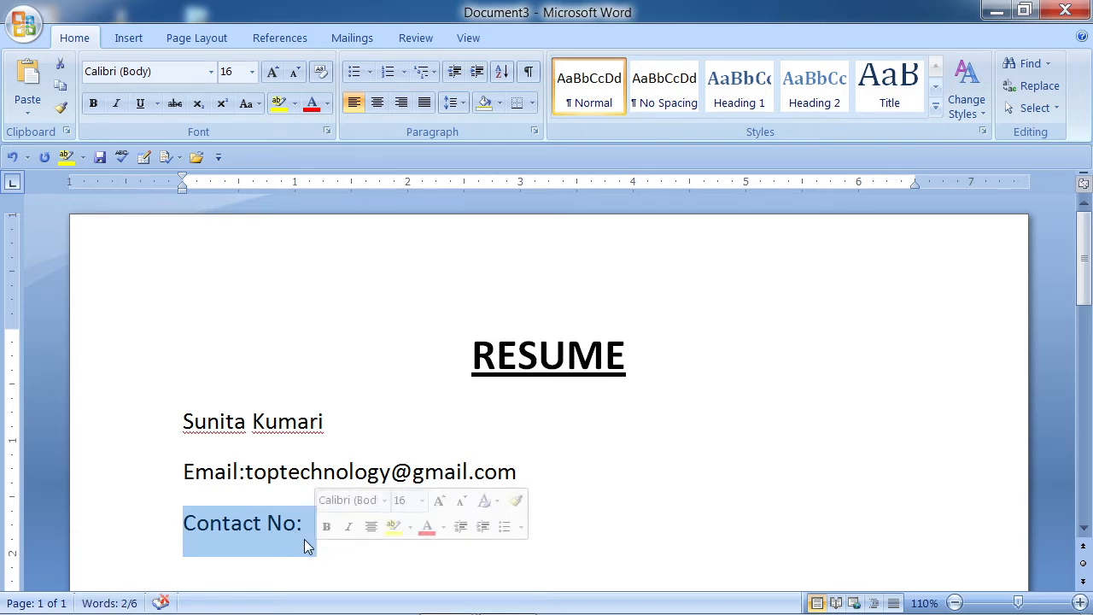
left_click(305, 524)
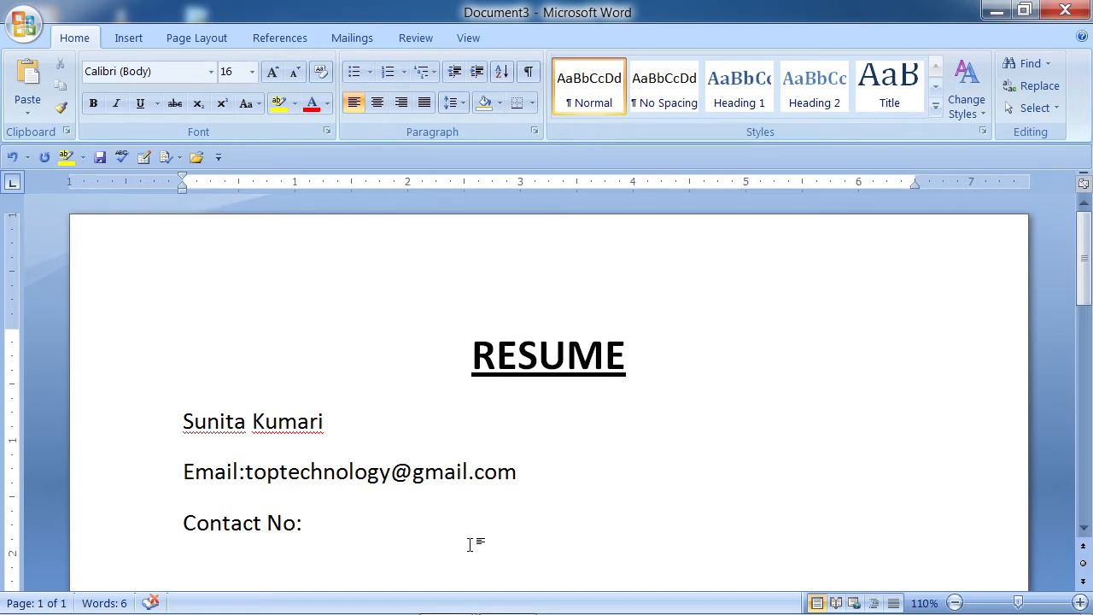
type("XXXXX")
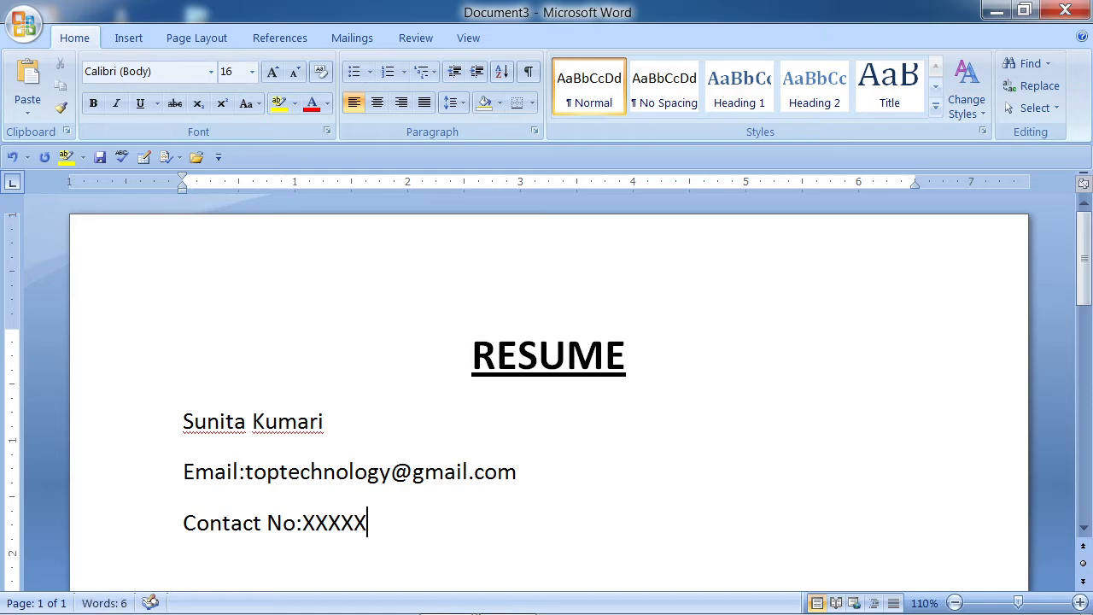
type("XXXX")
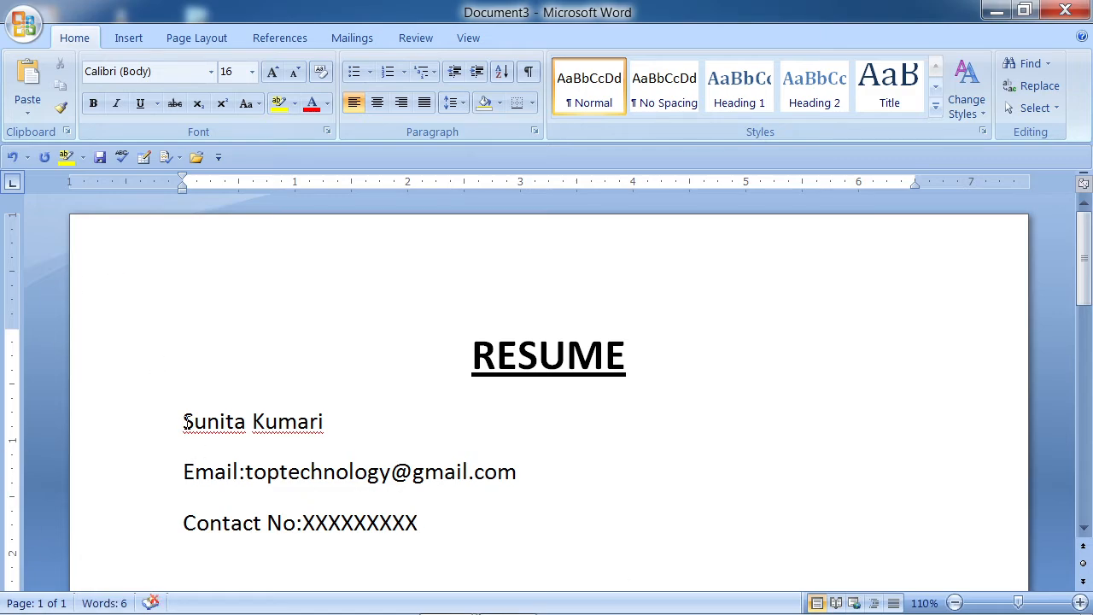
- Set 0 pt Spacing After on the name, email and contact lines, then add a new line
left_click_drag(184, 421, 411, 554)
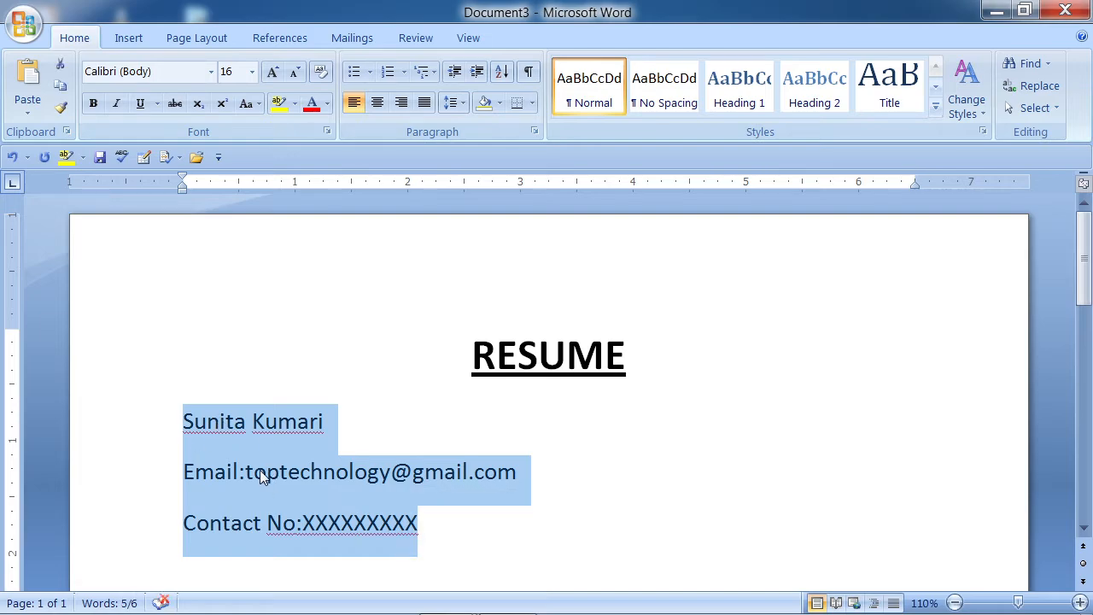
left_click(462, 107)
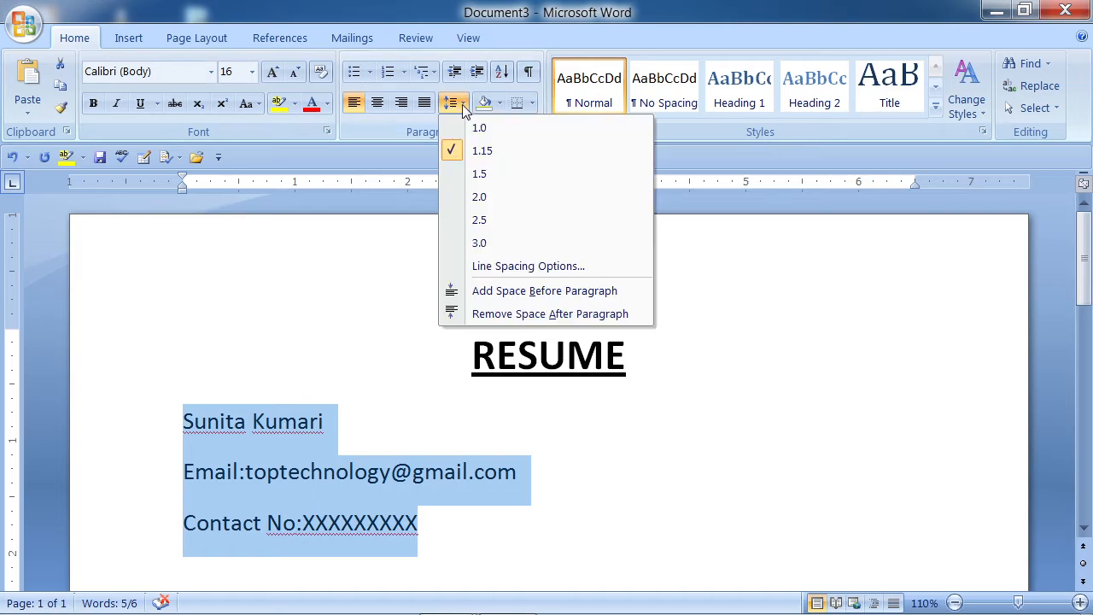
left_click(516, 269)
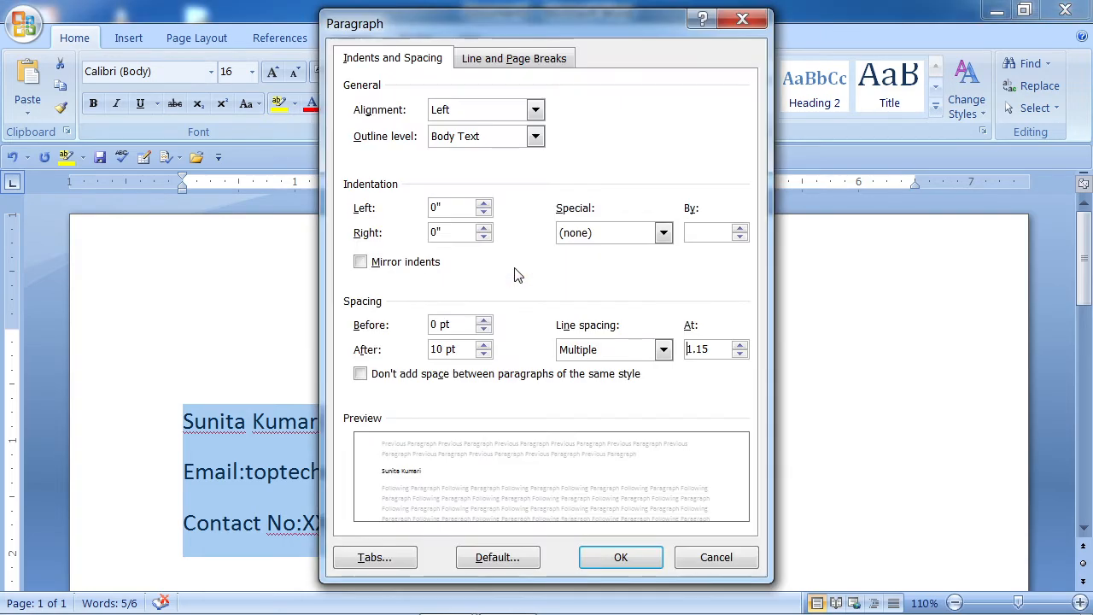
left_click(483, 355)
left_click(482, 356)
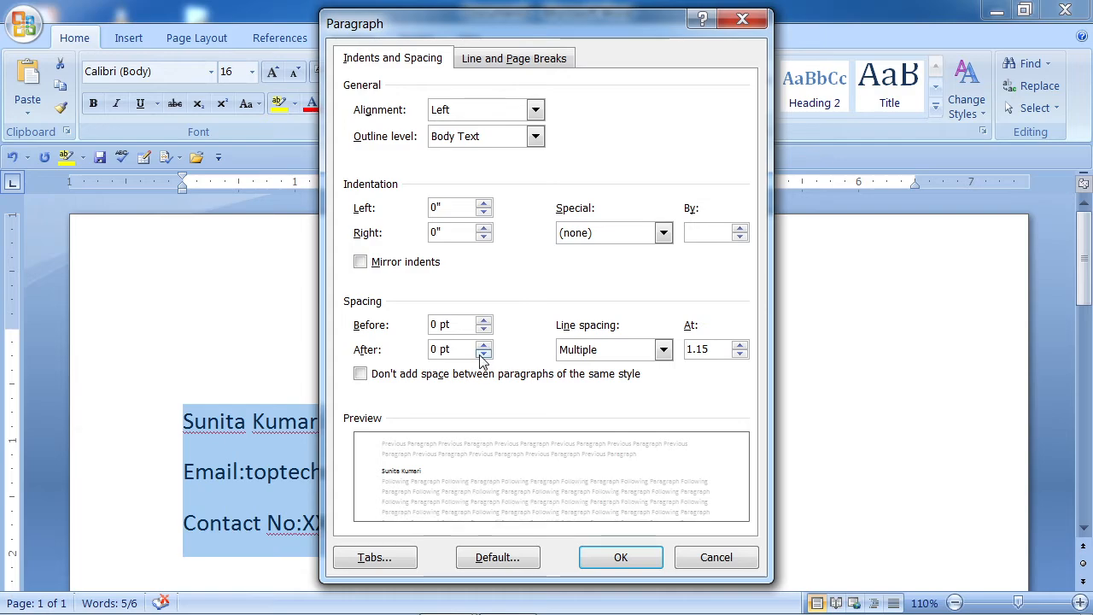
left_click(620, 557)
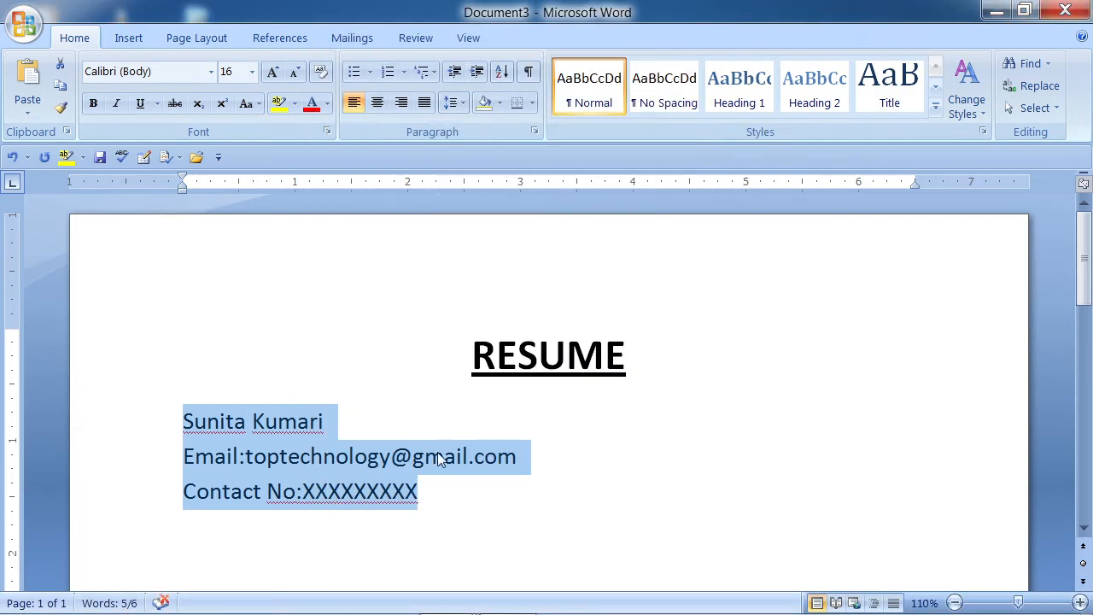
left_click(431, 502)
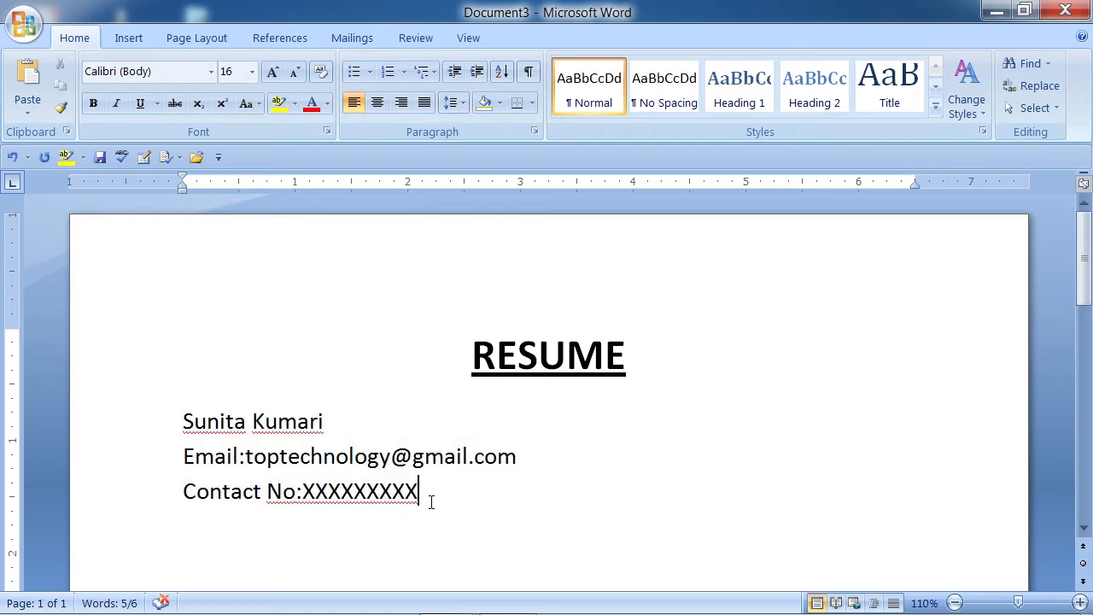
key("Return")
key("Return")
- Turn === on the empty line into a full-width double border line
type("===")
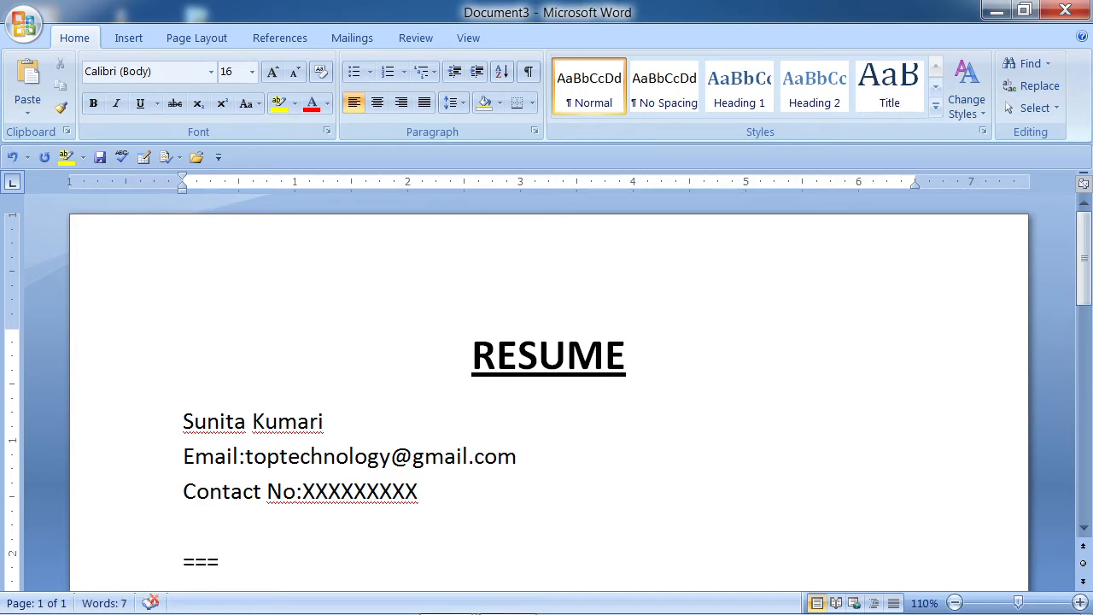
key("Return")
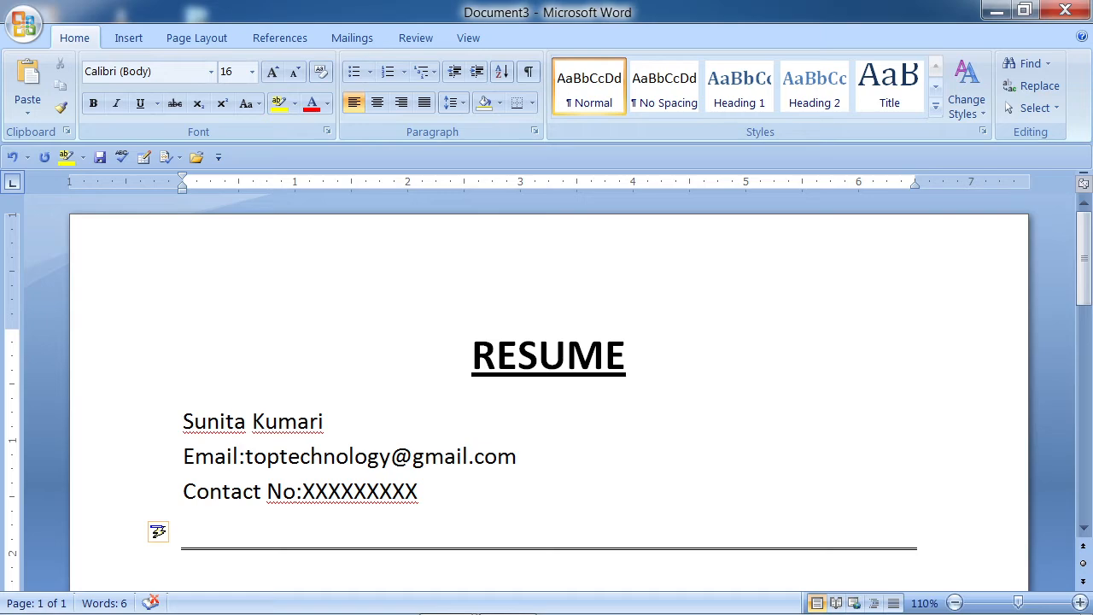
scroll(347, 422, "down", 2)
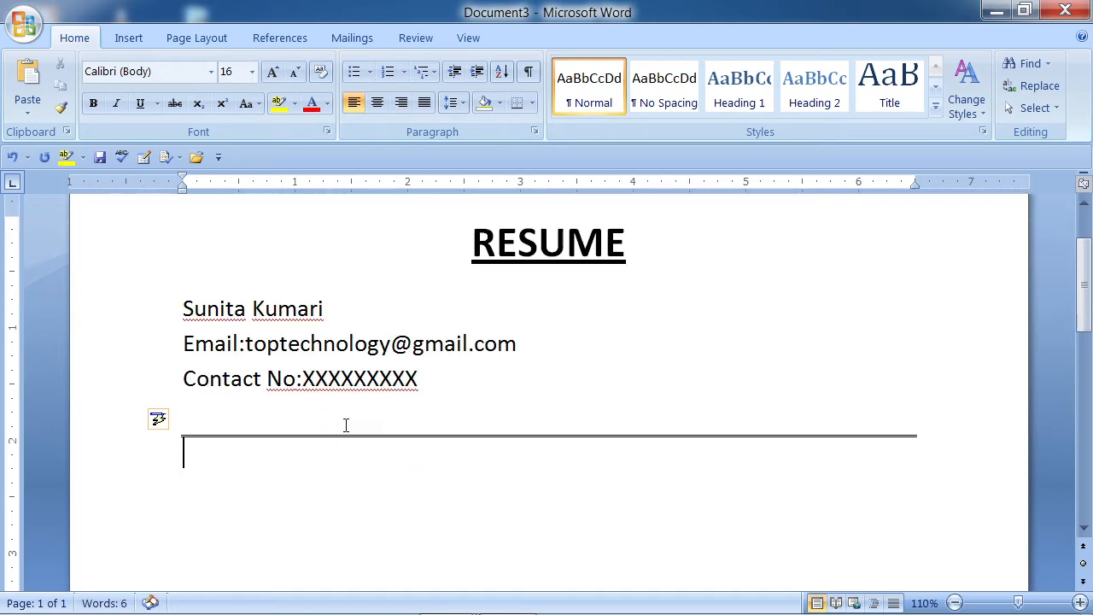
- Paste the Career Objective:- heading and paragraph, then add an 'Educational Qualification:' line
type("Career Objective:- \"I intend to build career with leading corporate of hi-tech environment with committed & dedicated people, which will help me to explore myself fully and realize my potential to work as a key played in challenging & creative environment\"")
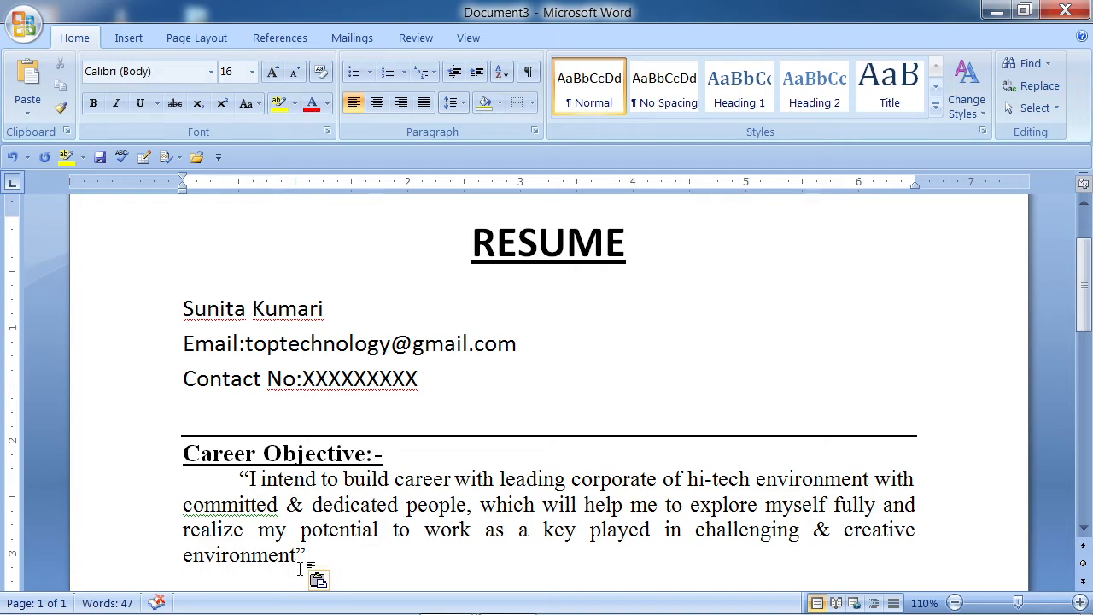
key("Return")
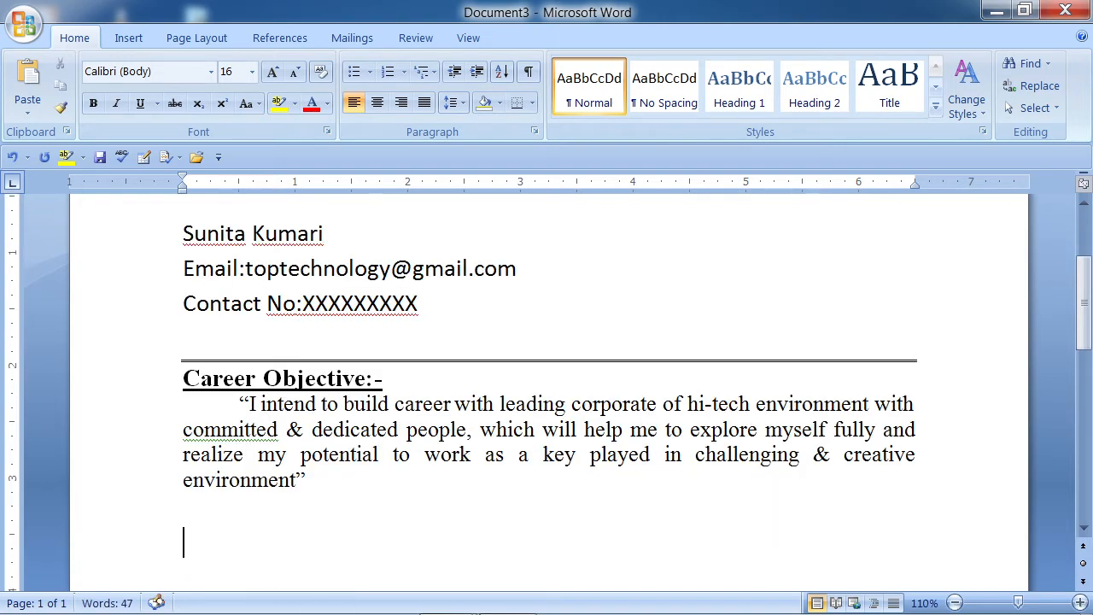
type("Educatio")
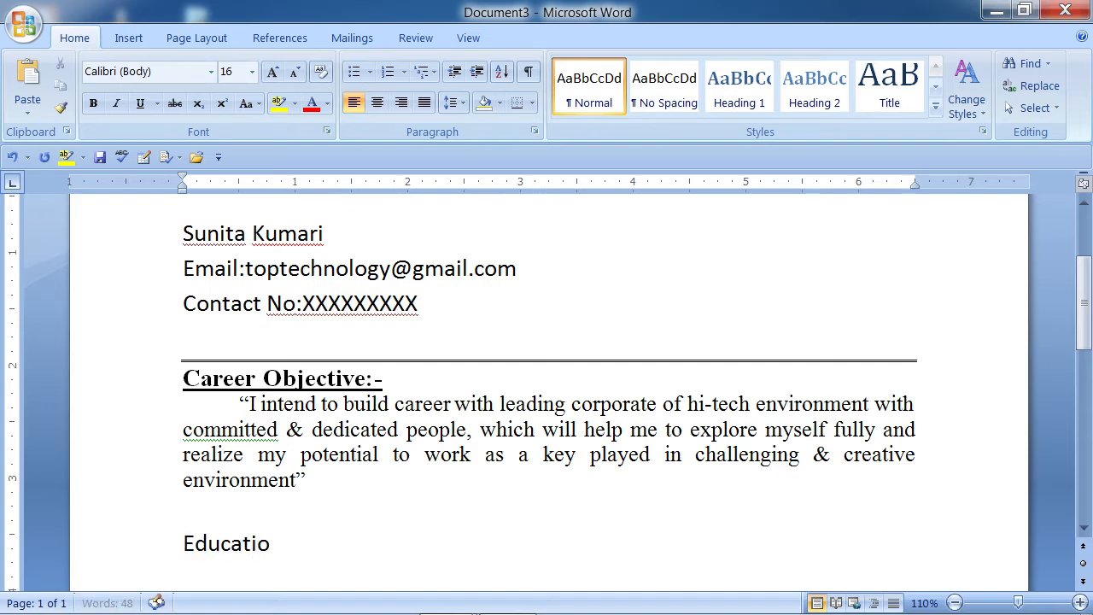
type("nal Qualif")
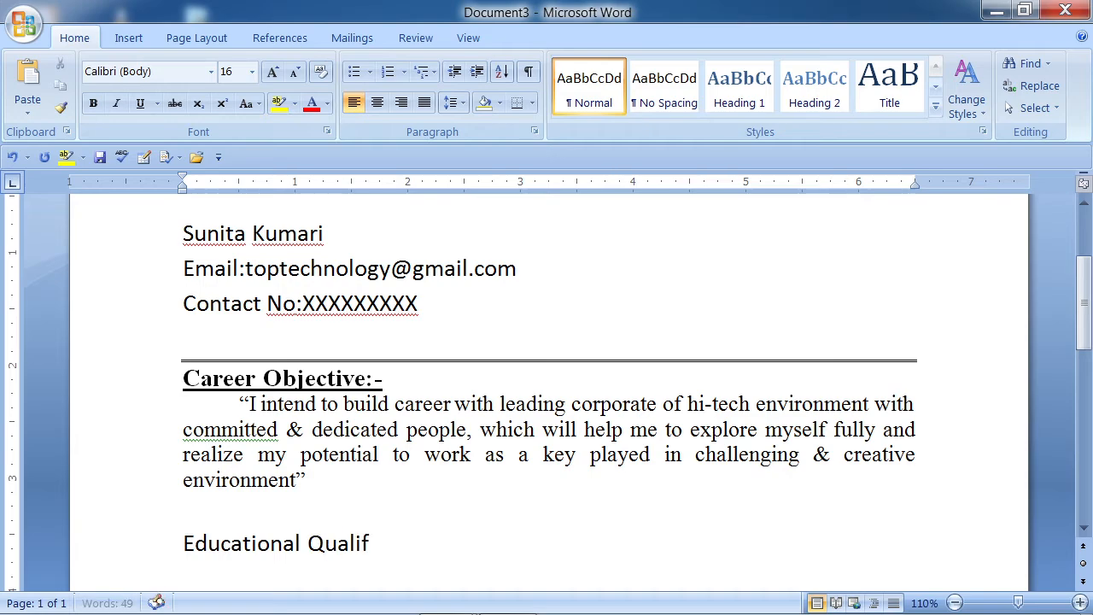
type("ication")
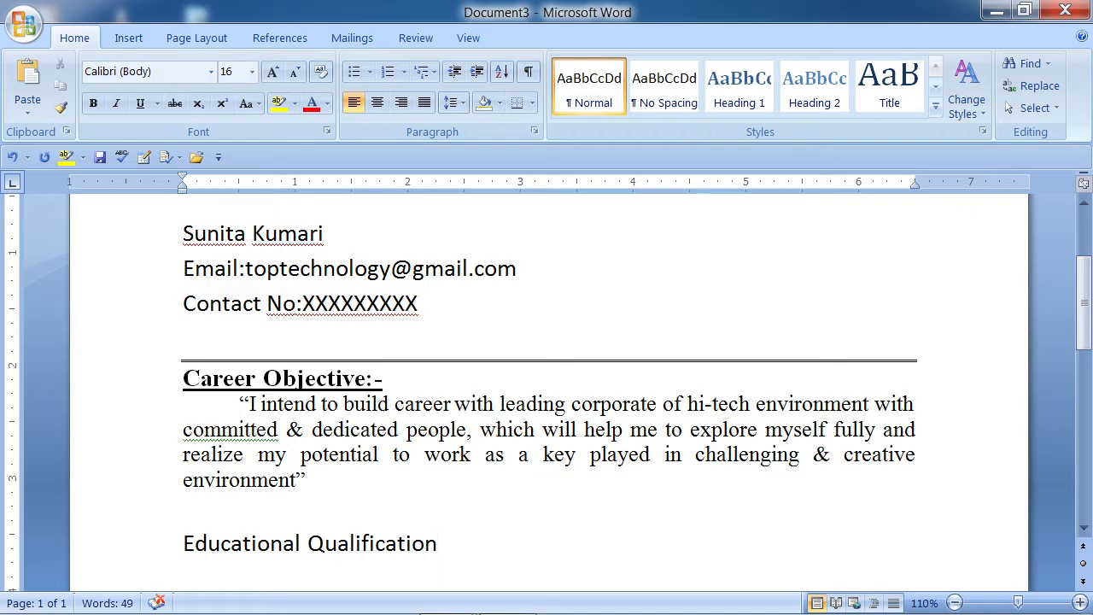
type(":")
- Copy the Career Objective:- heading format onto Educational Qualification: with Format Painter
left_click_drag(389, 382, 198, 390)
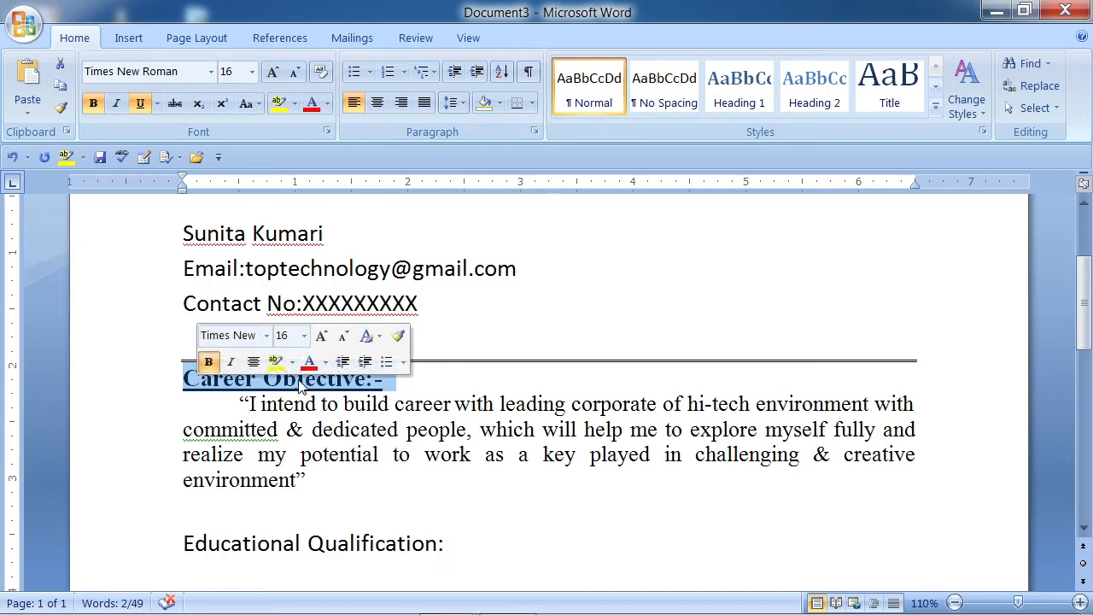
left_click(58, 108)
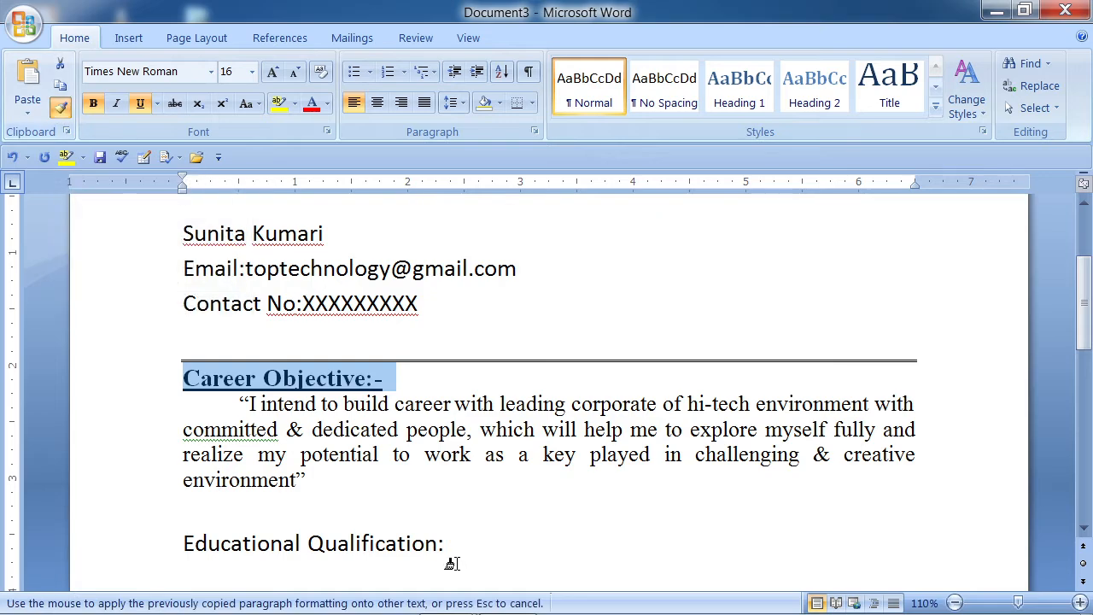
mouse_move(444, 543)
left_mouse_down()
mouse_move(254, 517)
mouse_move(219, 532)
mouse_move(227, 541)
left_mouse_up()
left_click(478, 538)
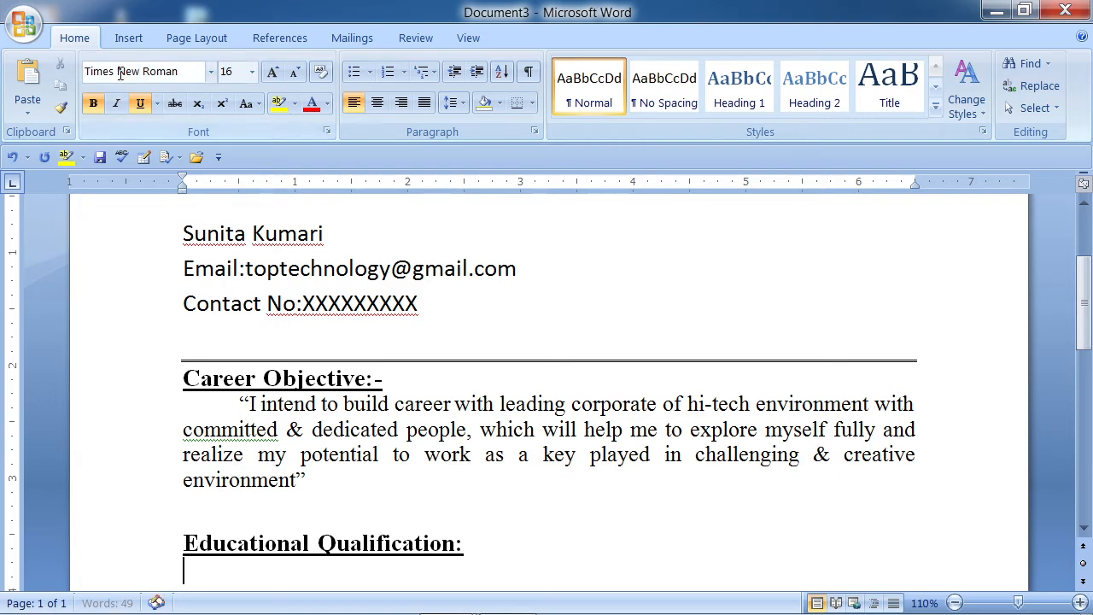
- Insert an empty 4-column by 4-row table under the Educational Qualification: heading
left_click(124, 40)
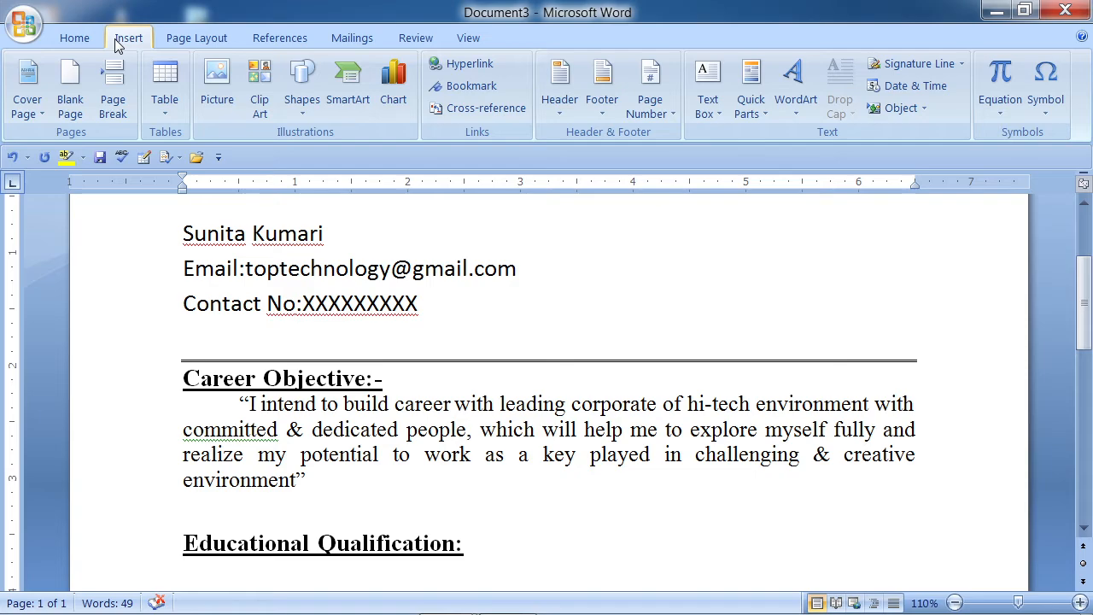
left_click(170, 111)
left_click(172, 115)
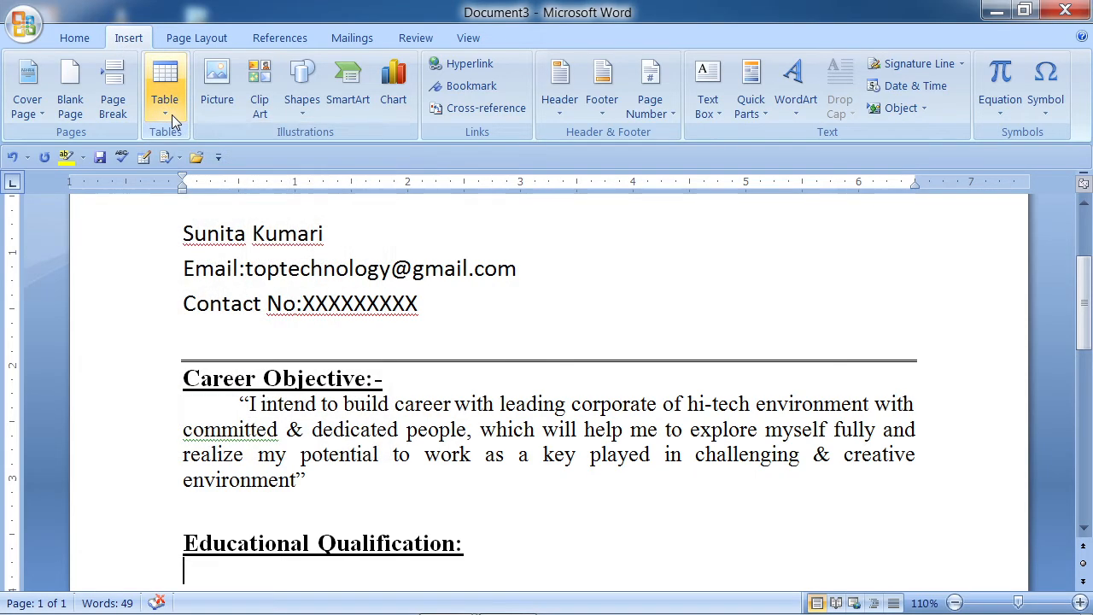
left_click(172, 115)
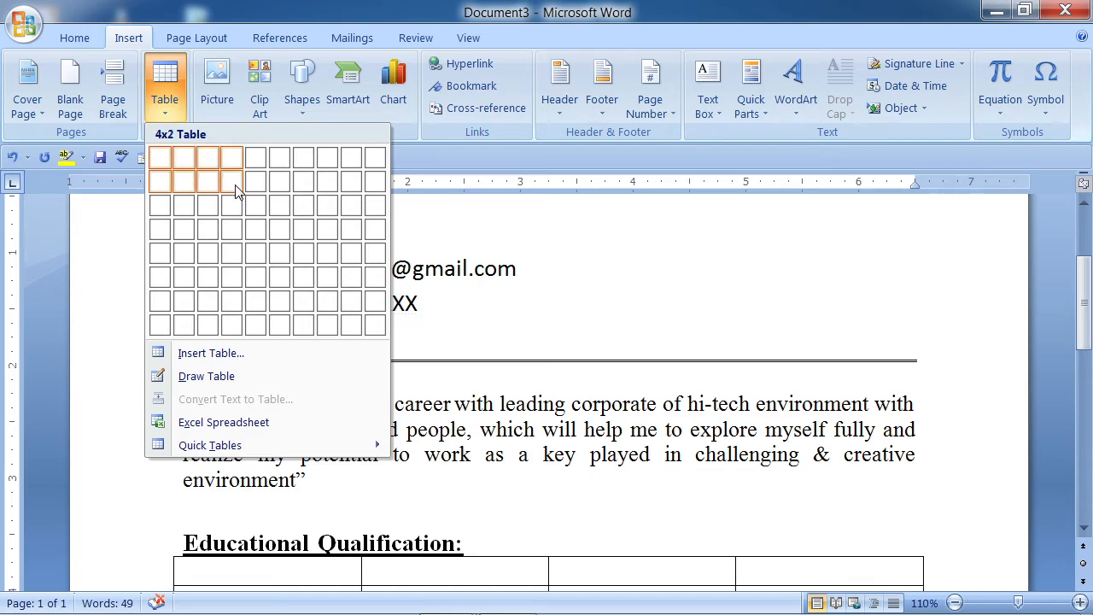
left_click(232, 229)
scroll(615, 381, "down", 2)
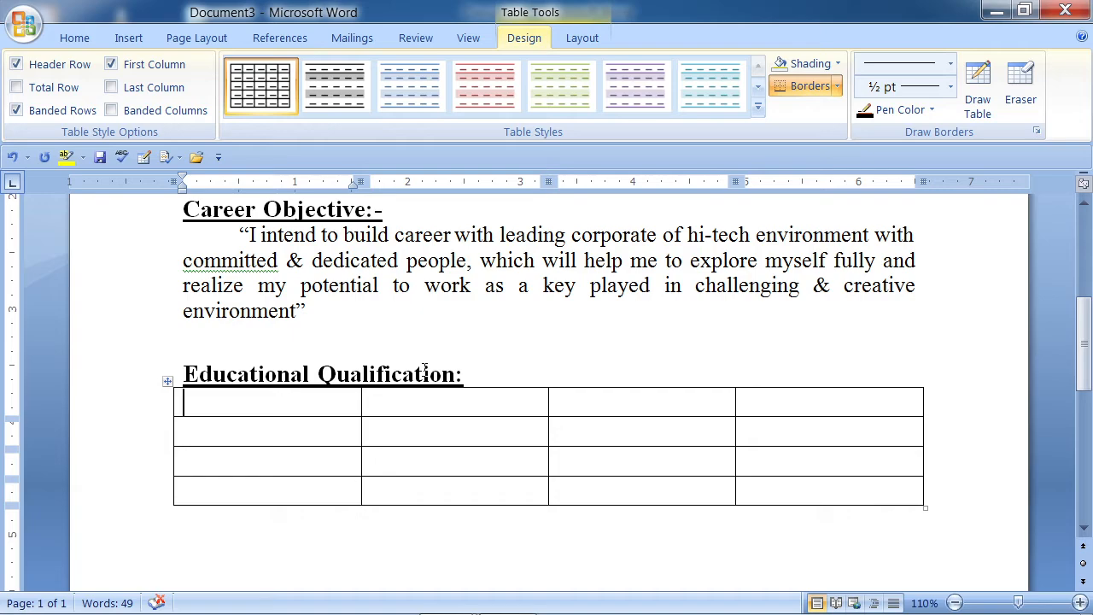
- Fill the table's header row with Class, Board/ University, Passing Year and % Marks
type("Class")
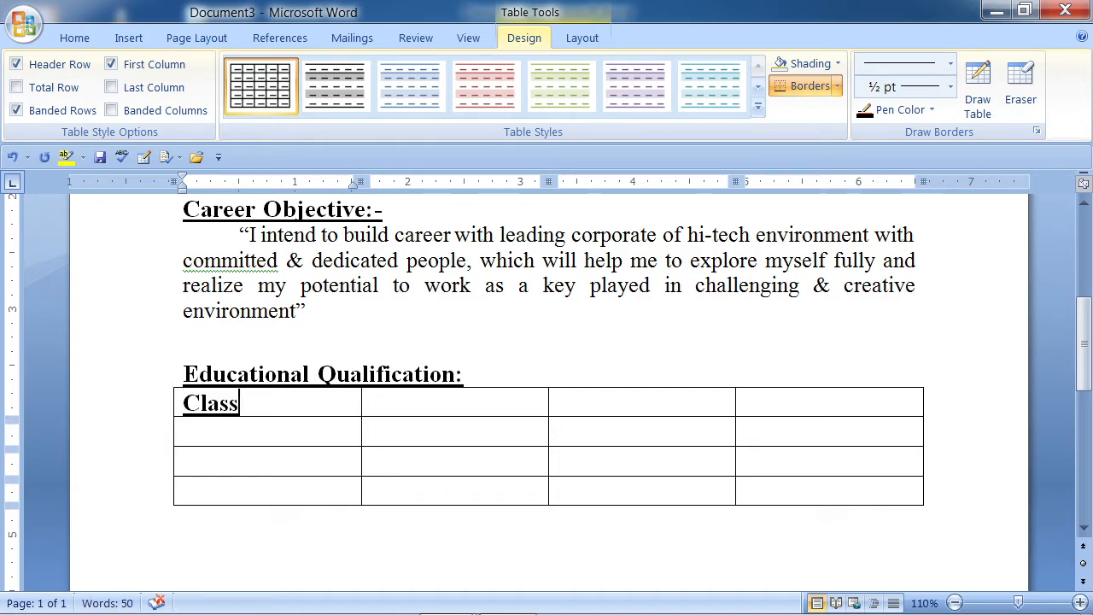
key("Tab")
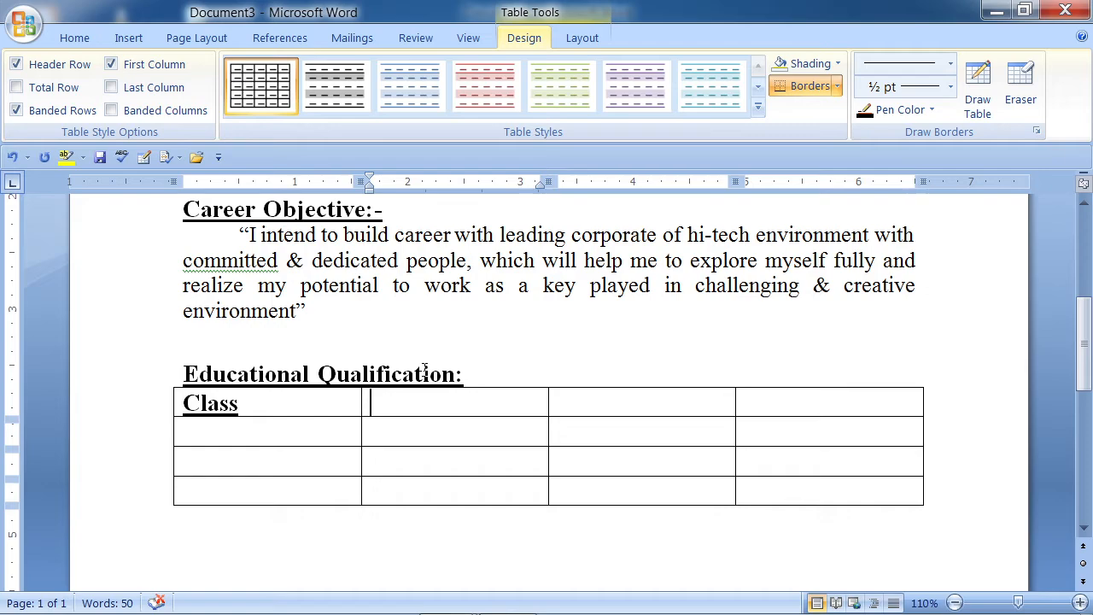
type("Boa")
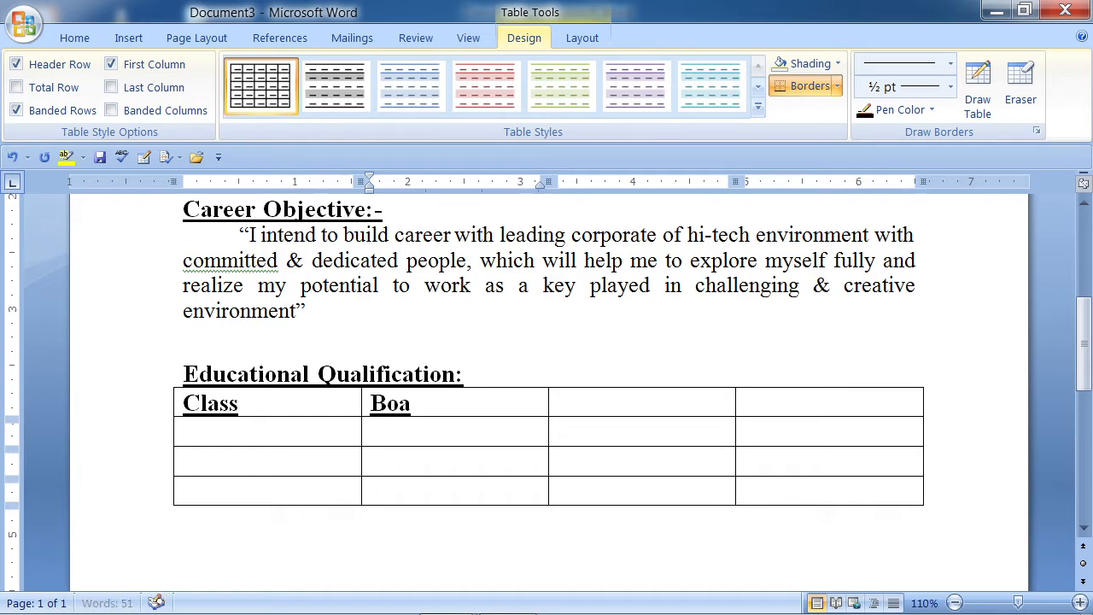
type("rd/ ")
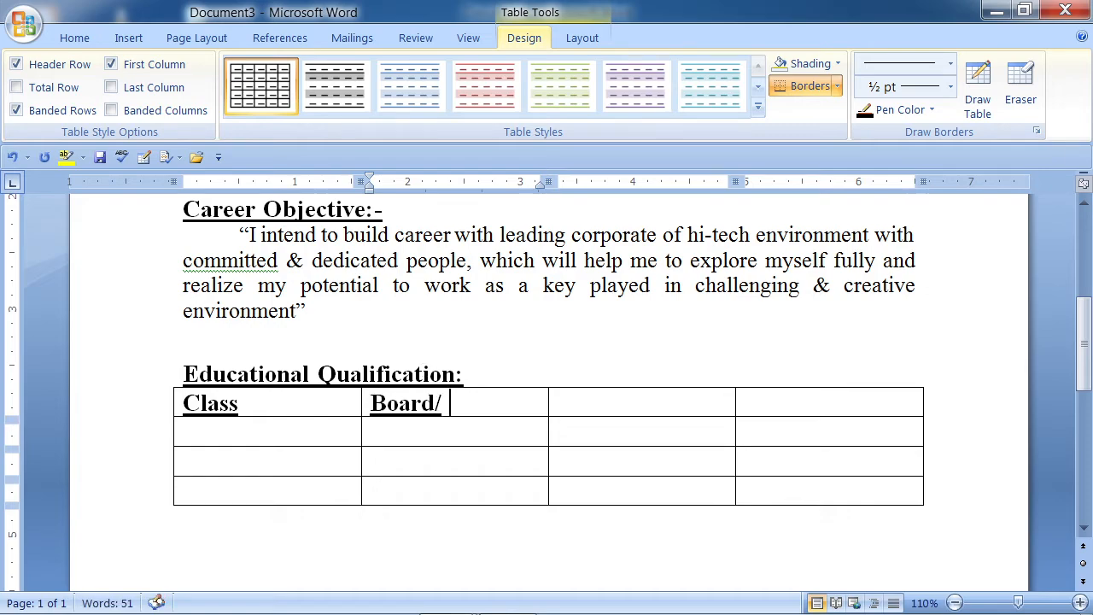
type("Univ")
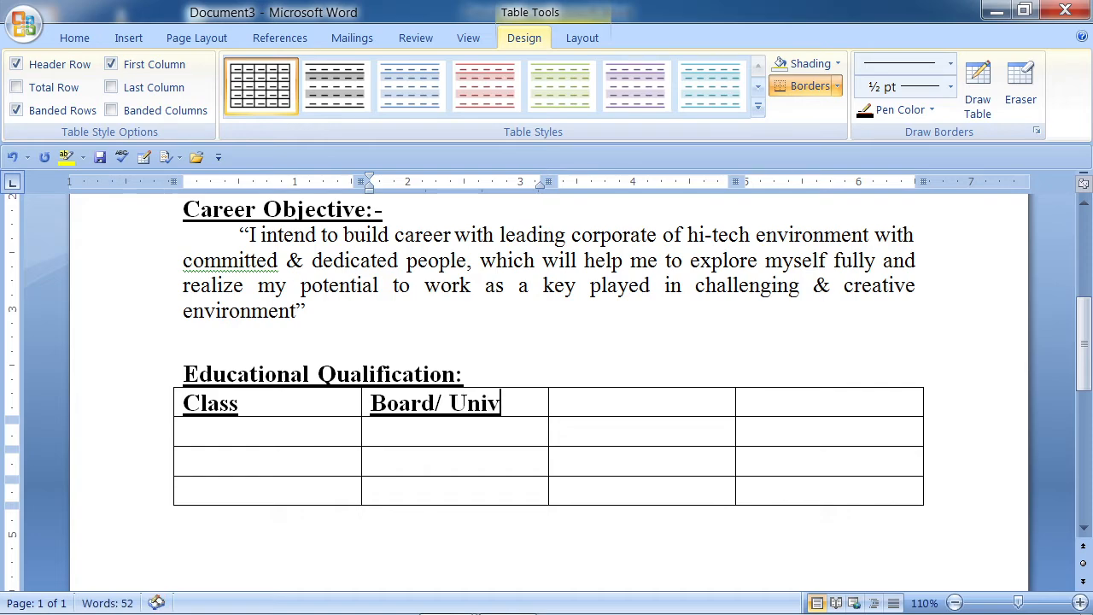
type("ersity")
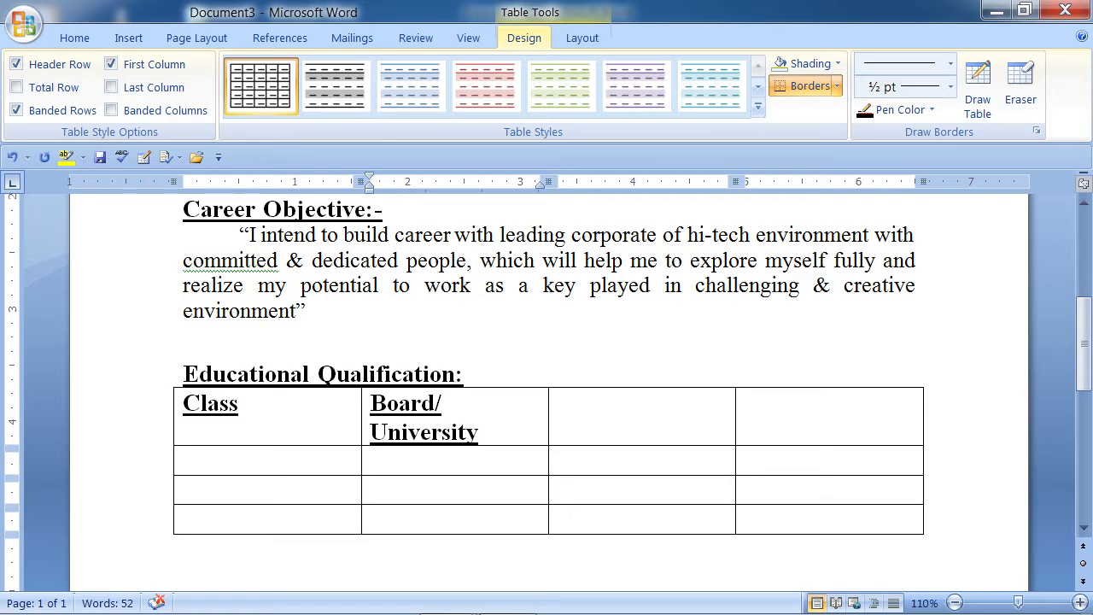
key("Tab")
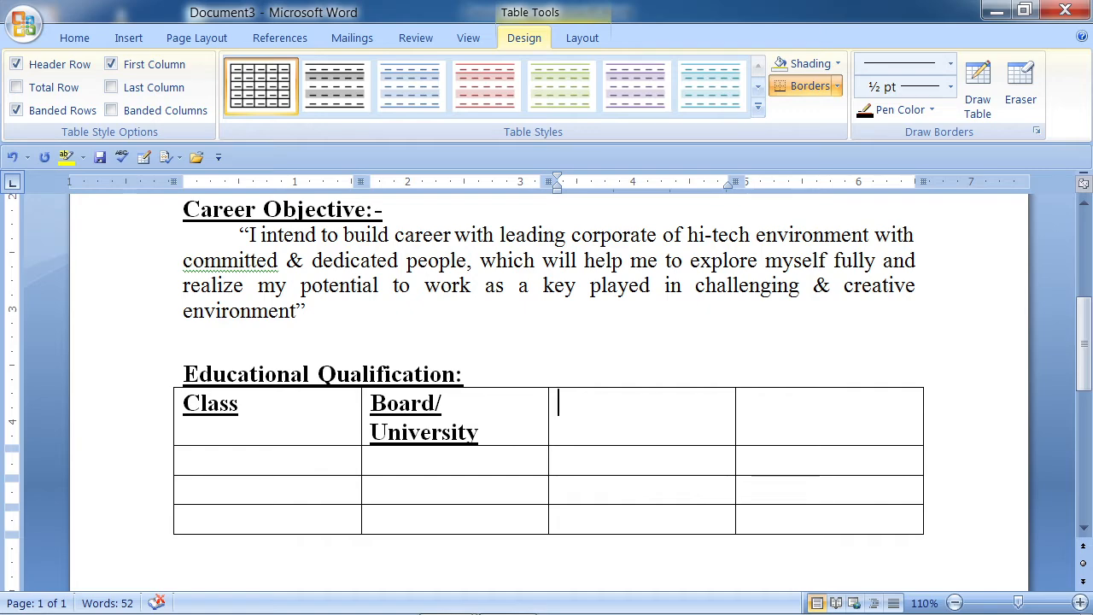
type("Passi")
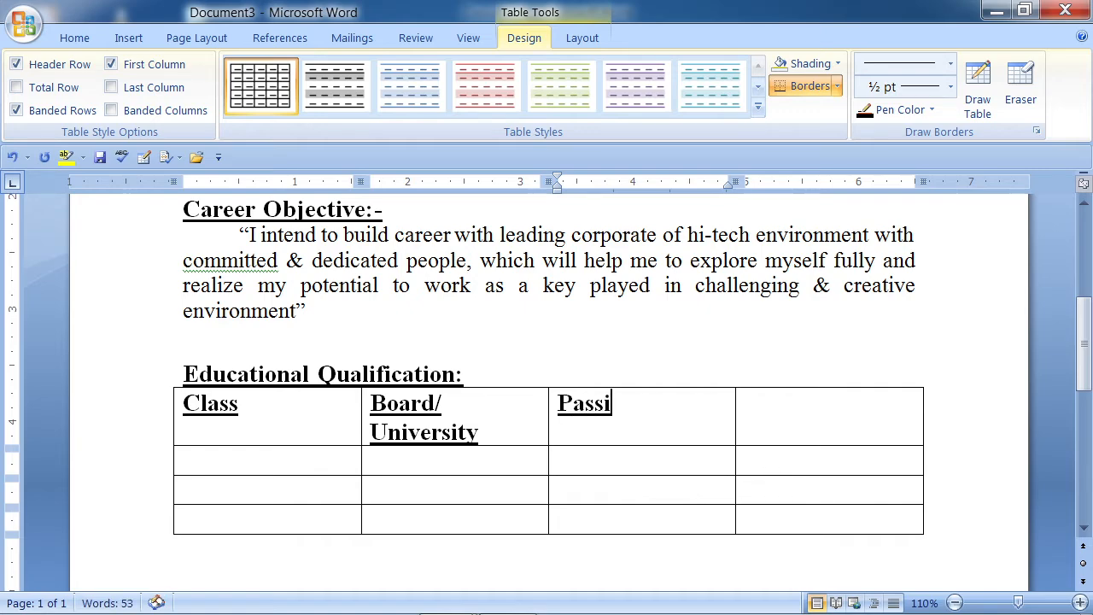
type("bg")
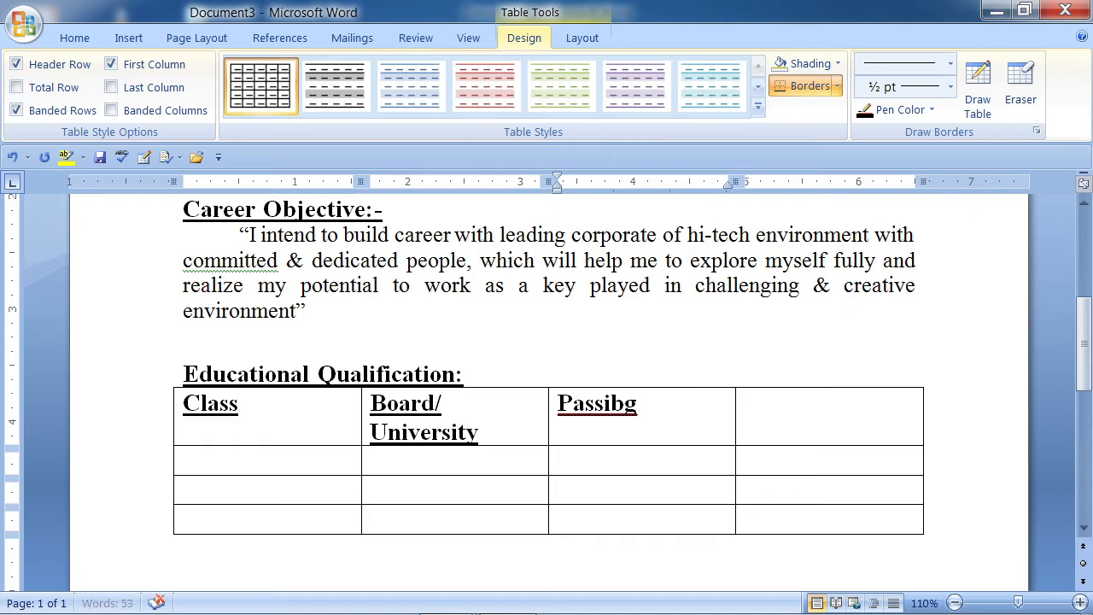
key("BackSpace")
key("BackSpace")
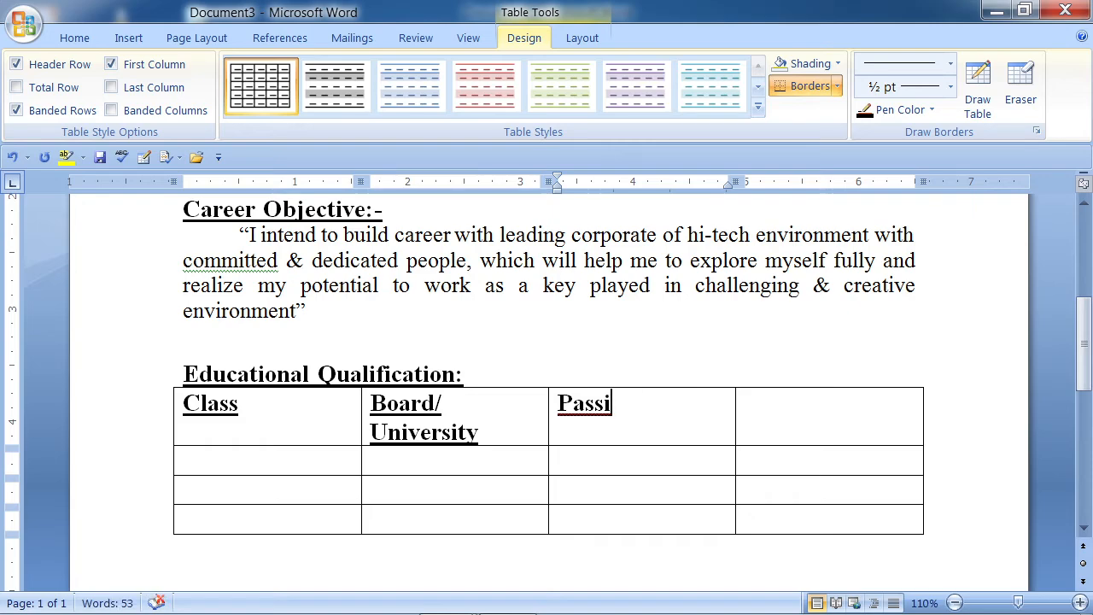
type("ng ")
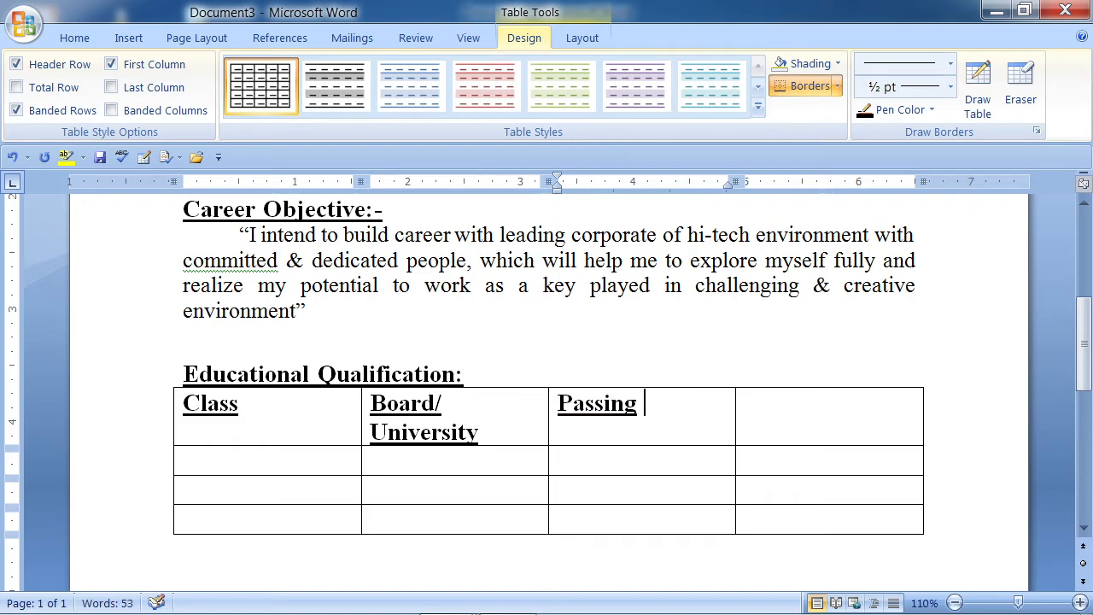
type("Year")
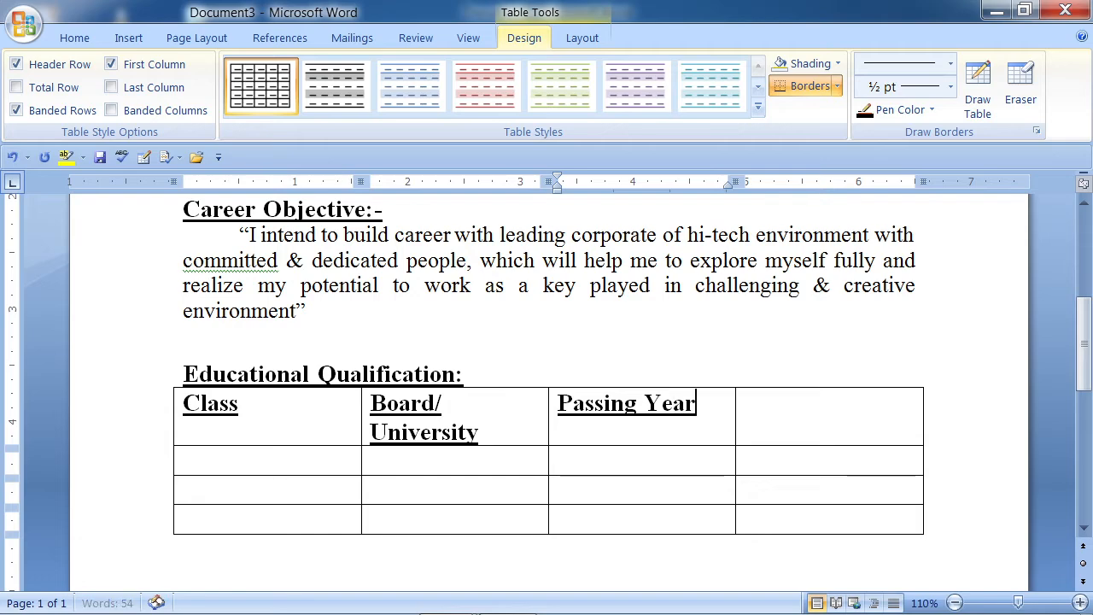
key("Tab")
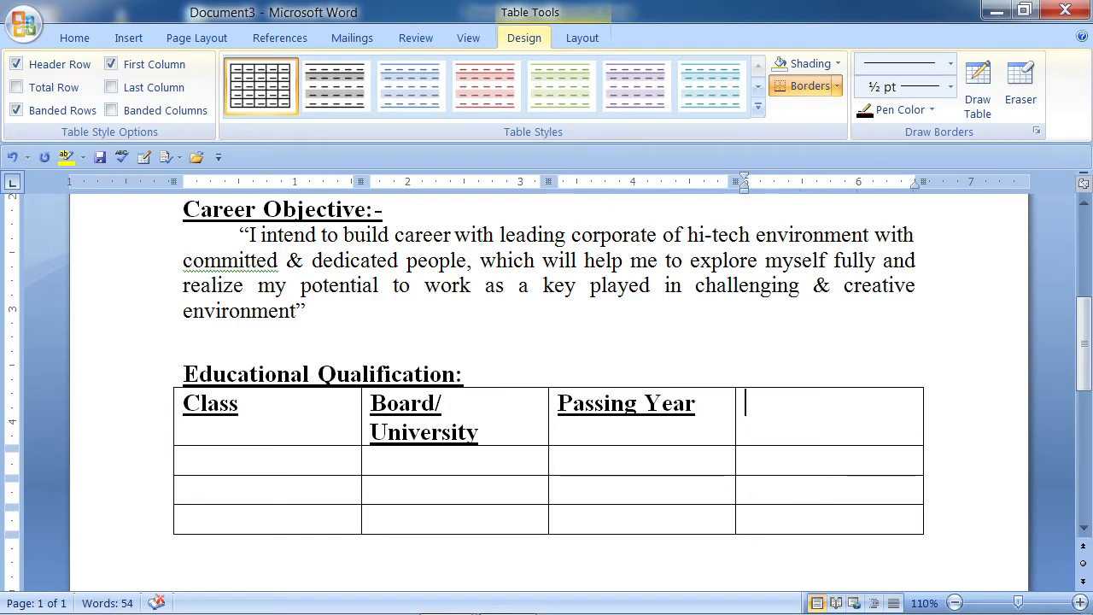
type("% Mar")
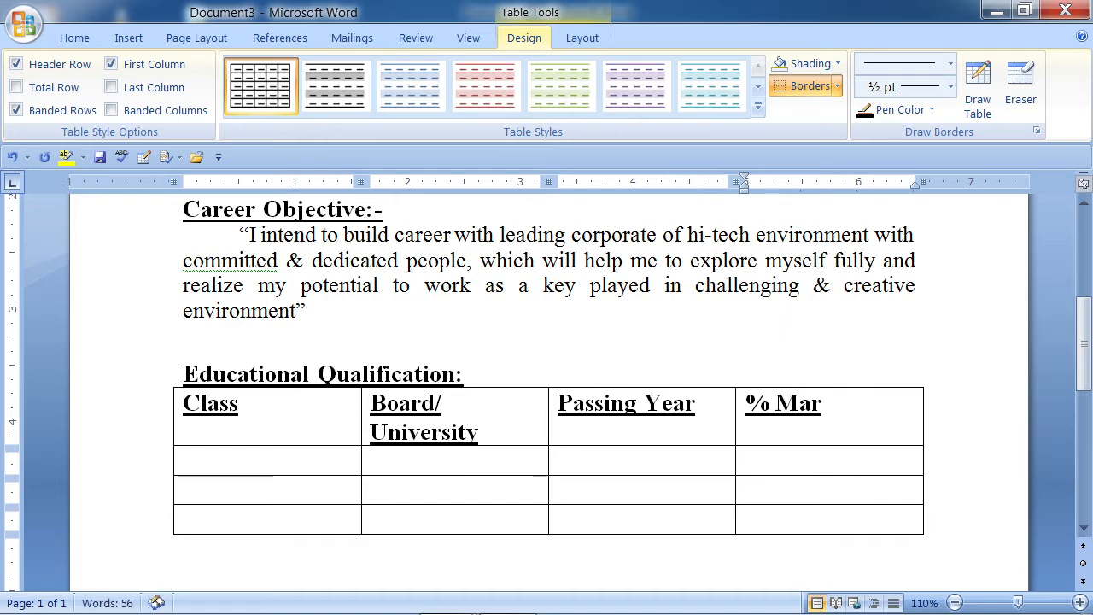
type("ks")
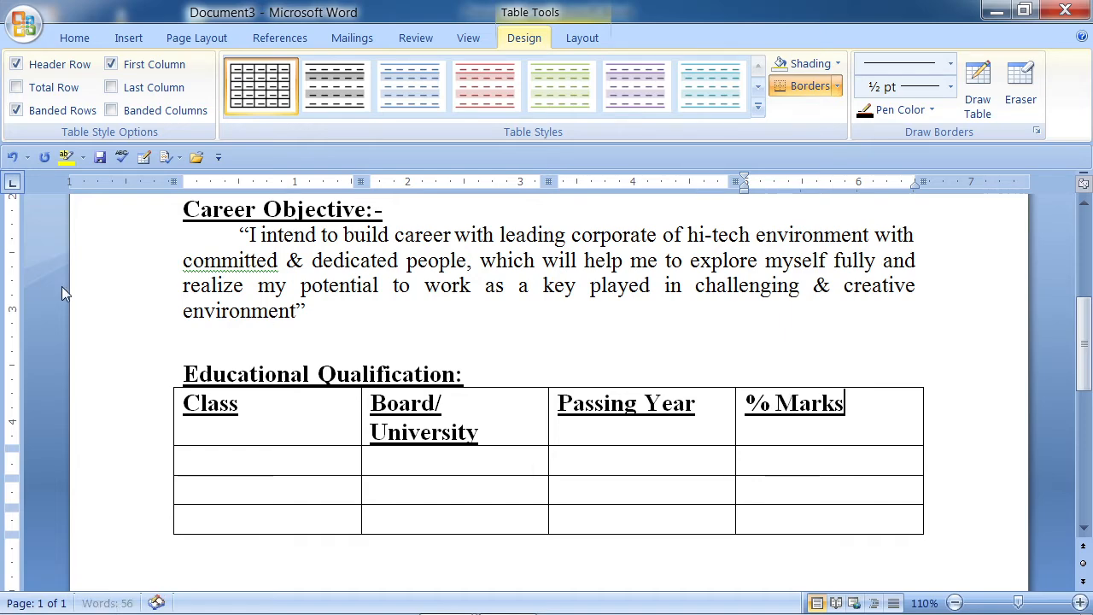
- Remove underline and bold from all the Education table text
left_click_drag(179, 399, 874, 523)
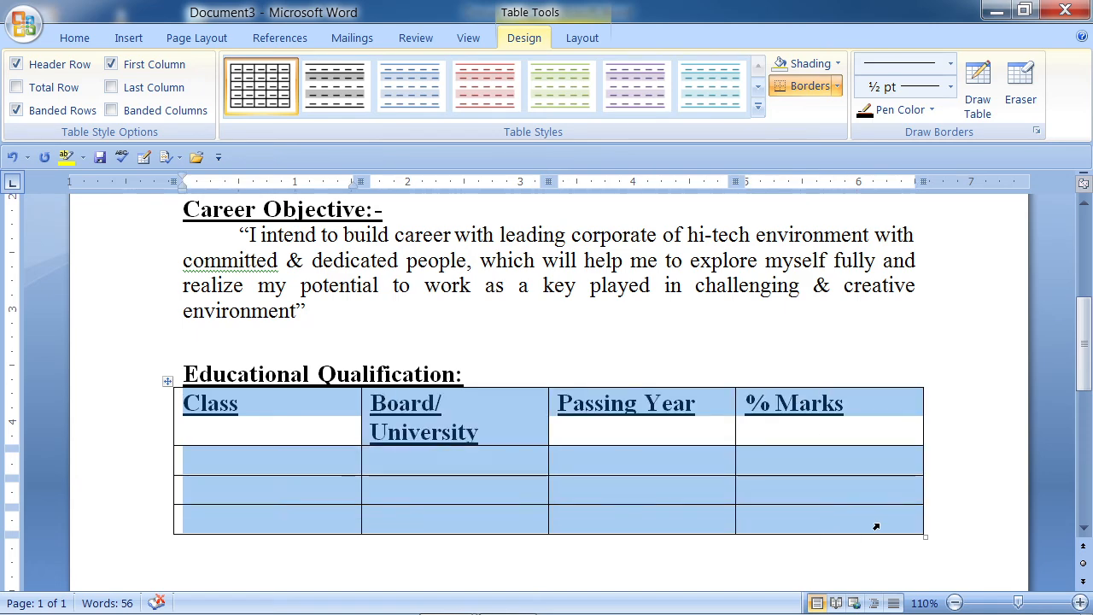
left_click(74, 39)
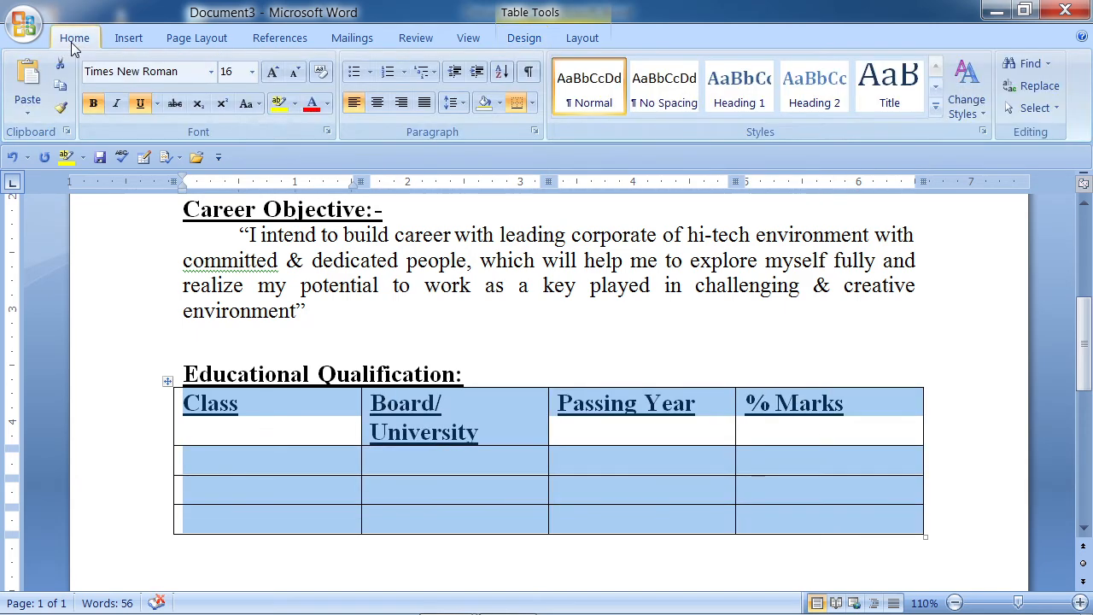
left_click(142, 104)
left_click(94, 104)
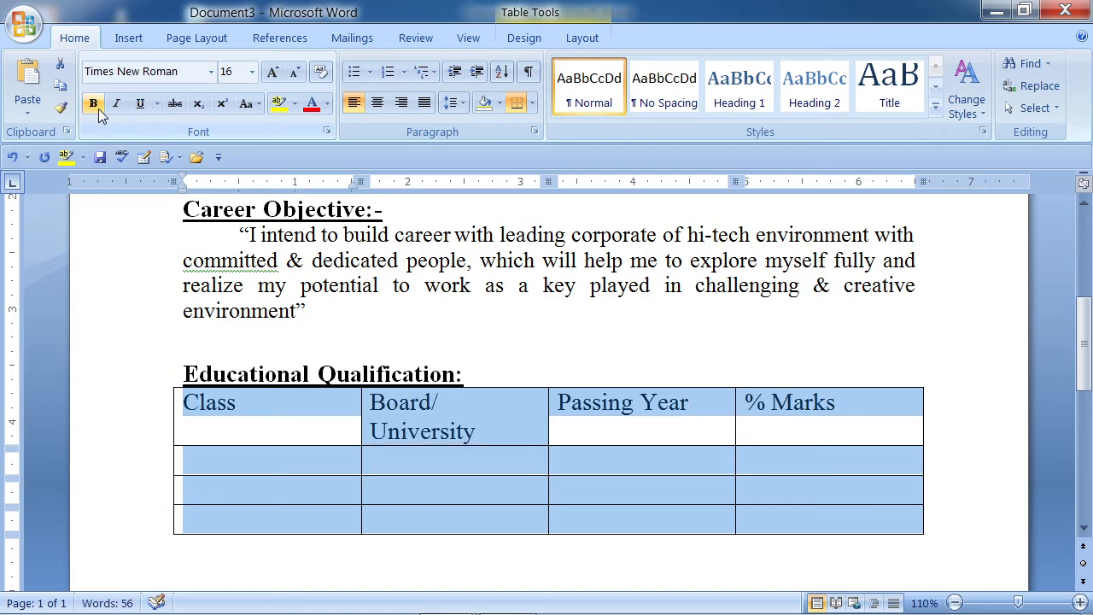
left_click(327, 423)
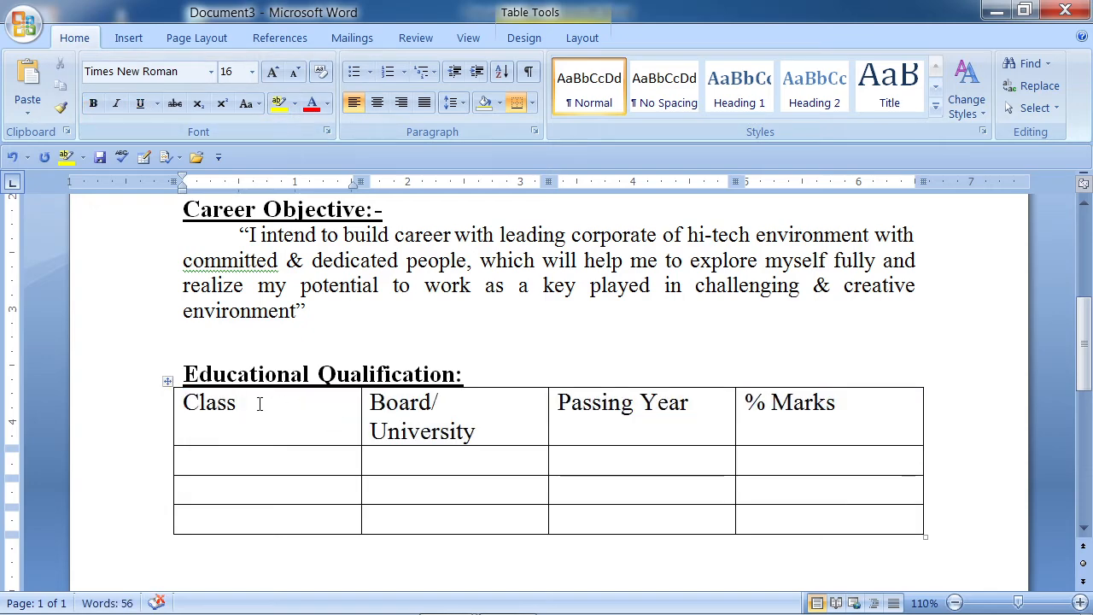
- Make the four header-row headings bold
left_click_drag(186, 400, 429, 431)
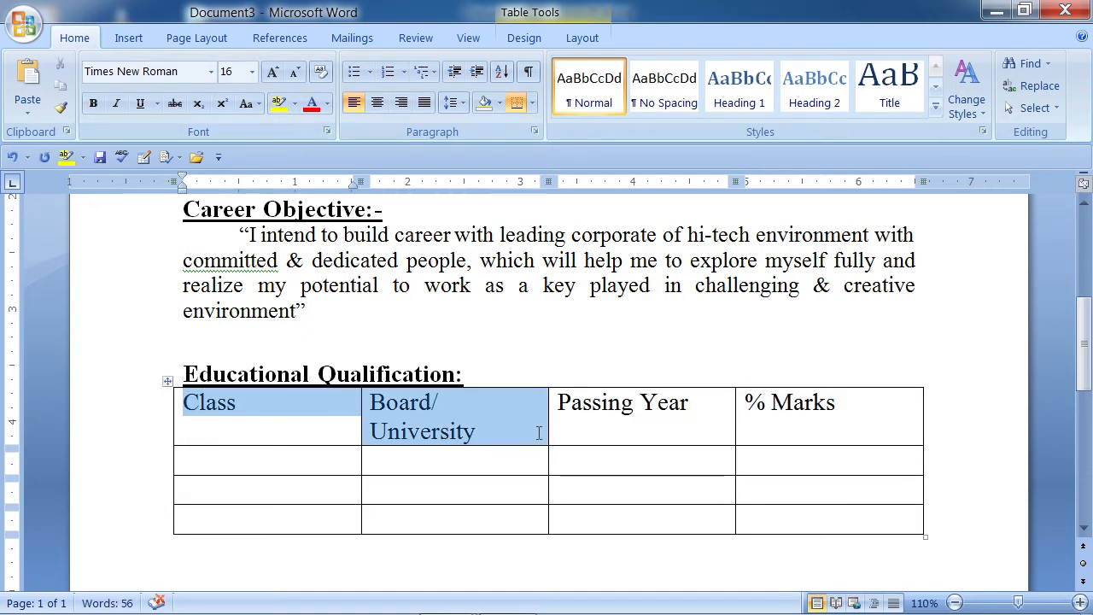
left_click_drag(538, 433, 756, 415)
left_click(817, 419)
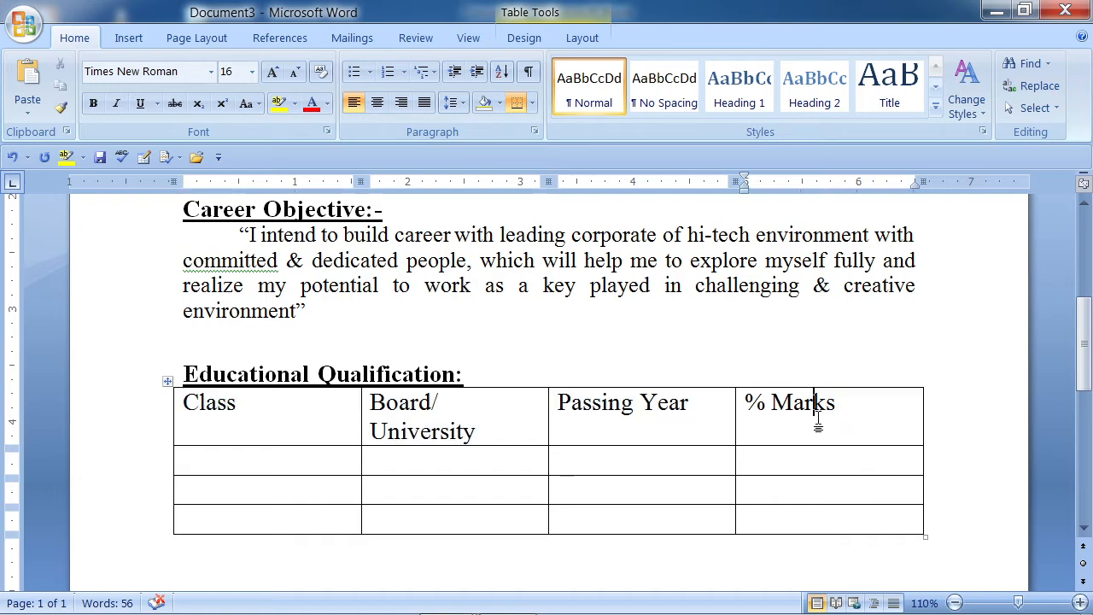
left_click(94, 105)
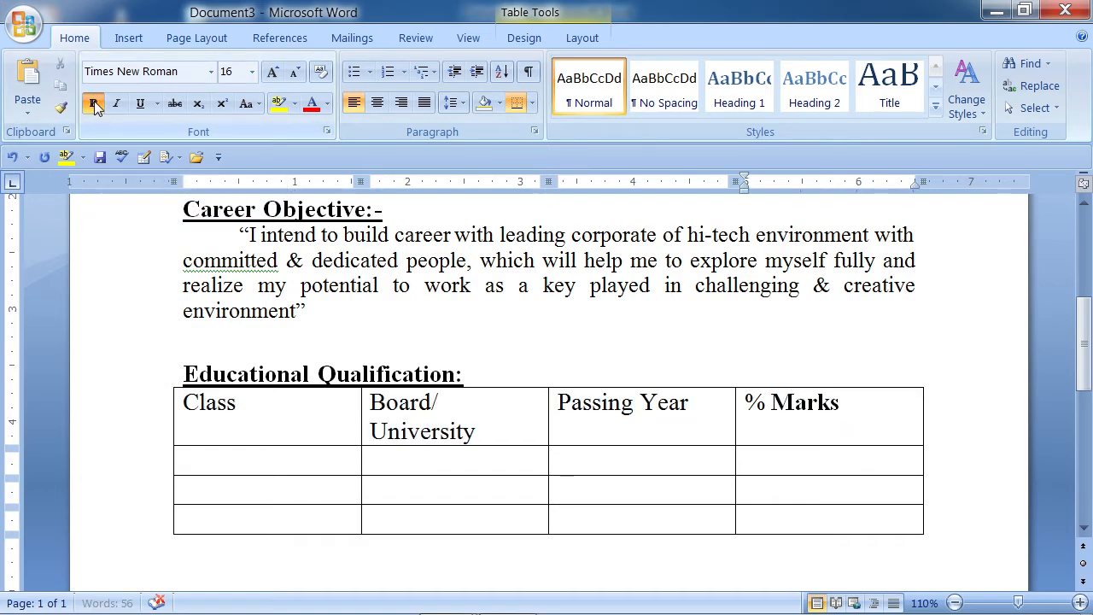
left_click_drag(182, 407, 846, 429)
left_click(846, 433)
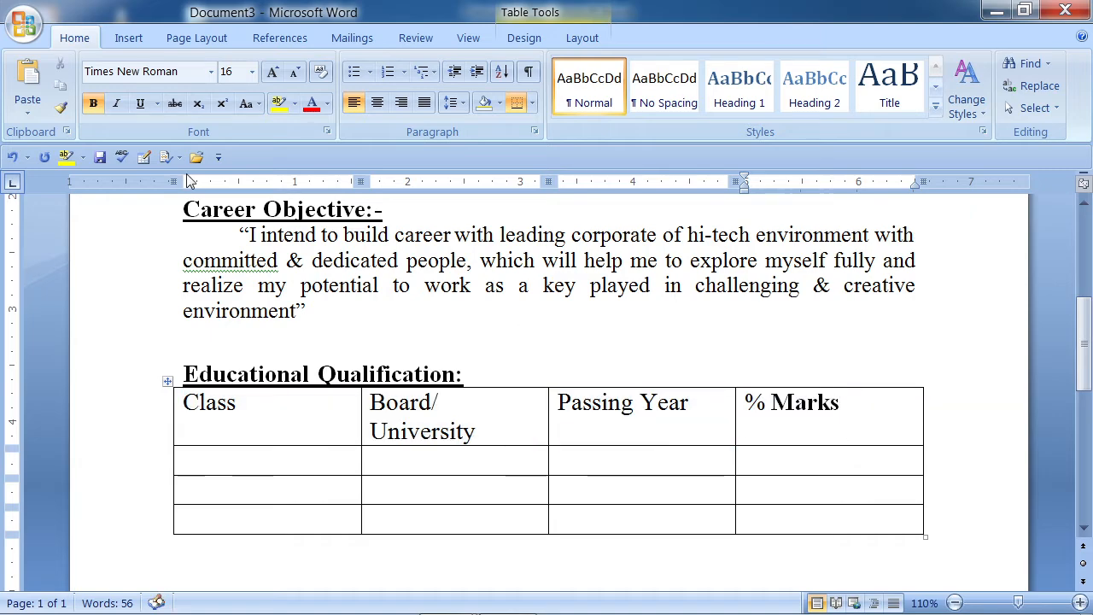
left_click_drag(177, 421, 765, 424)
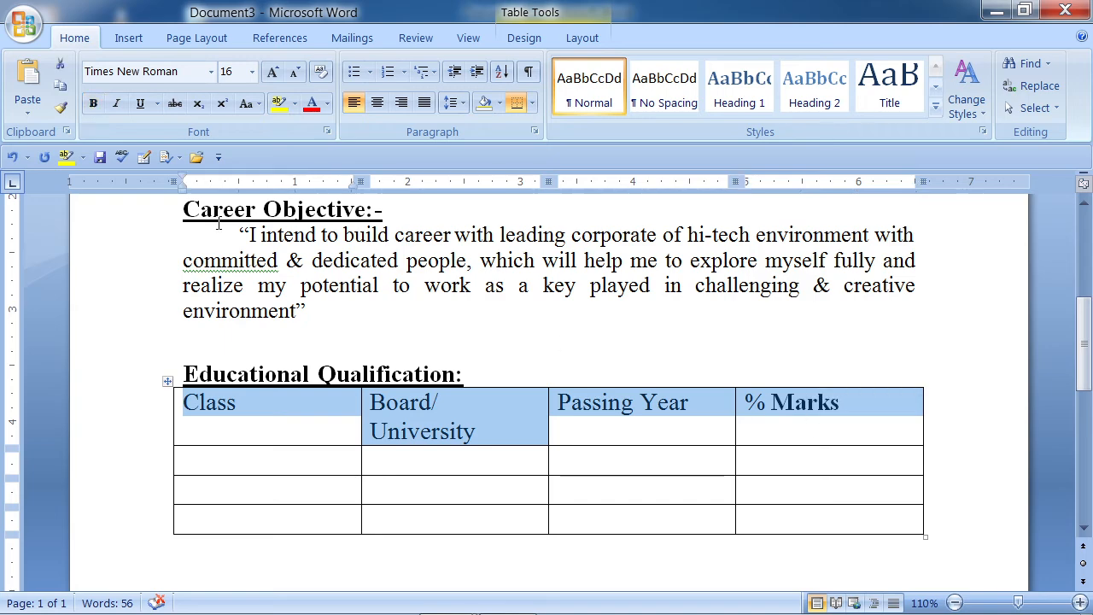
left_click(94, 103)
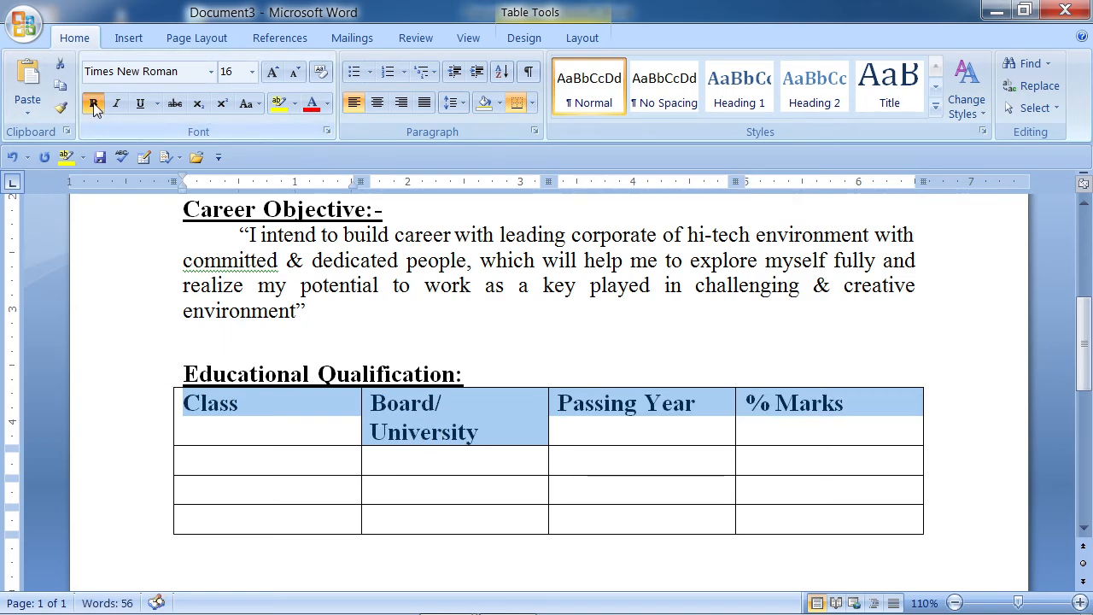
left_click(243, 459)
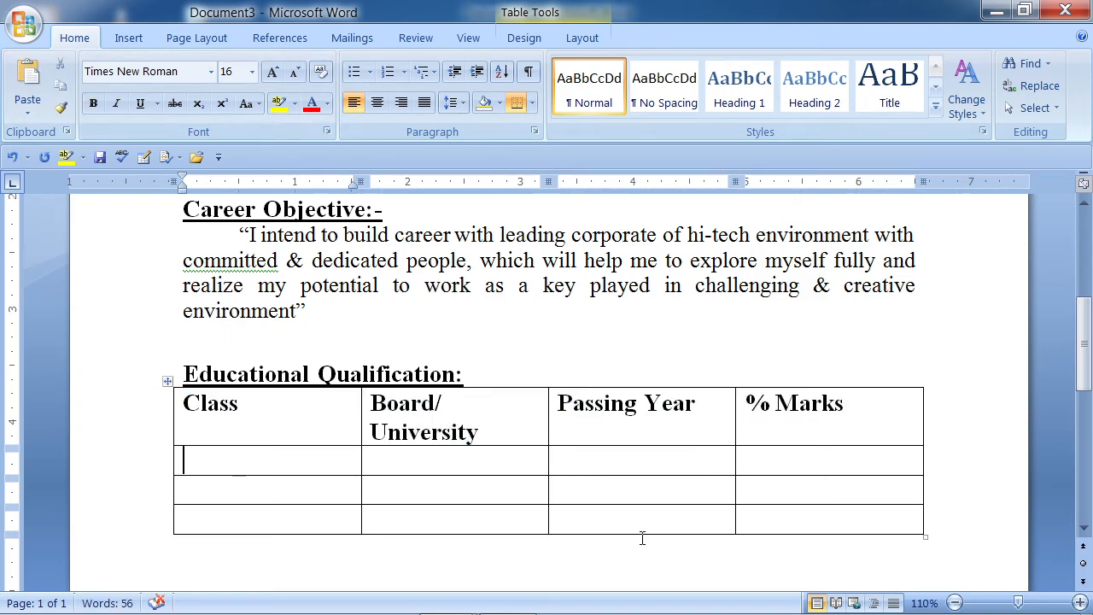
- Fill the first Education row with Matric, CBSE, 2010 and 86 %
type("M")
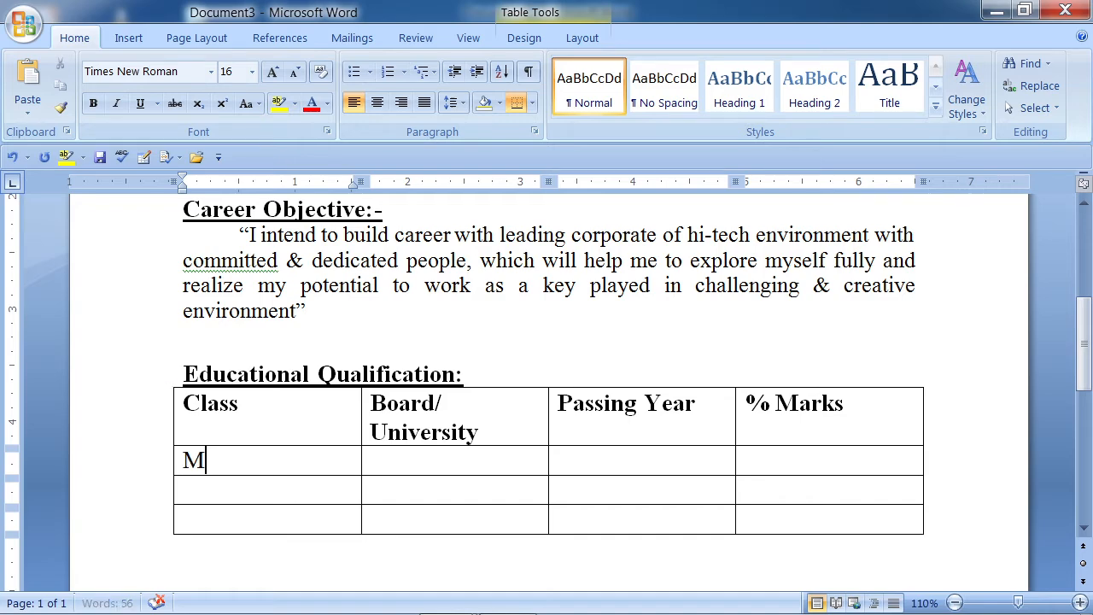
type("atric")
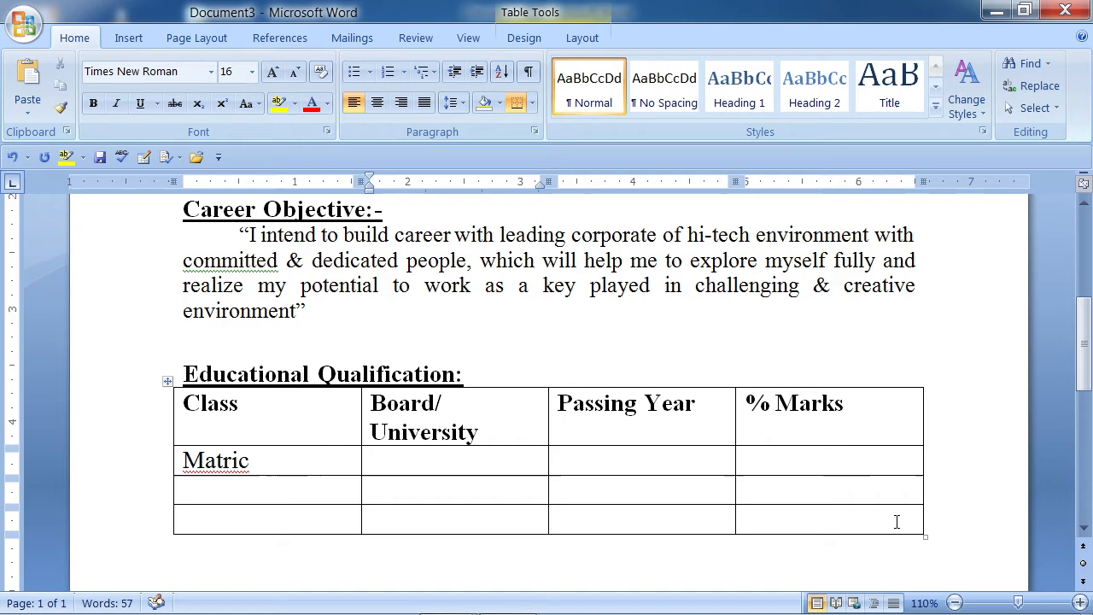
key("Tab")
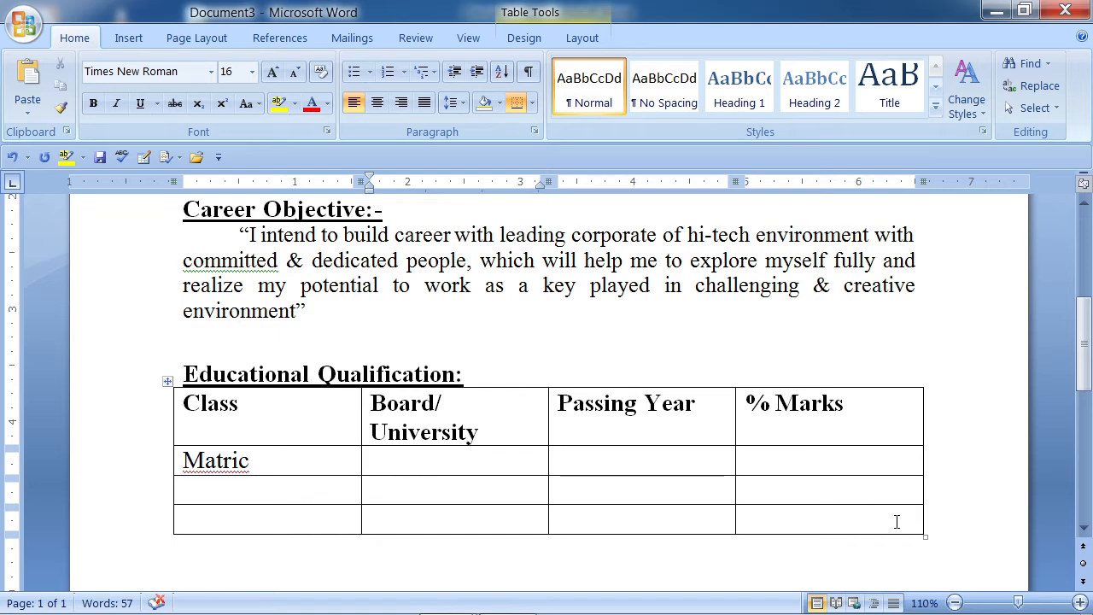
type("CBSE")
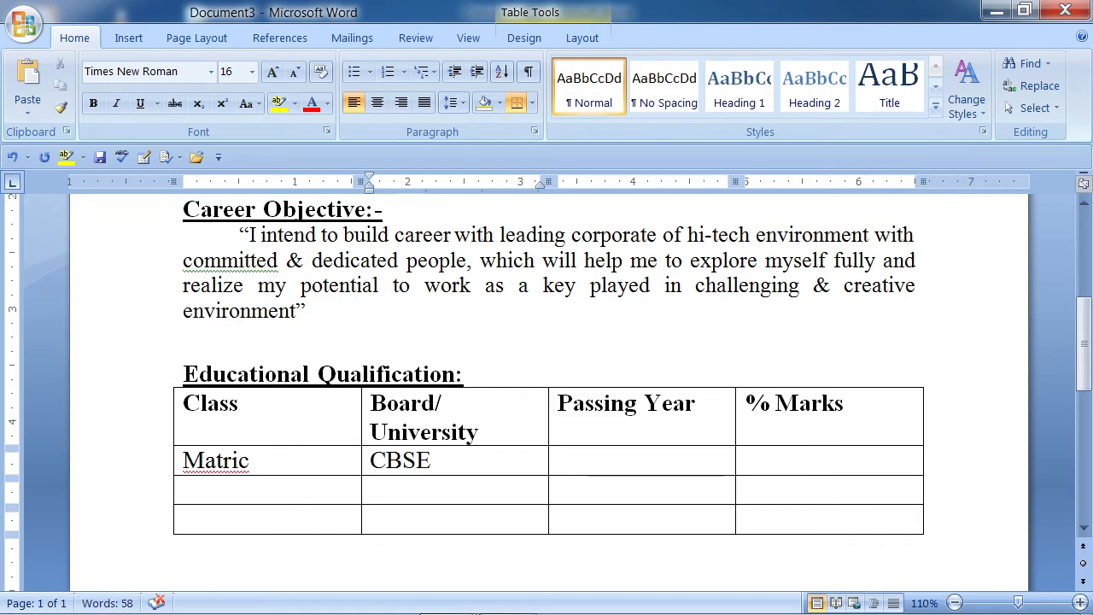
key("Tab")
type("20")
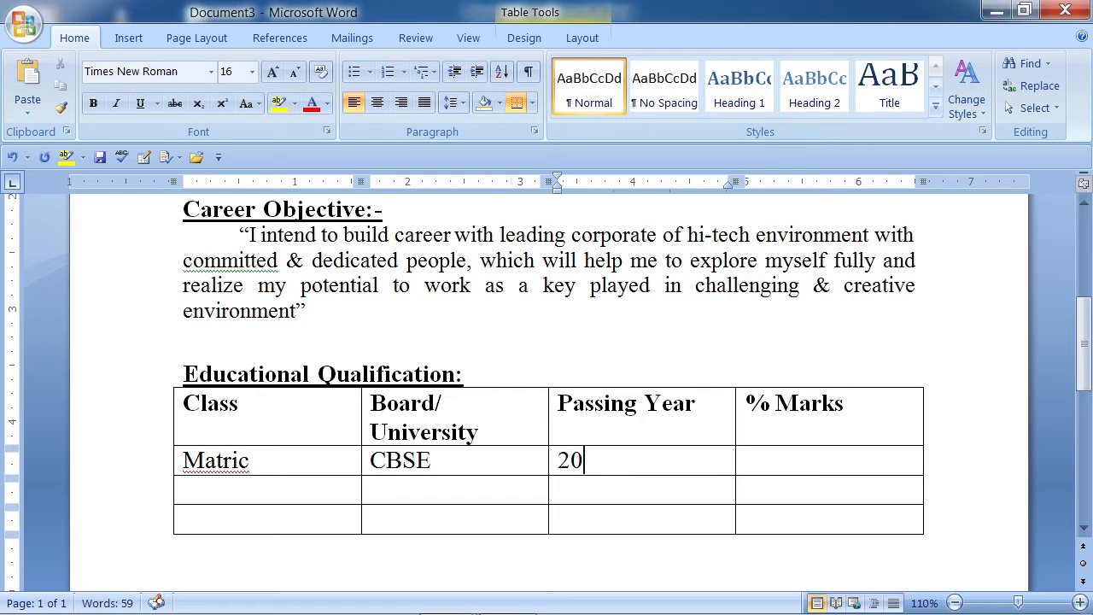
type("10")
key("Tab")
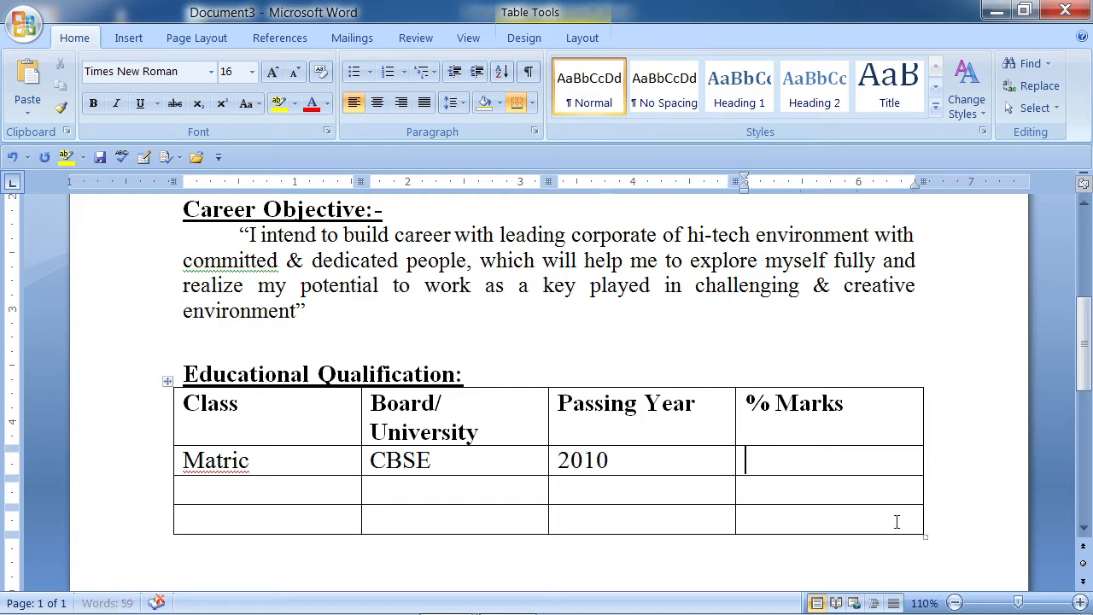
type("86 %")
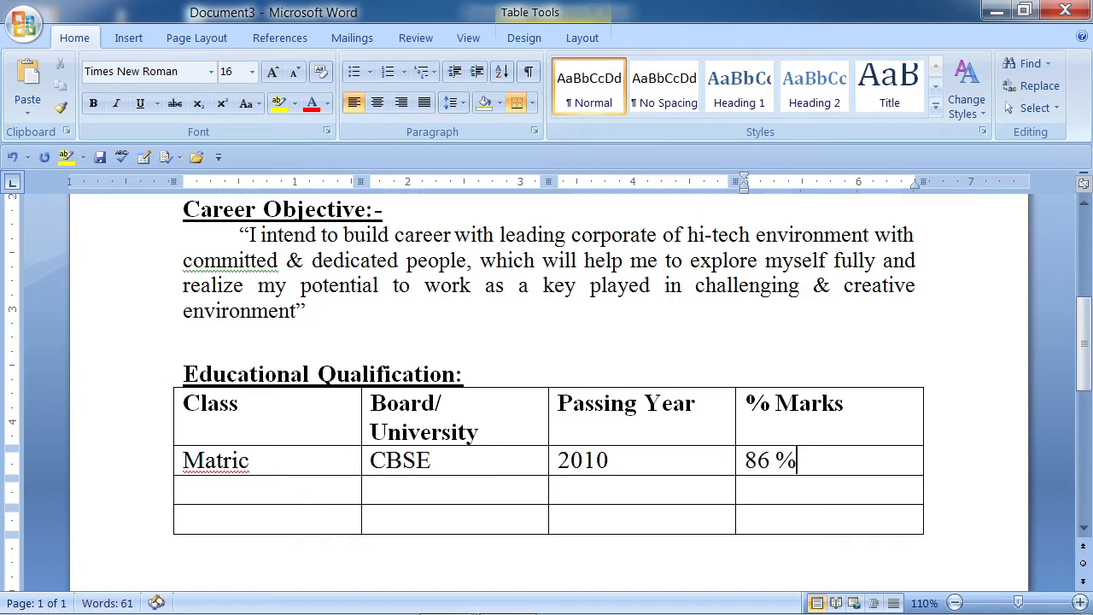
key("Tab")
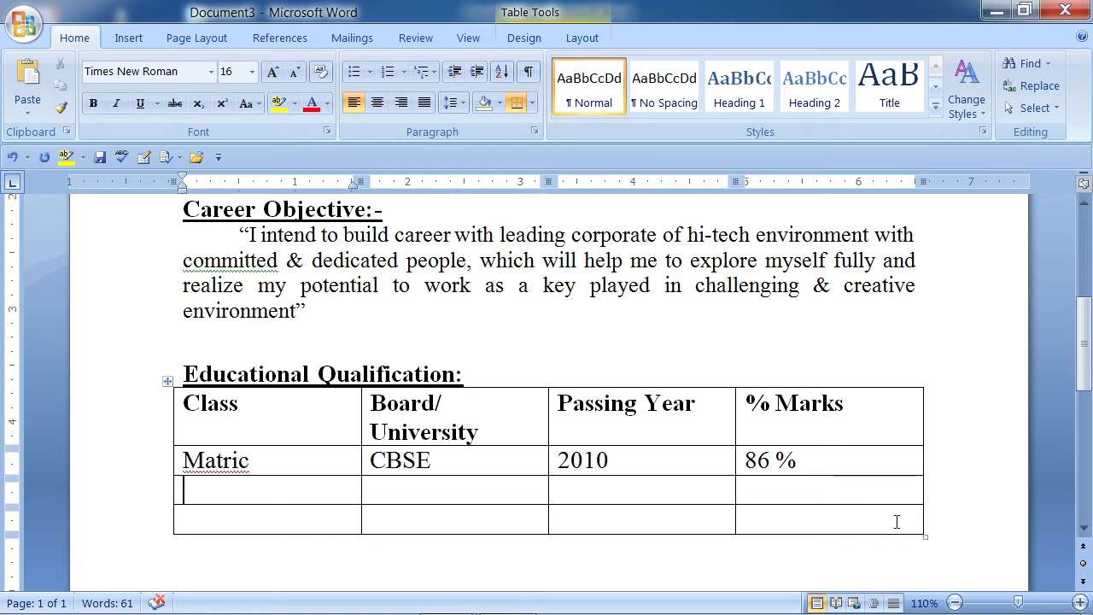
- Enter +2 (Science) in the second row's Class cell, with (Science) in a smaller font
type("+2")
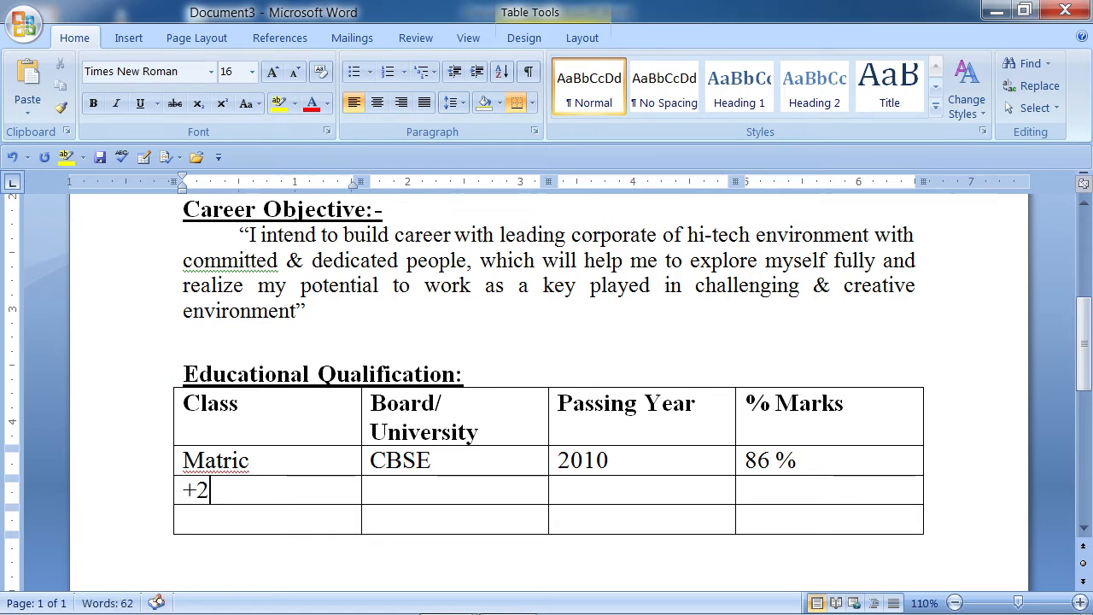
type(" (")
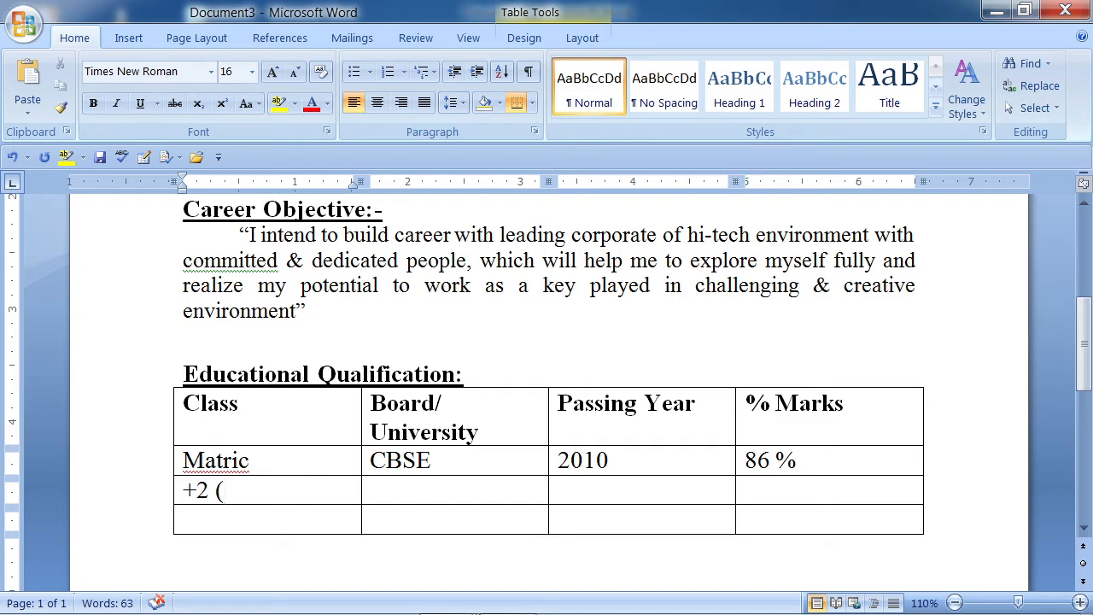
type("Science")
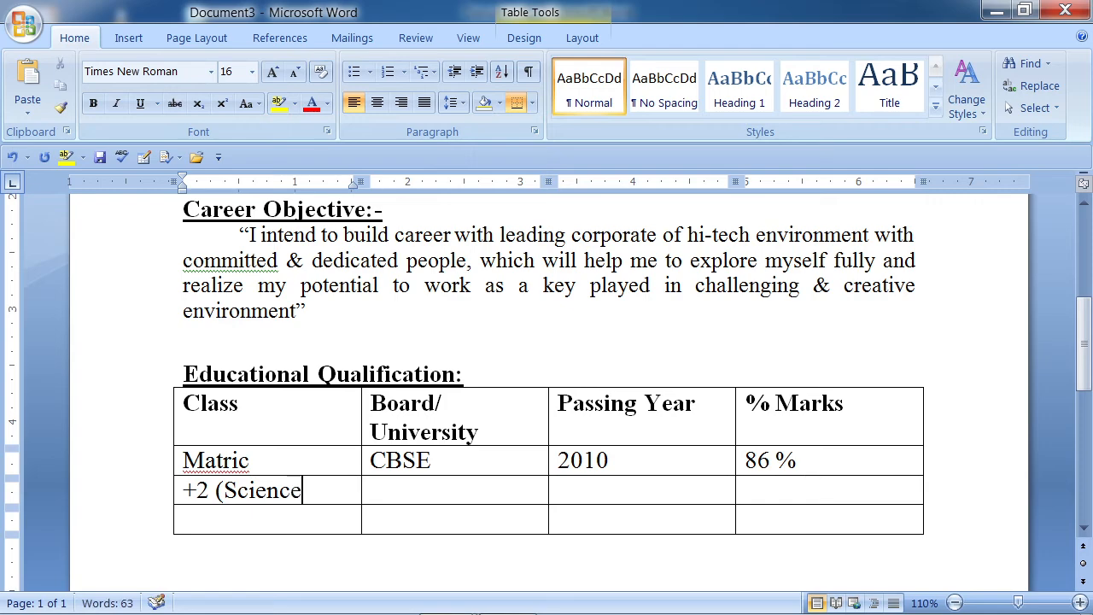
type(")")
left_click_drag(217, 496, 309, 494)
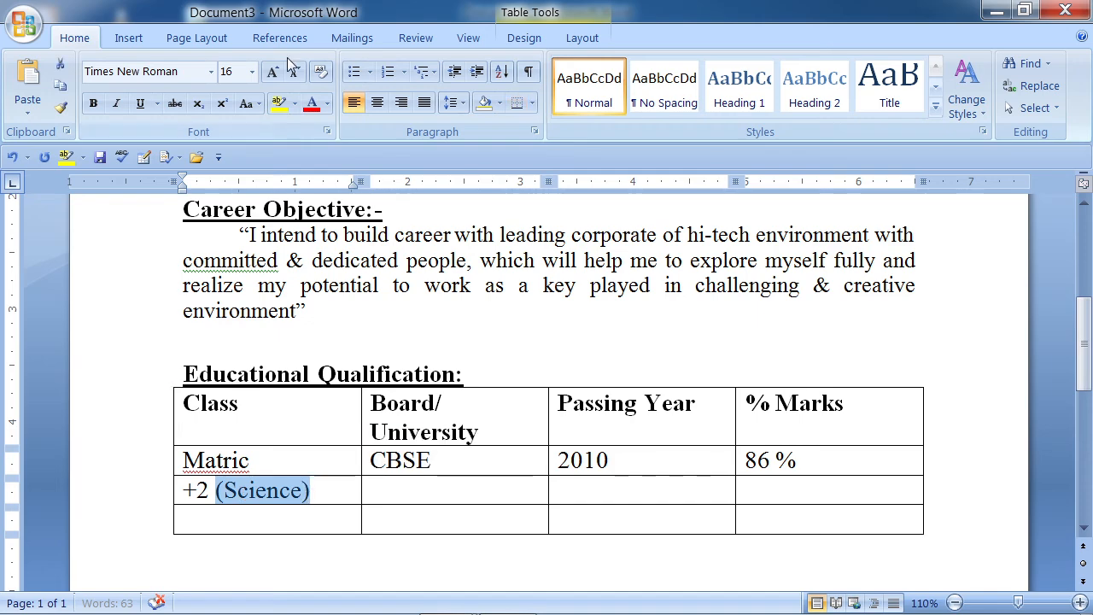
left_click(294, 72)
left_click(293, 71)
left_click(294, 72)
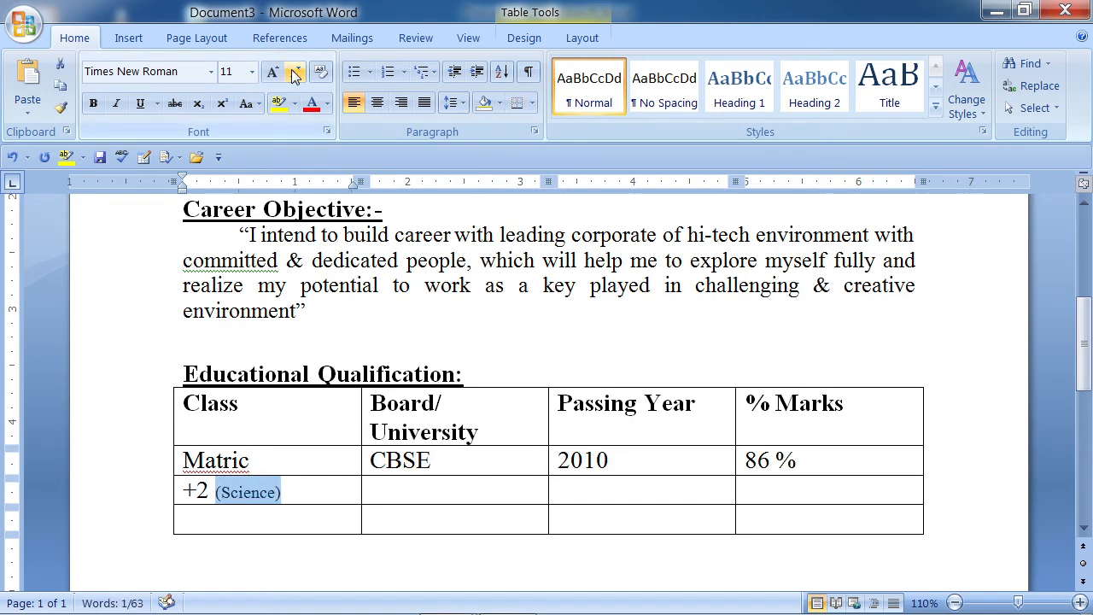
left_click(413, 501)
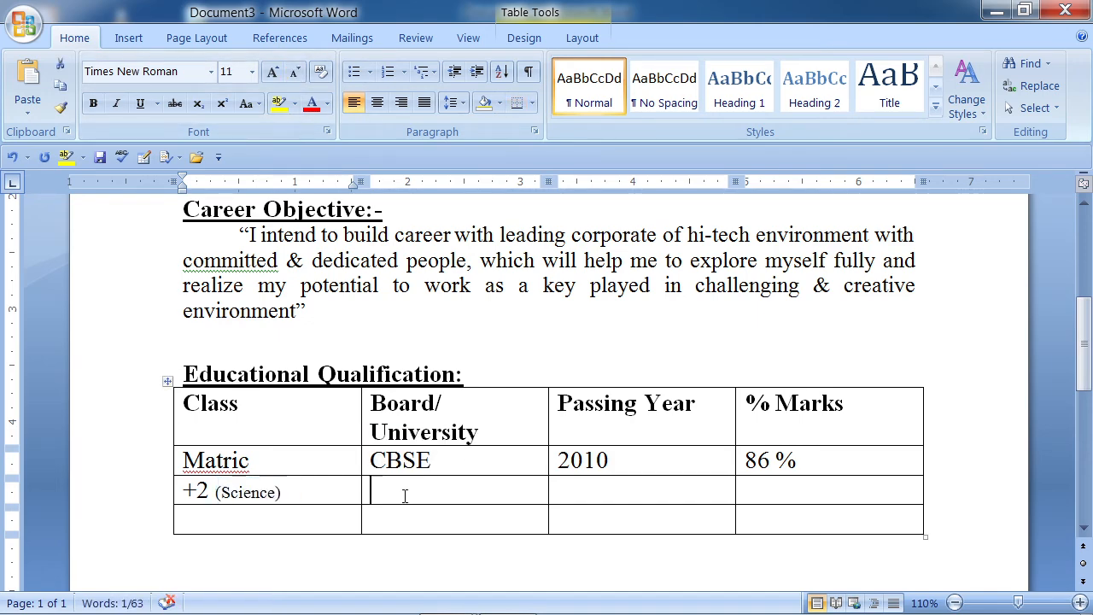
left_click(365, 462)
left_click(365, 462)
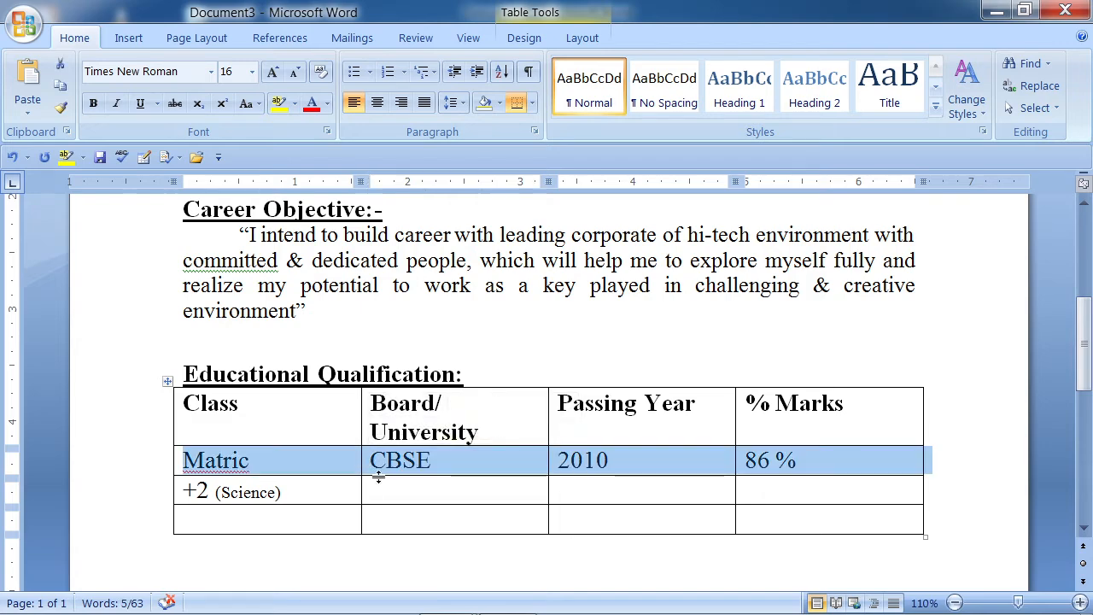
left_click(408, 509)
left_click(392, 491)
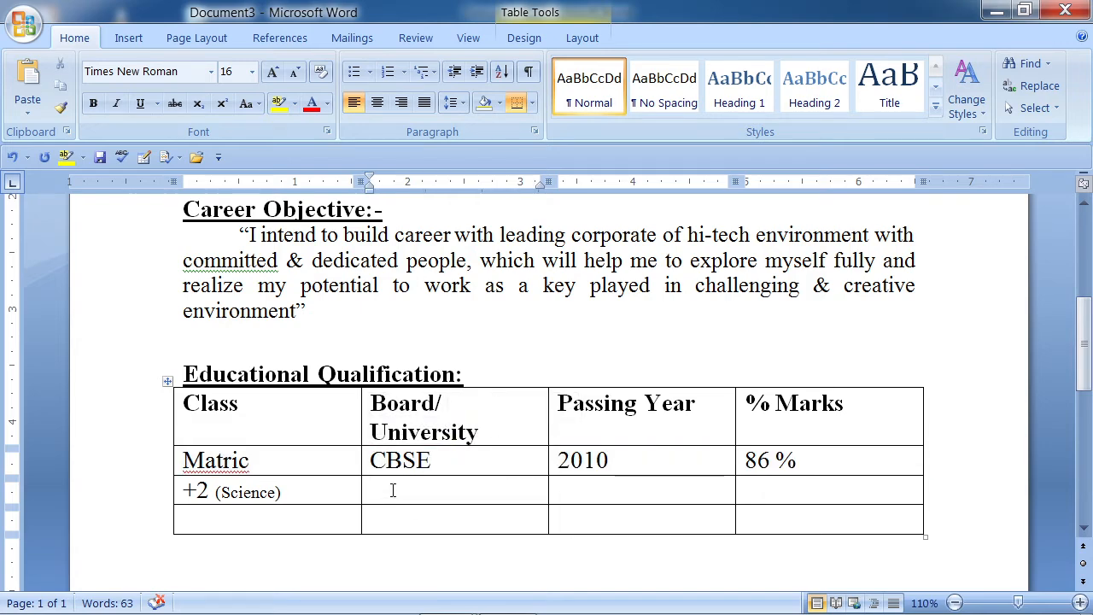
key("ctrl+d")
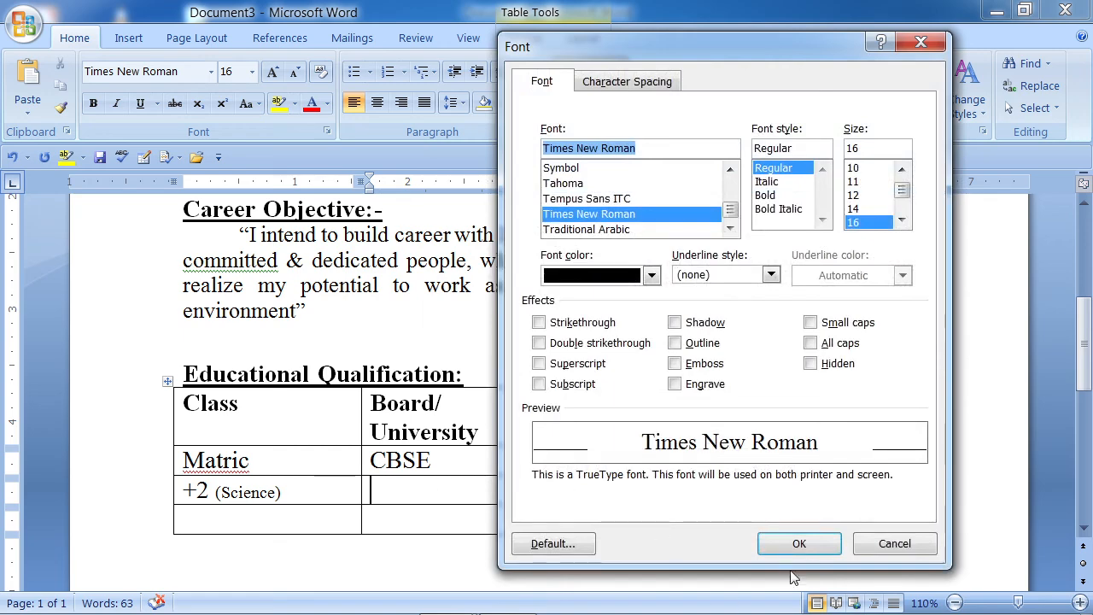
left_click(897, 548)
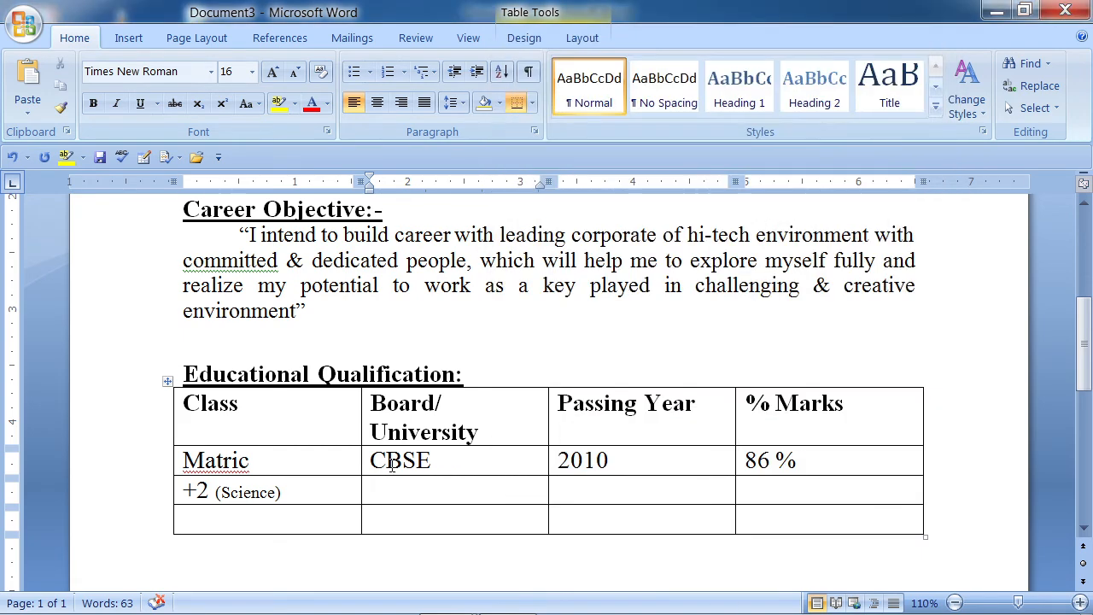
- Fill the +2 row with CBSE, 2012 and 87 %, and start the last row with Gradution
type("CB")
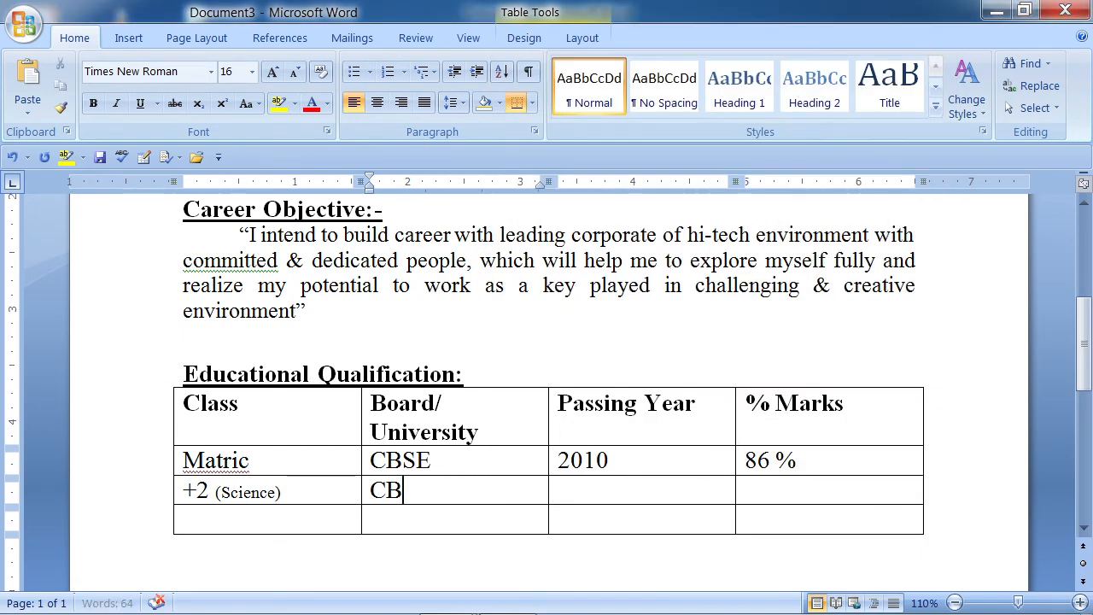
type("SE")
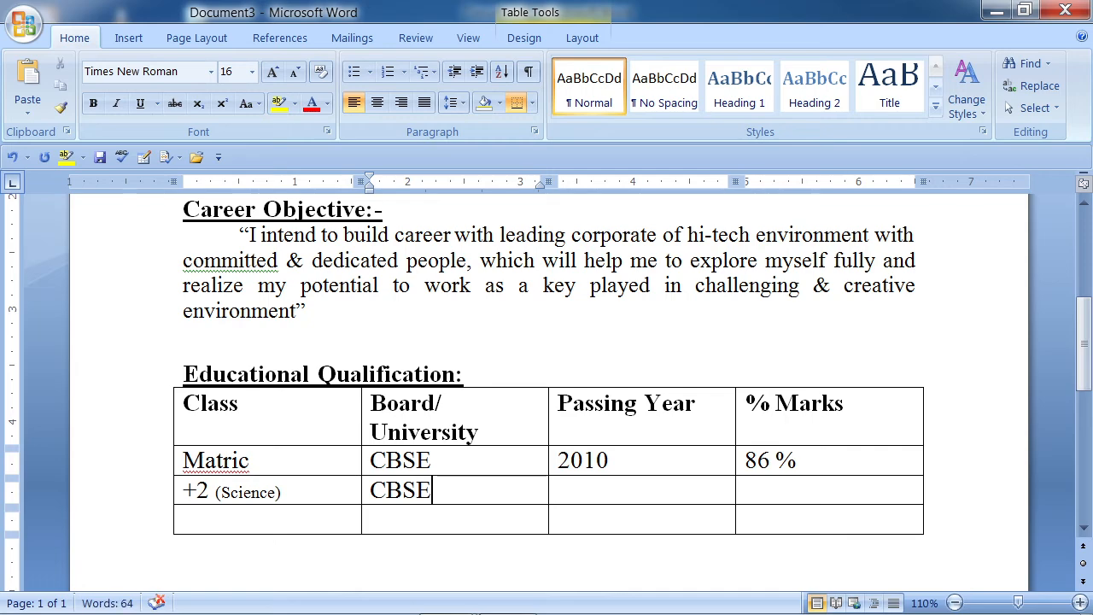
key("Tab")
type("20")
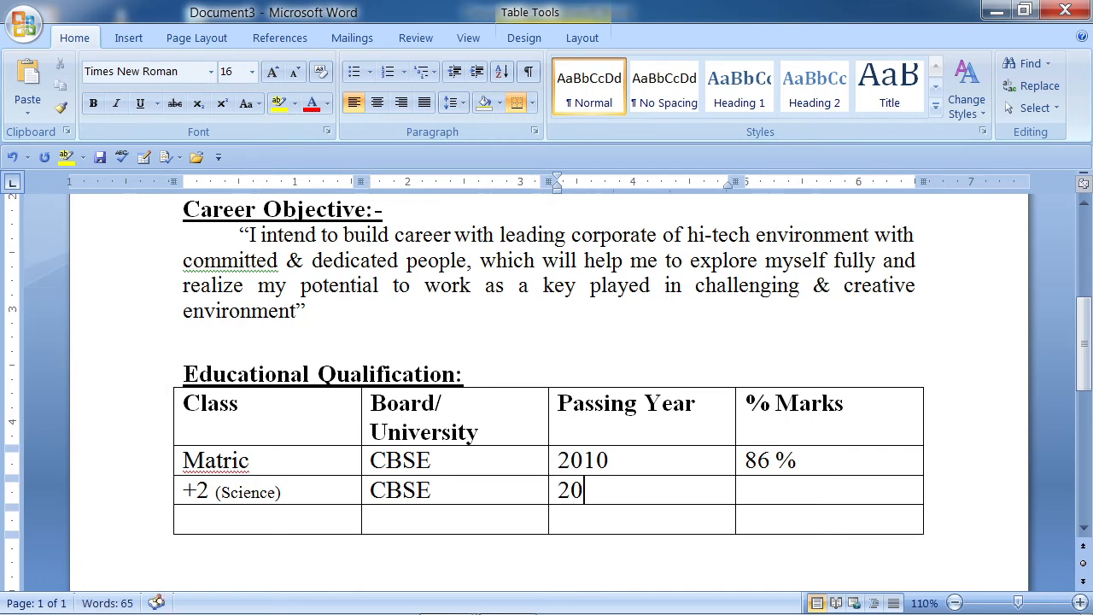
type("12")
key("Tab")
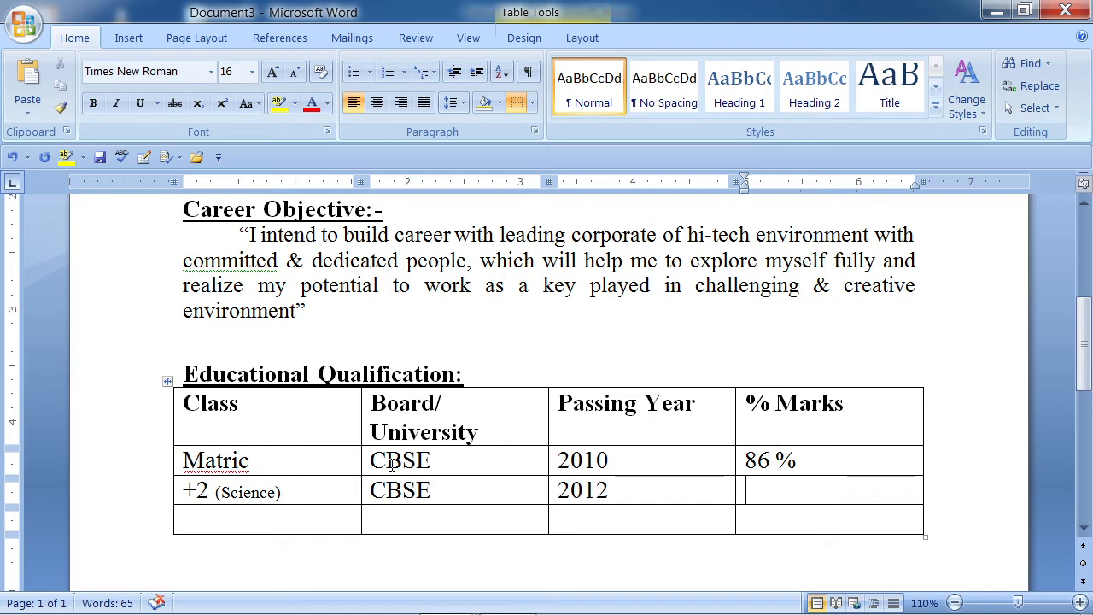
type("87 %")
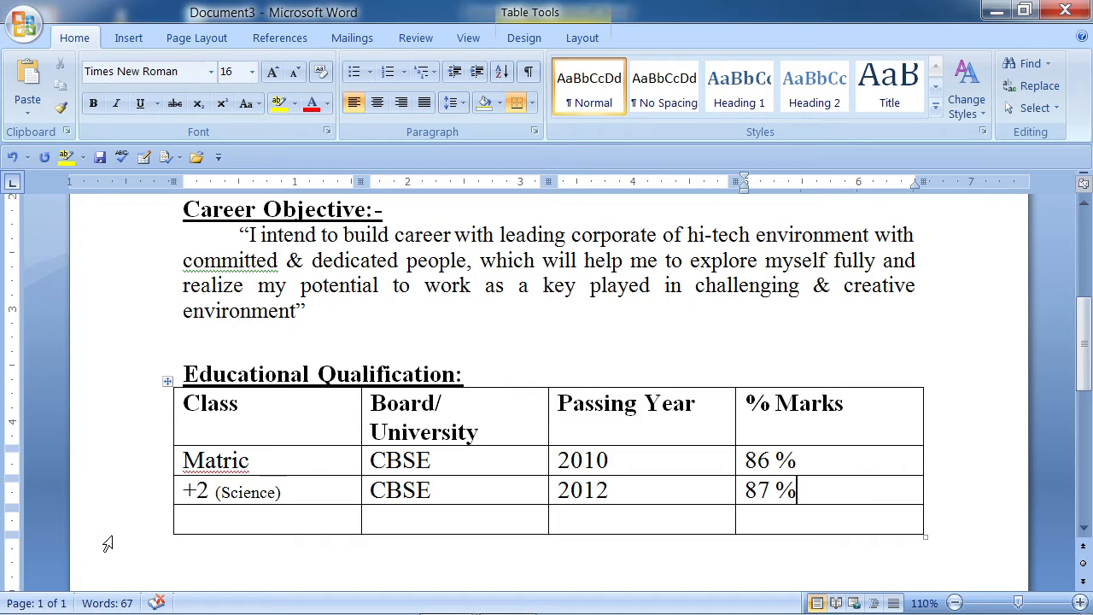
left_click(209, 526)
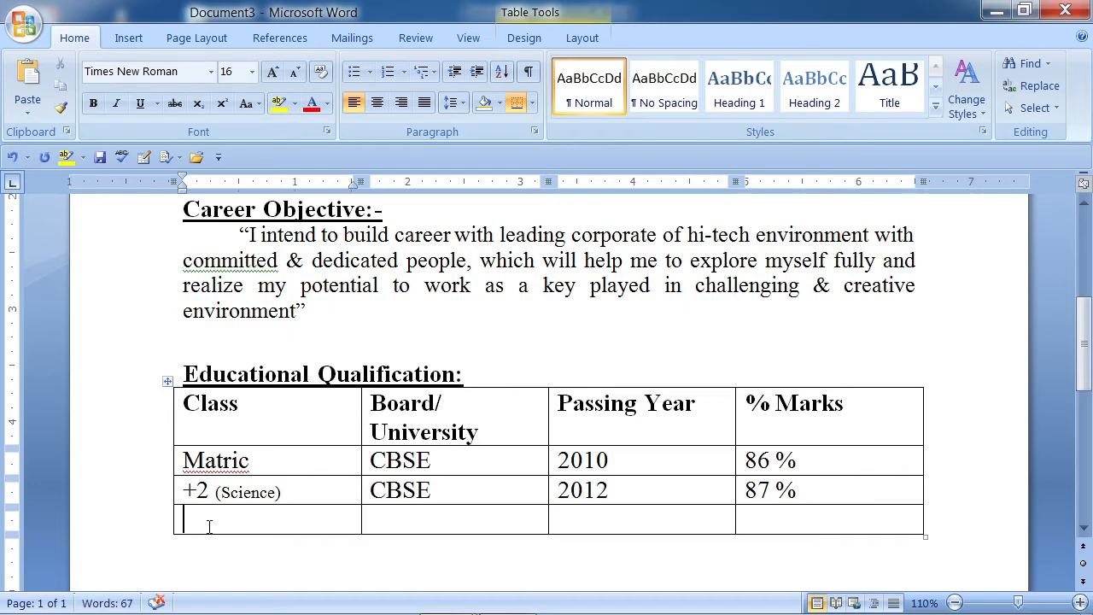
type("Gradution")
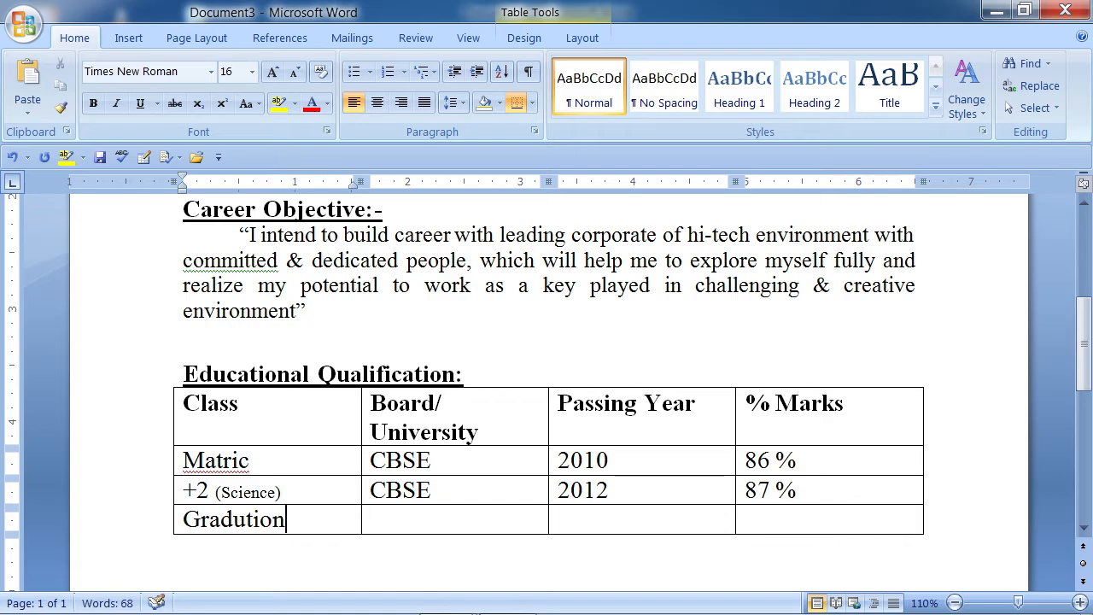
key("Tab")
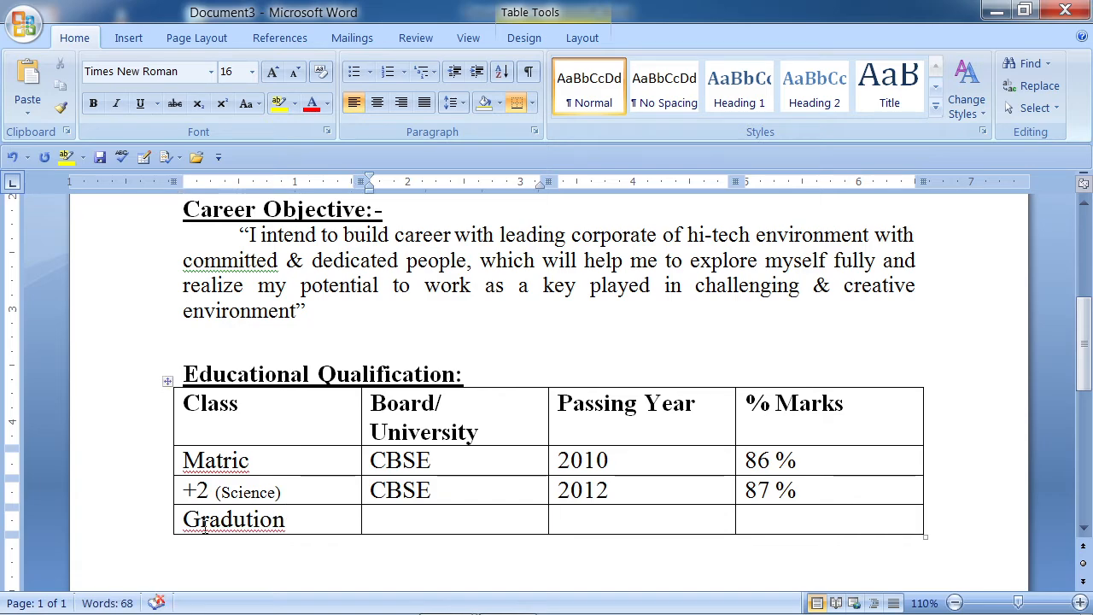
- Correct Gradution to Gradation and ignore the spelling flag on Matric
right_click(229, 530)
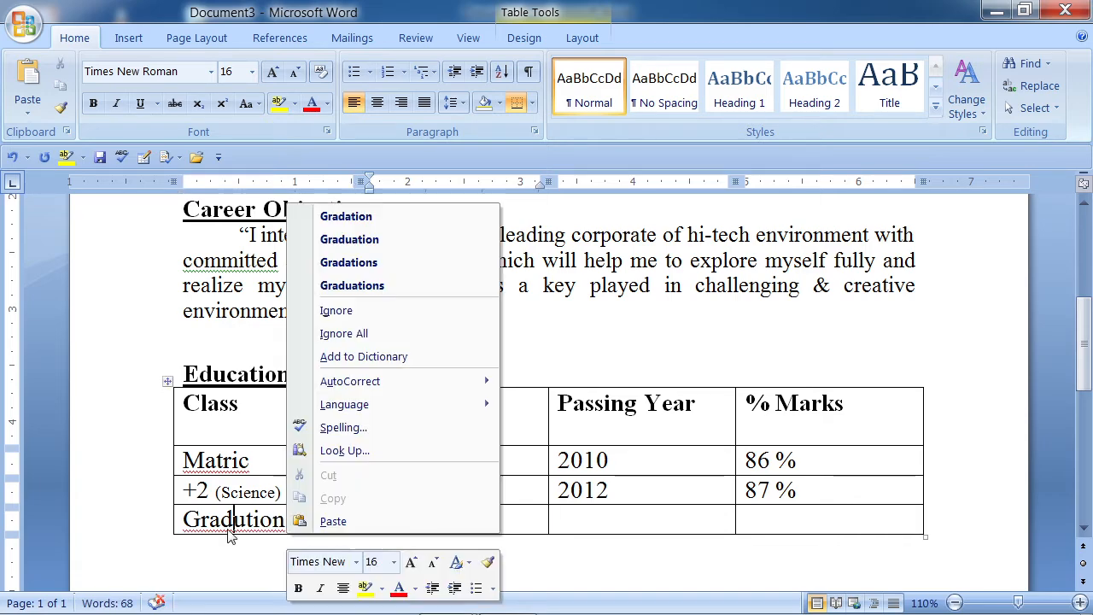
left_click(359, 220)
right_click(230, 462)
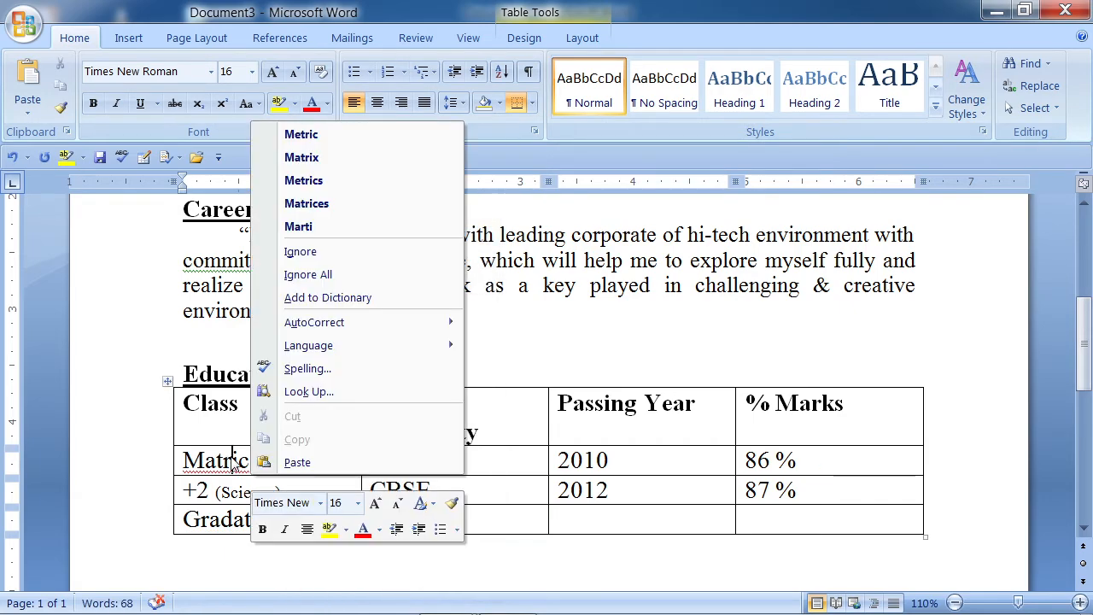
left_click(324, 251)
left_click(406, 521)
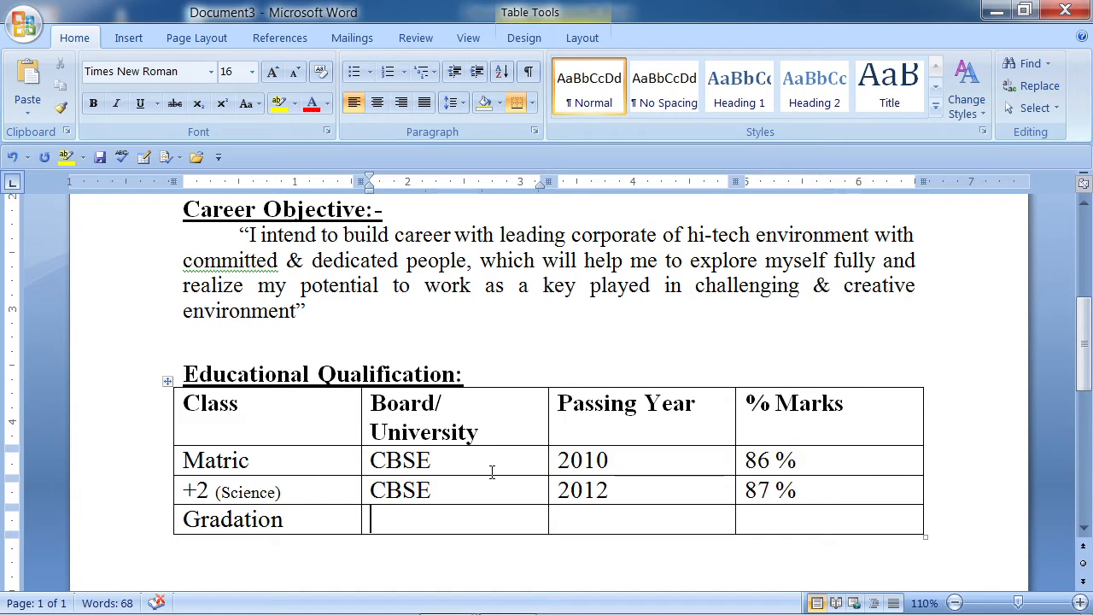
- Complete the Gradation row with TMBU, 2015 and 88 %
type("TMB")
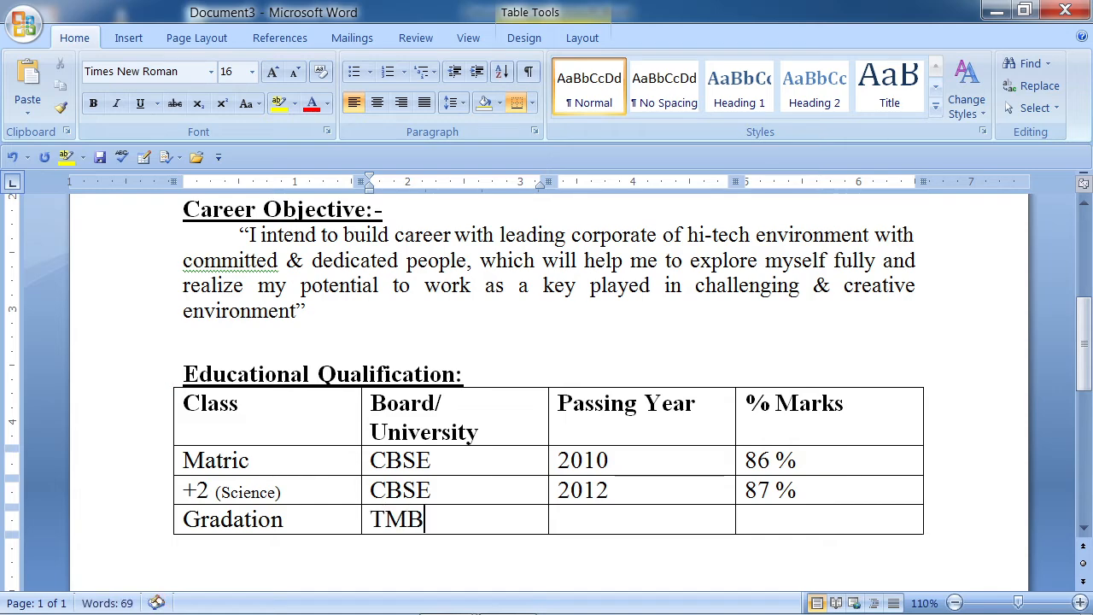
type("U")
key("Tab")
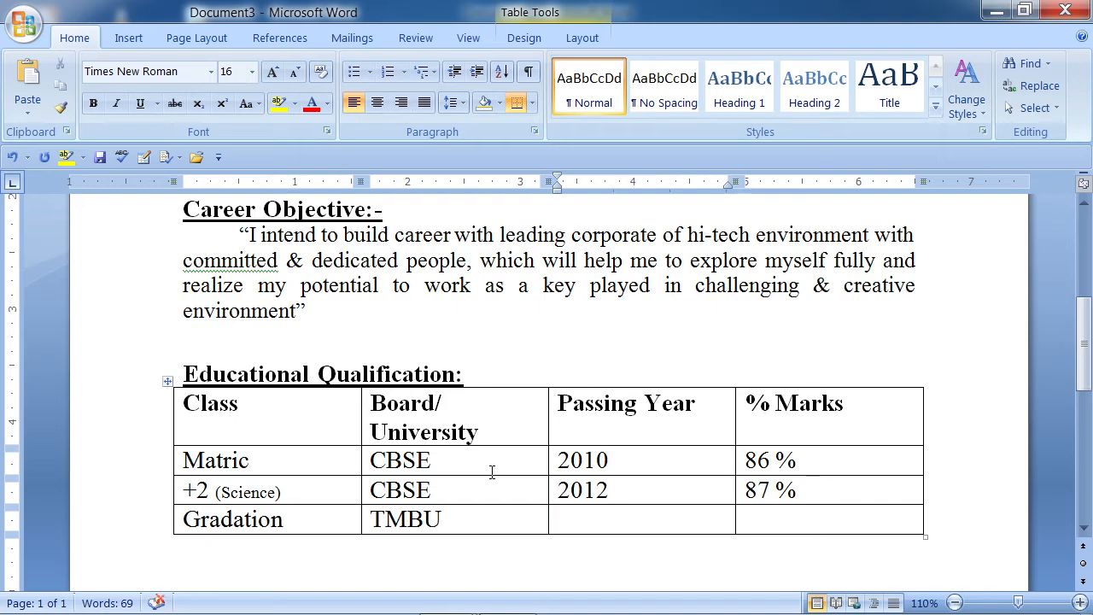
type("2015")
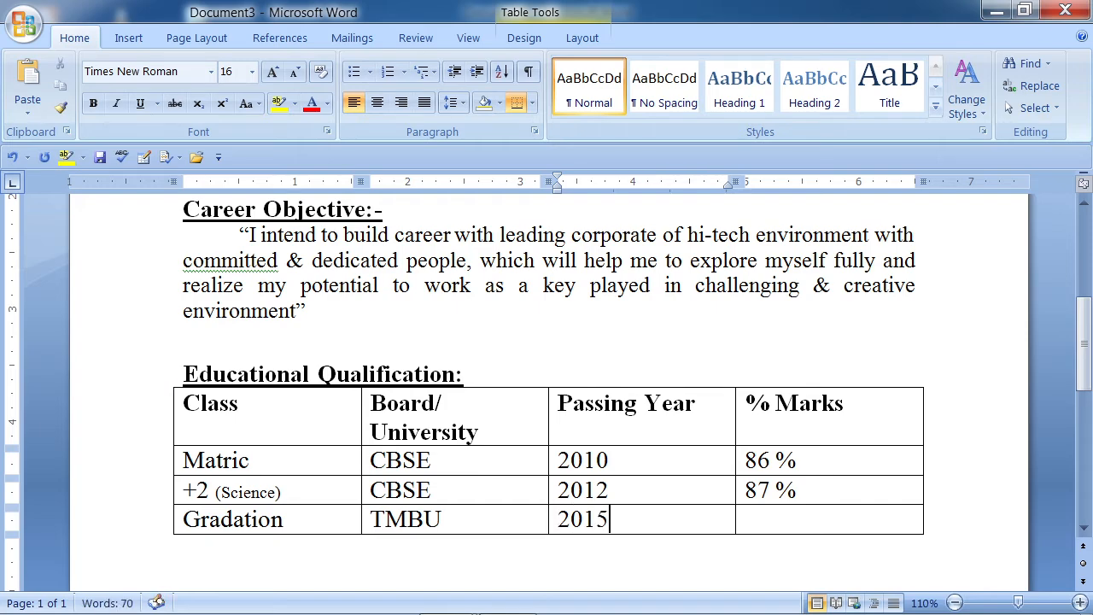
key("Tab")
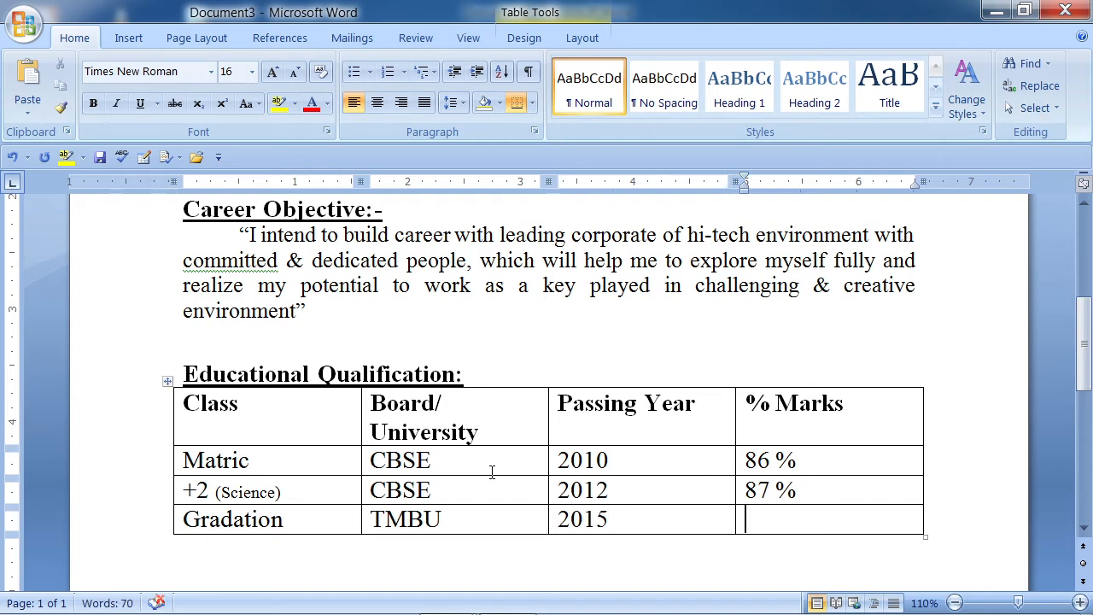
type("88 %")
left_click(264, 563)
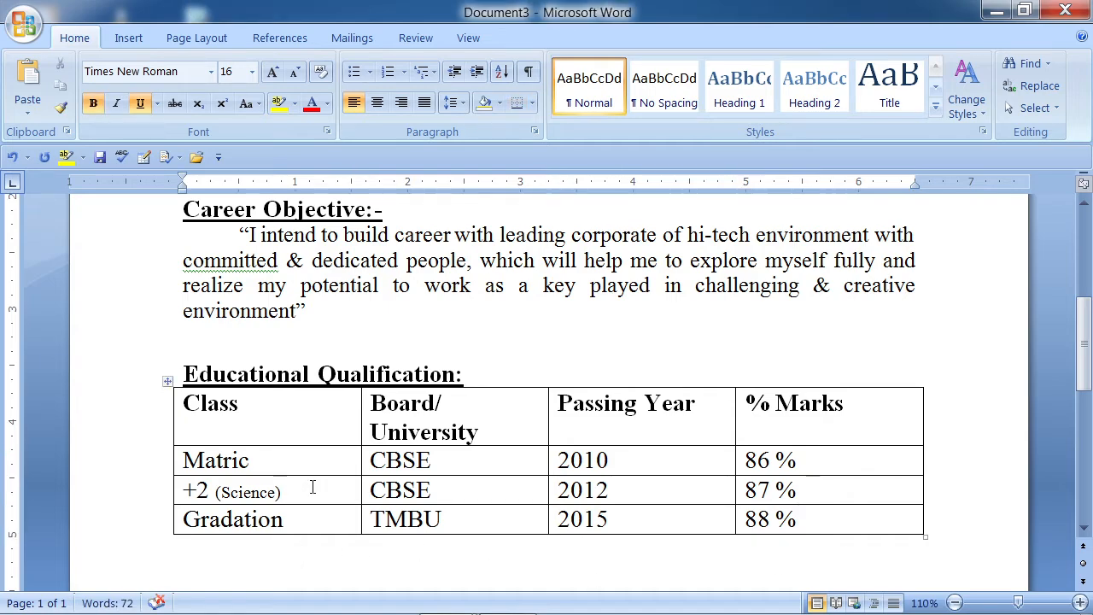
left_click(504, 371)
- Add a blank line above the table and type the heading 'Extra Qualifaication:' below it
key("Return")
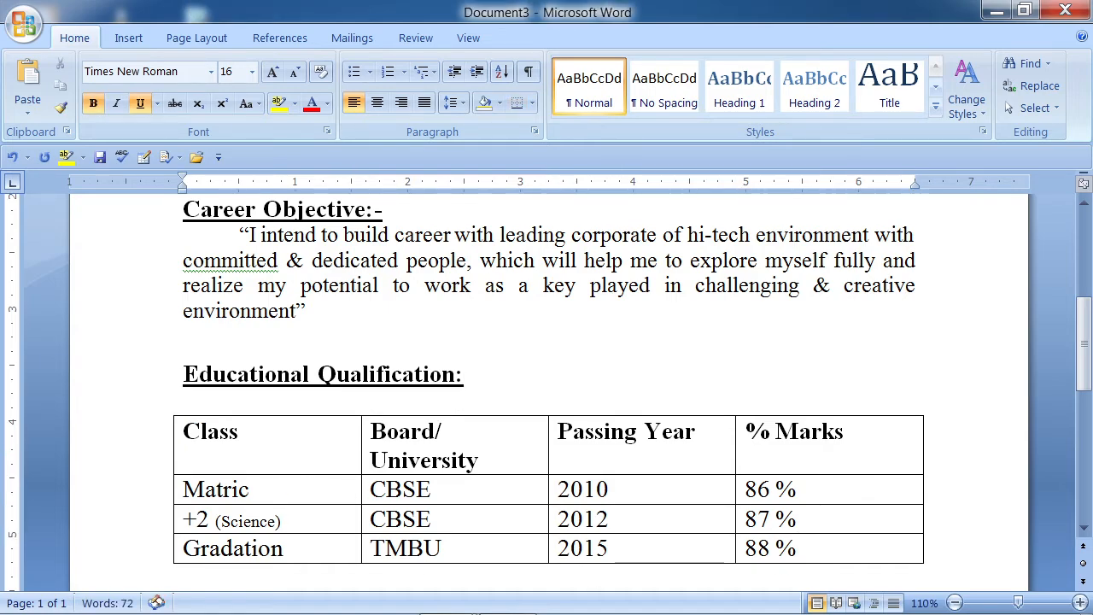
scroll(510, 385, "down", 4)
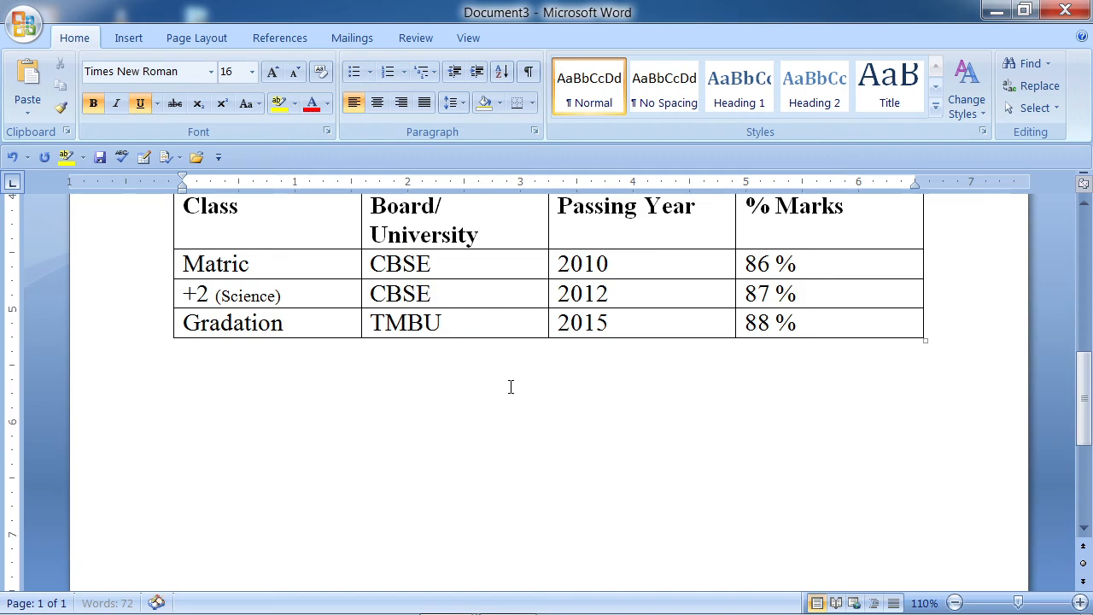
left_click(195, 365)
type("Extr")
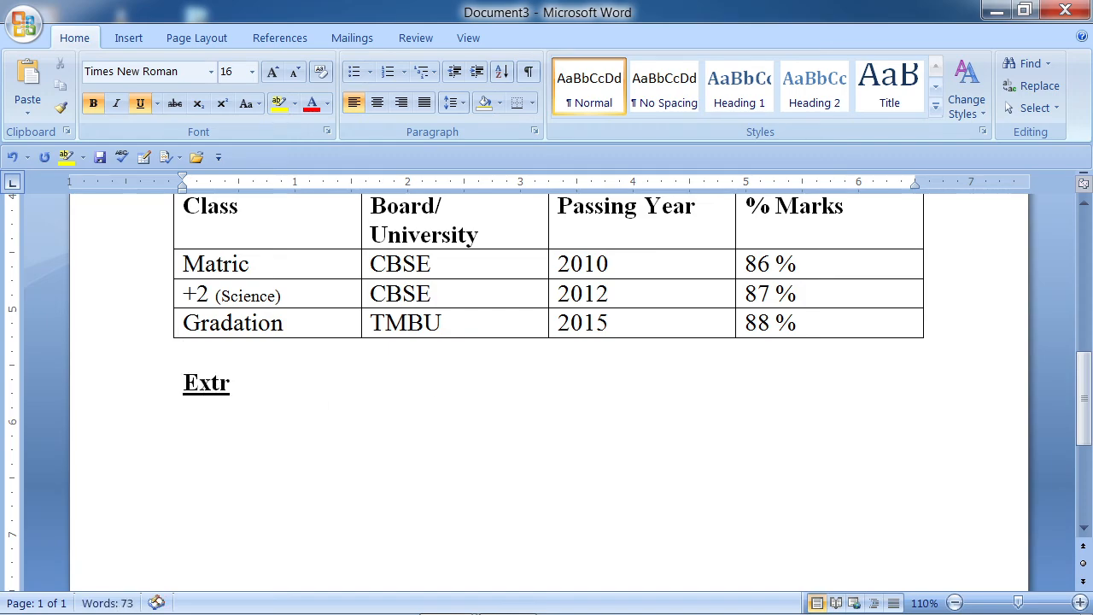
type("a Quali")
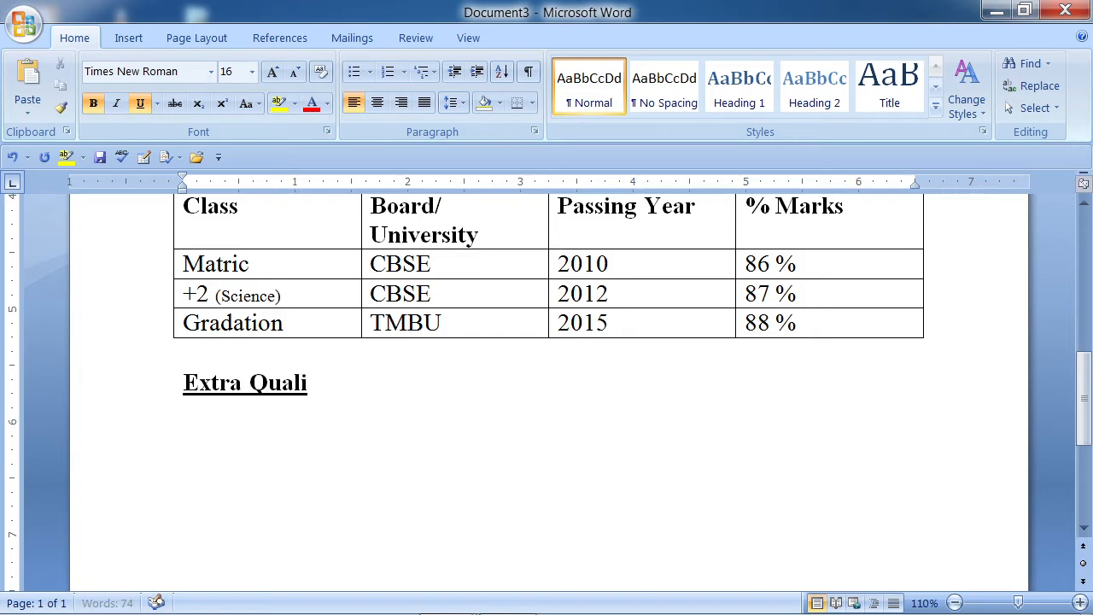
type("faicatio")
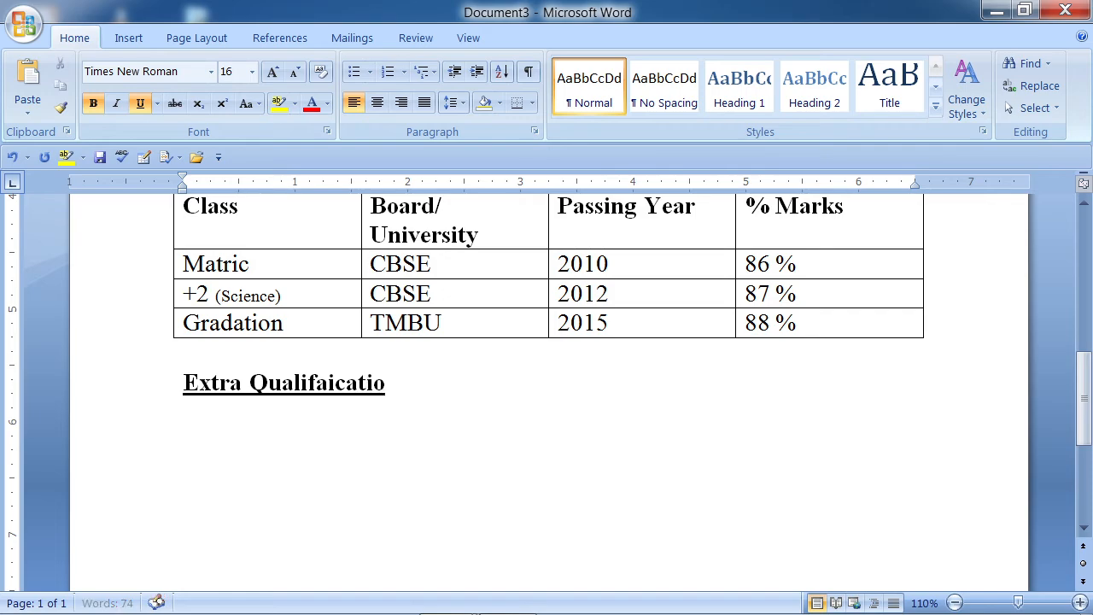
type("n:")
scroll(283, 367, "up", 3)
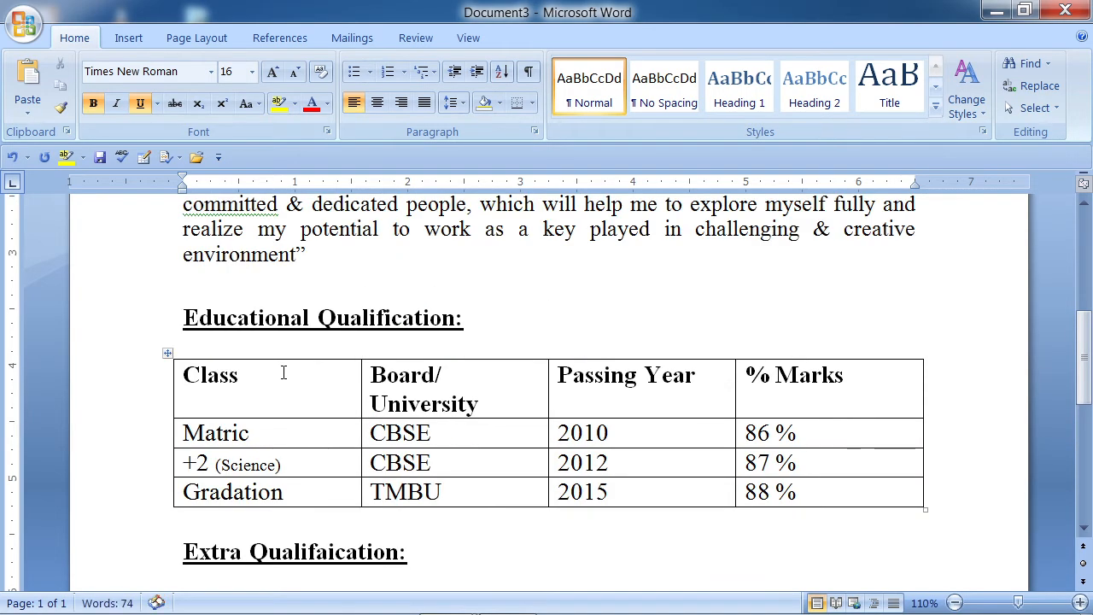
scroll(336, 354, "up", 6)
scroll(336, 354, "down", 9)
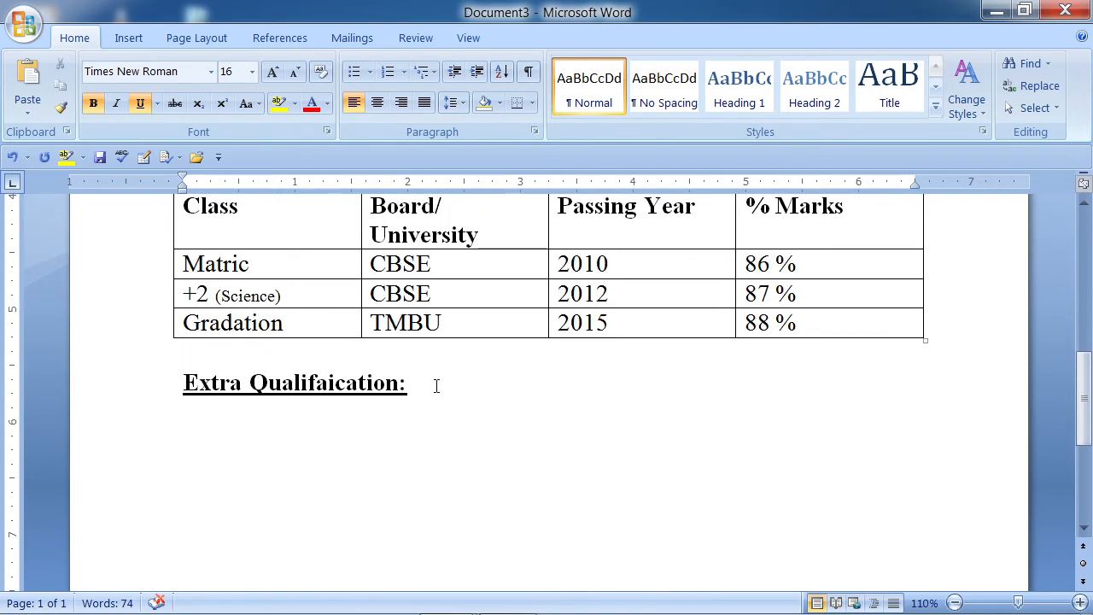
- Without bold or underline, enter ADCA after a tab and start a new line
left_click(93, 103)
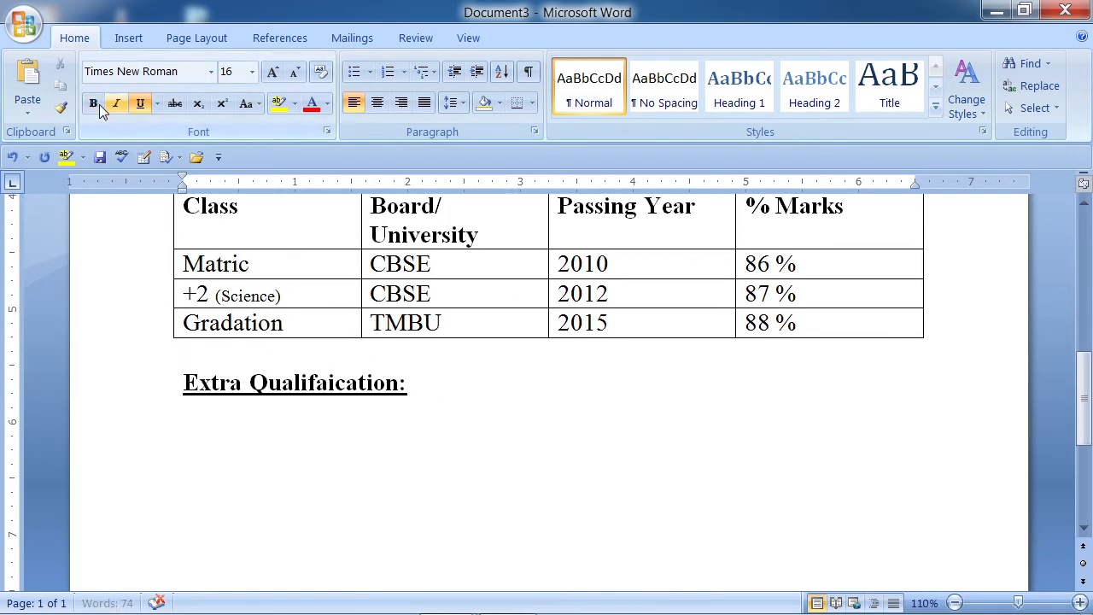
left_click(150, 107)
key("Tab")
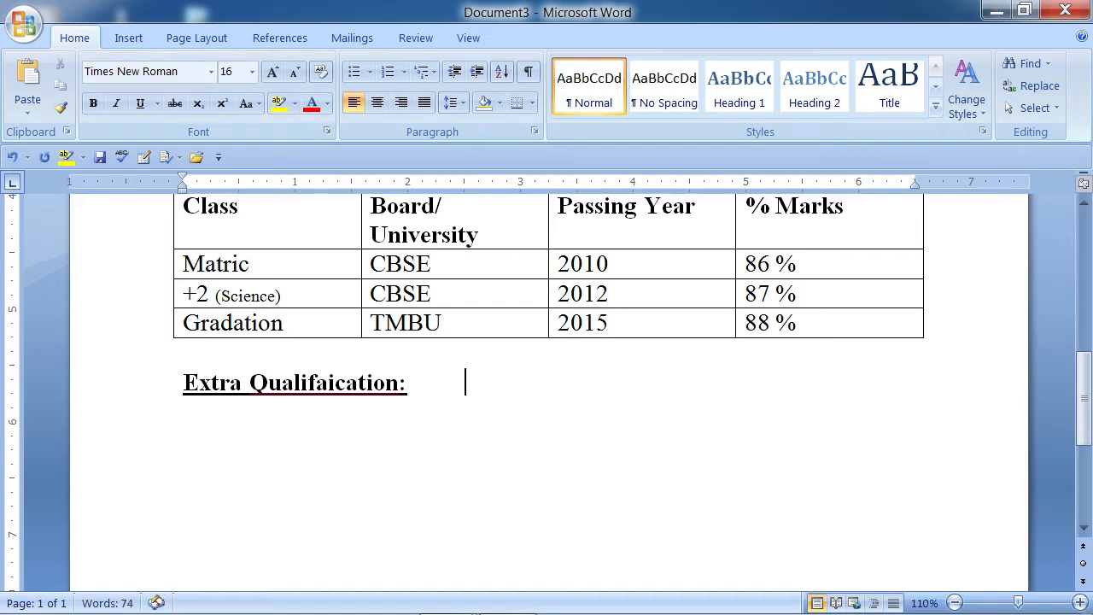
type("ADC")
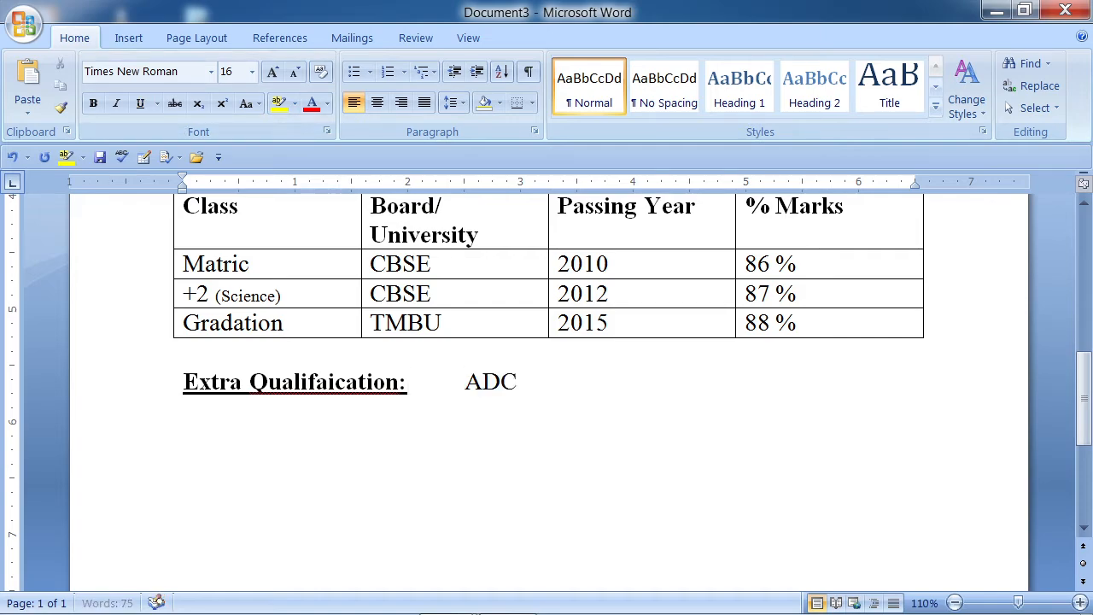
key("BackSpace")
key("BackSpace")
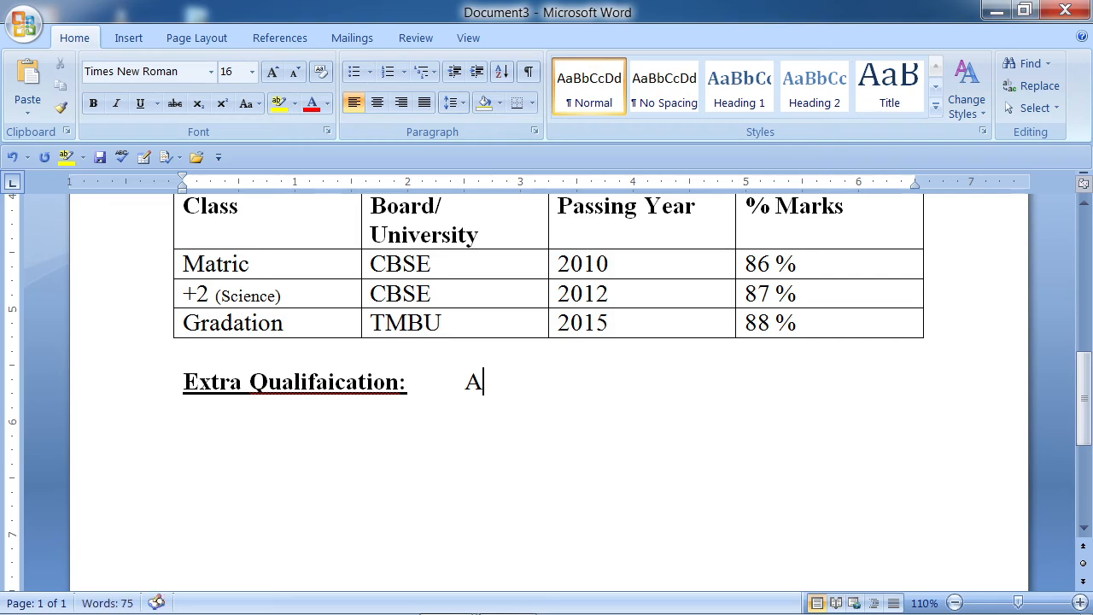
type("DCA")
key("Return")
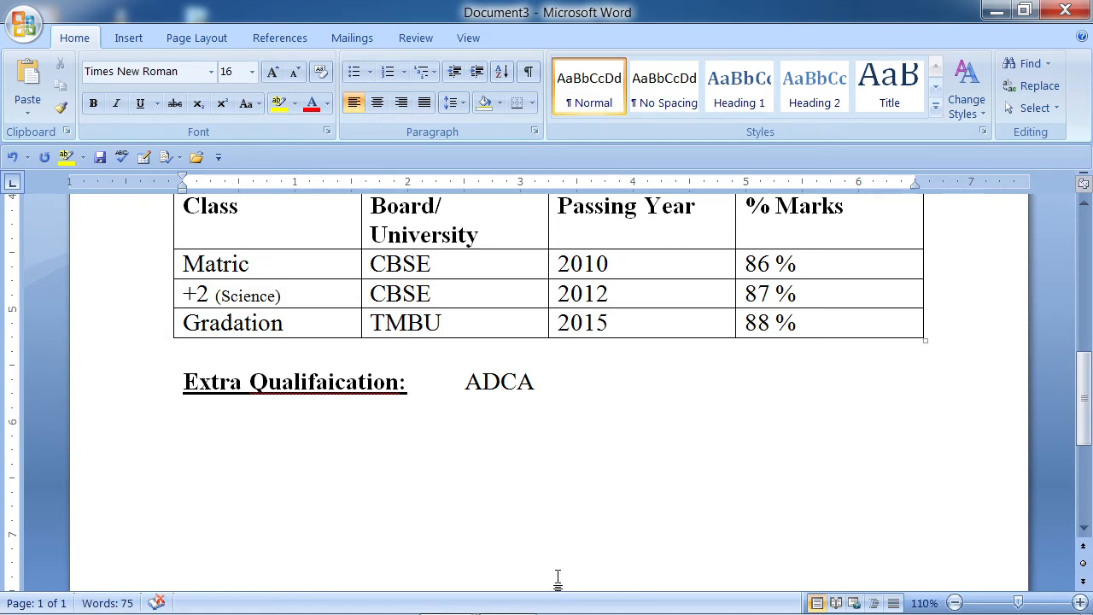
mouse_move(456, 596)
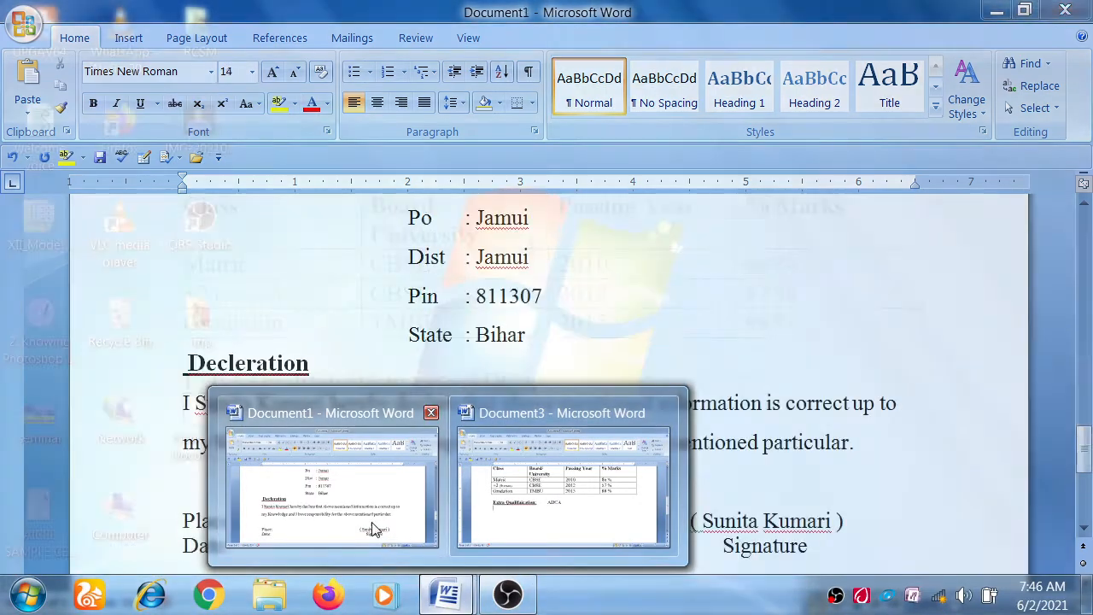
- In Document1, select the Key Attributes & Hobbies heading and its three bullets
left_click(367, 523)
scroll(281, 456, "up", 5)
scroll(281, 456, "up", 9)
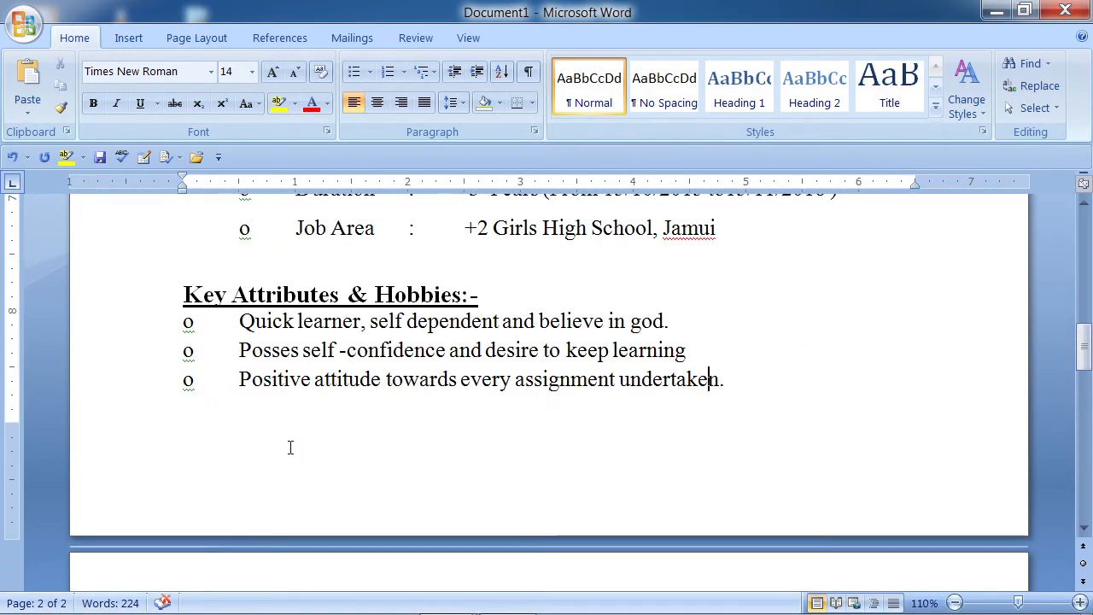
scroll(290, 444, "down", 3)
left_click_drag(182, 407, 740, 509)
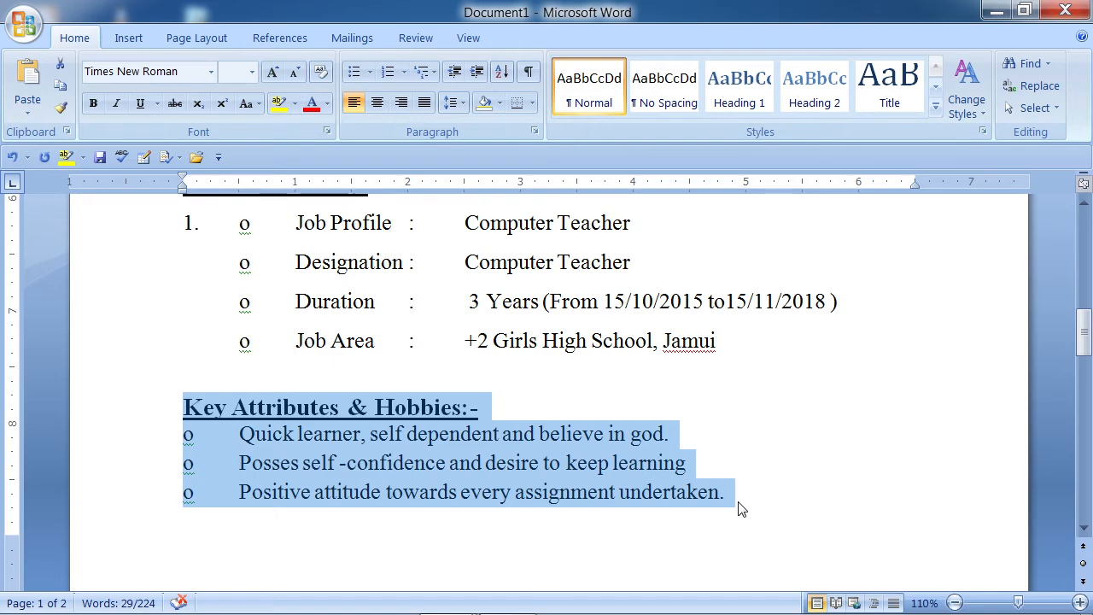
scroll(381, 527, "down", 3)
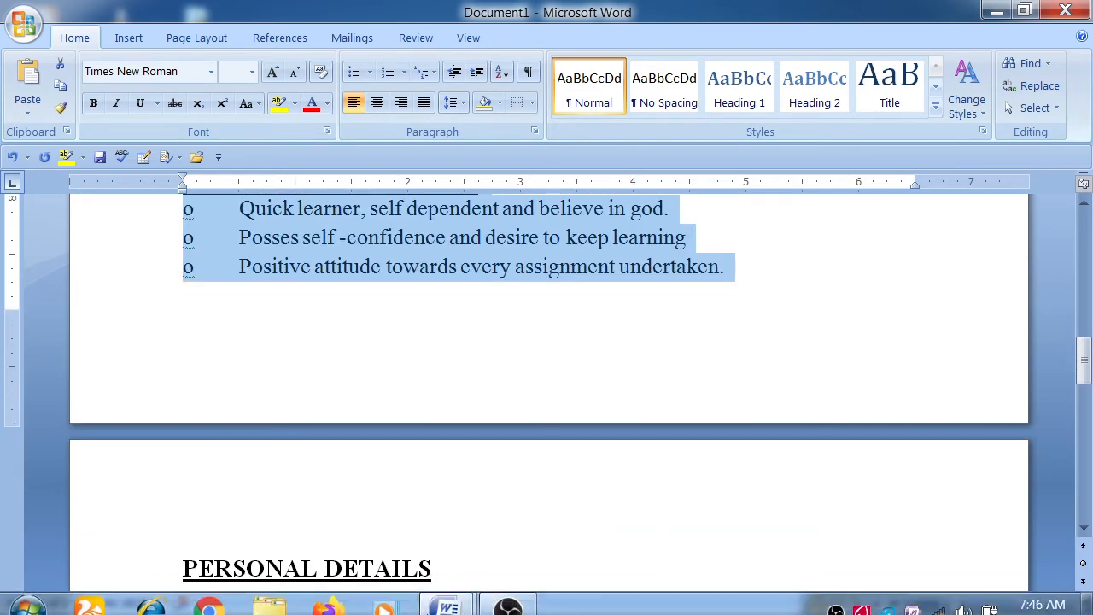
- Paste the section into Document3 below ADCA, with a blank line above its heading
left_click(448, 595)
left_click(514, 540)
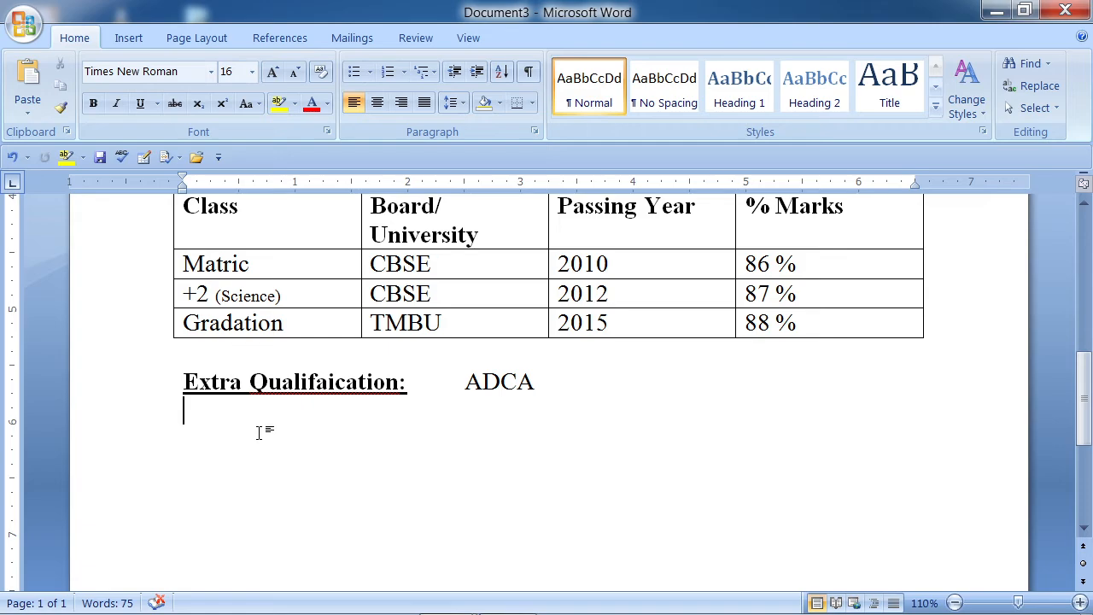
type("Key Attributes & Hobbies:- Quick learner, self dependent and believe in god. Posses self -confidence and desire to keep learning Positive attitude towards every assignment undertaken.")
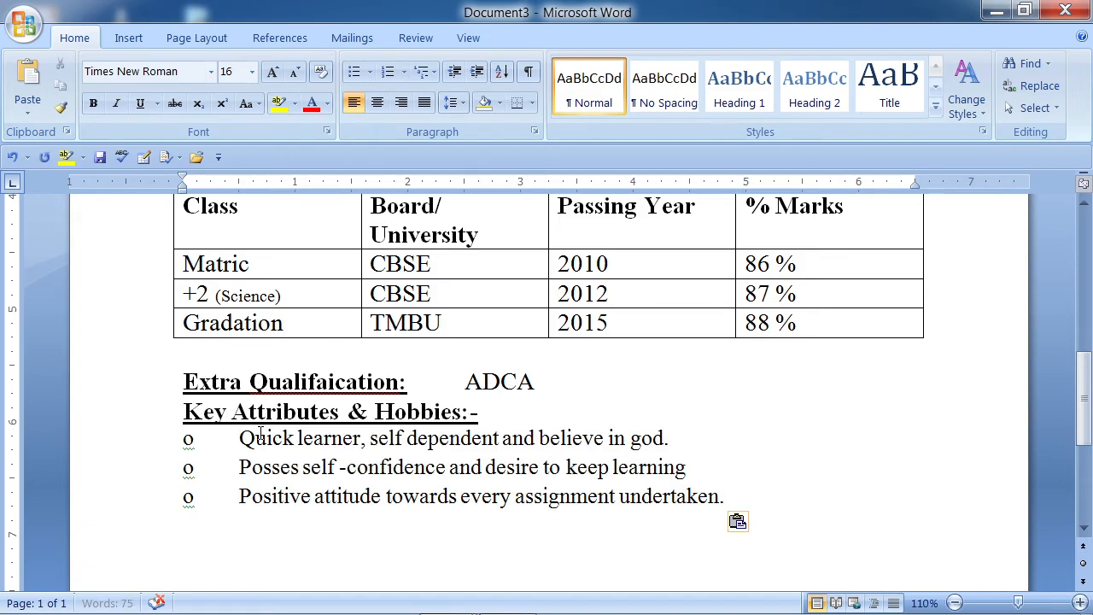
left_click(184, 413)
key("Return")
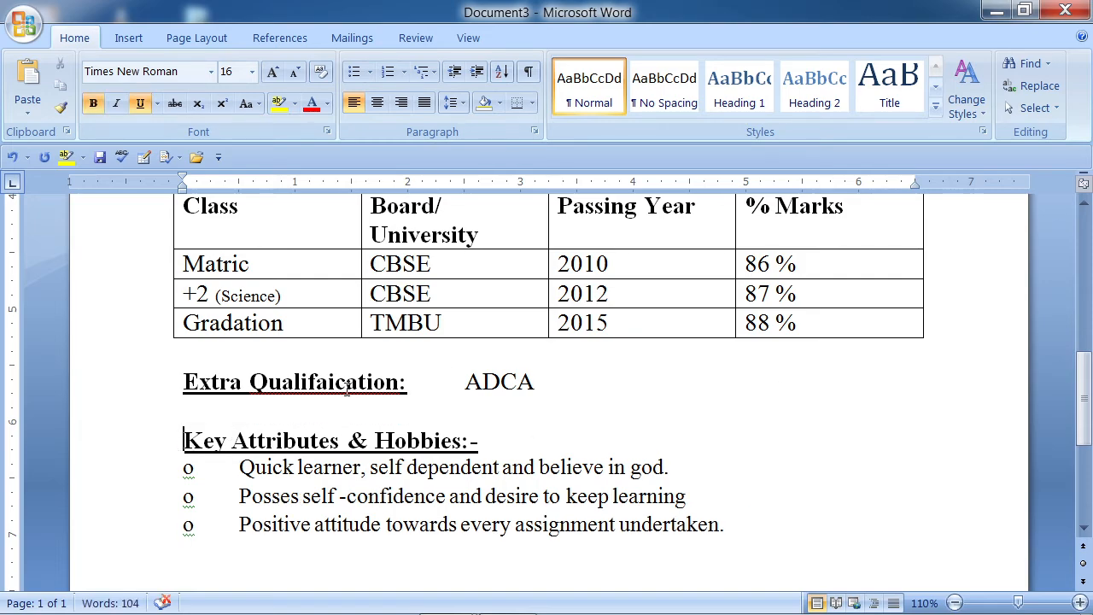
scroll(347, 386, "down", 2)
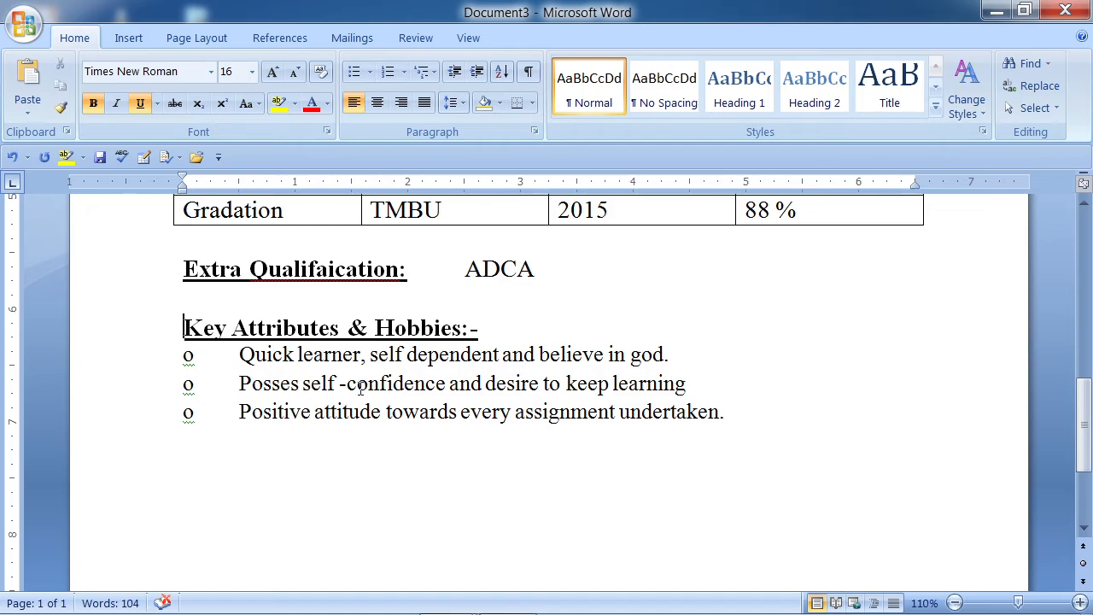
left_click(734, 414)
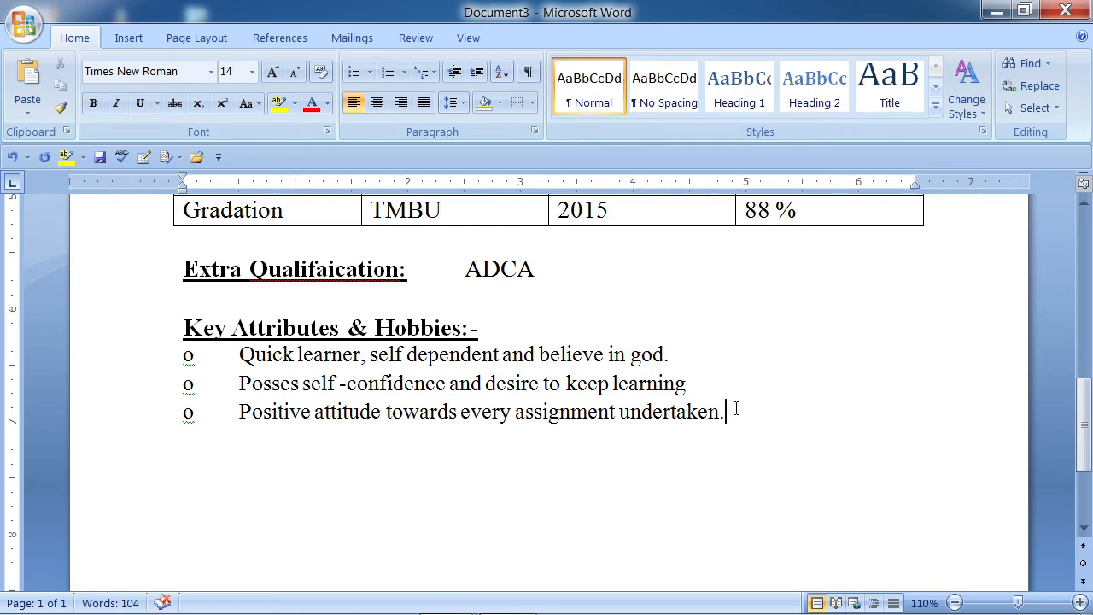
- Add a Personal Details heading formatted like the Key Attributes heading
key("Return")
type("Personal ")
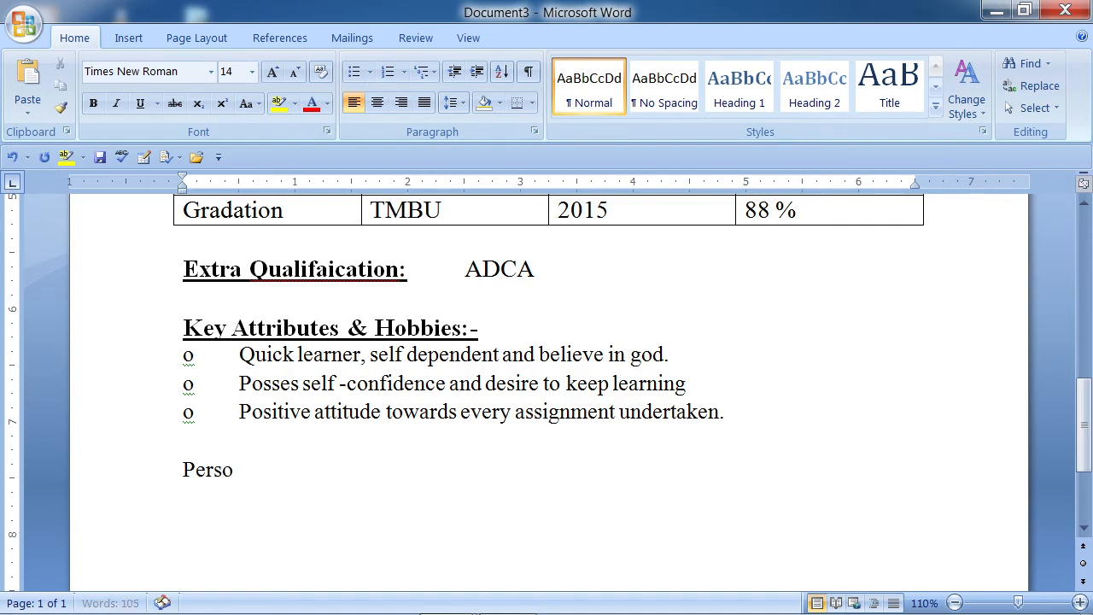
type("Details")
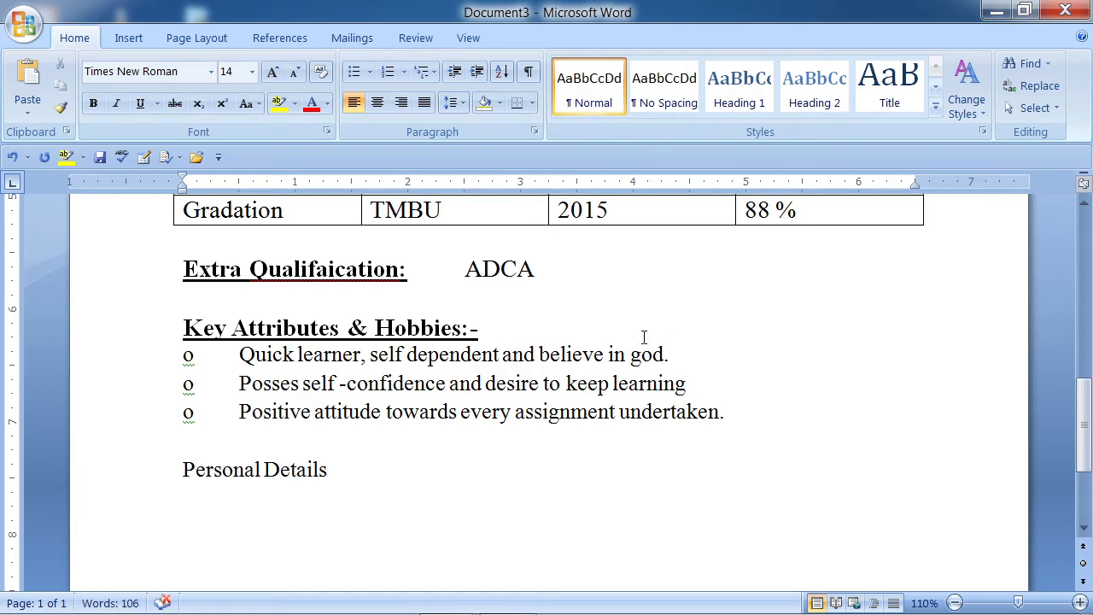
left_click_drag(327, 474, 161, 480)
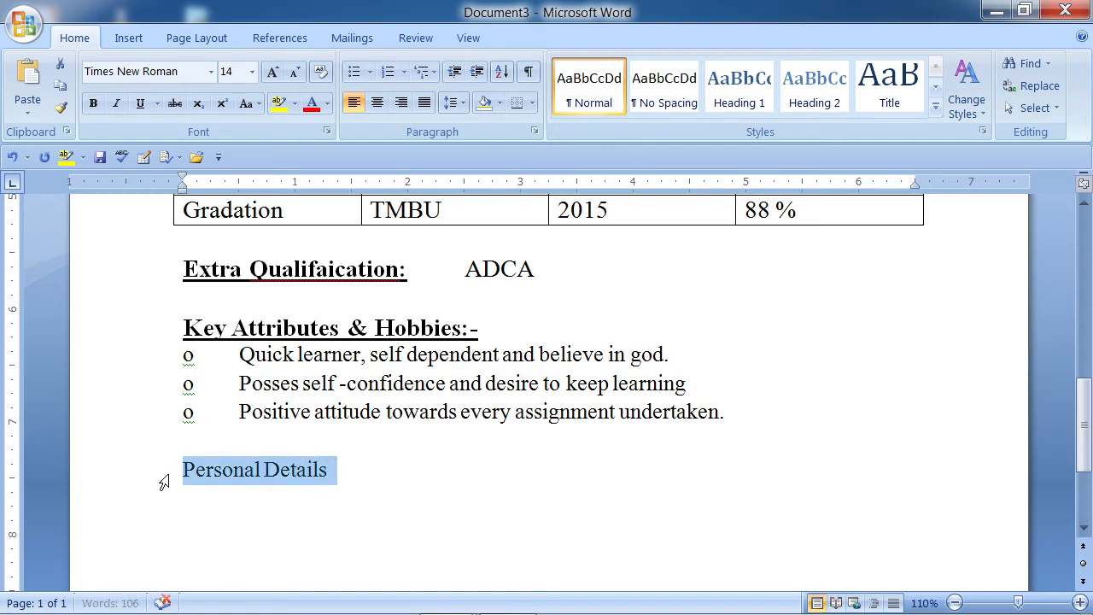
double_click(407, 327)
mouse_move(492, 327)
left_mouse_down()
mouse_move(183, 327)
mouse_move(204, 327)
left_mouse_up()
left_click(60, 107)
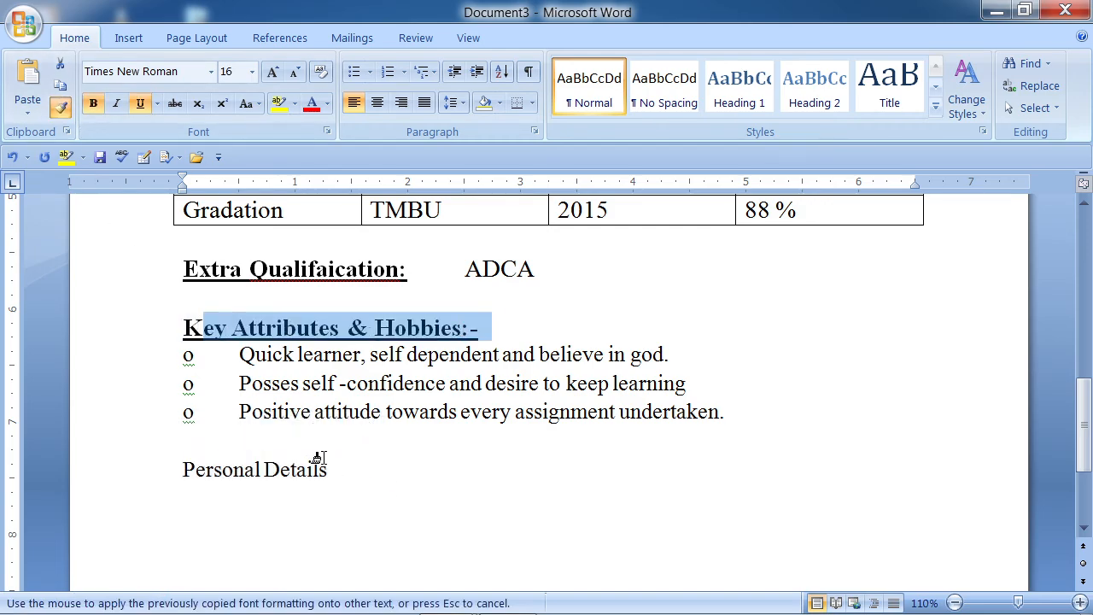
left_click_drag(329, 470, 156, 470)
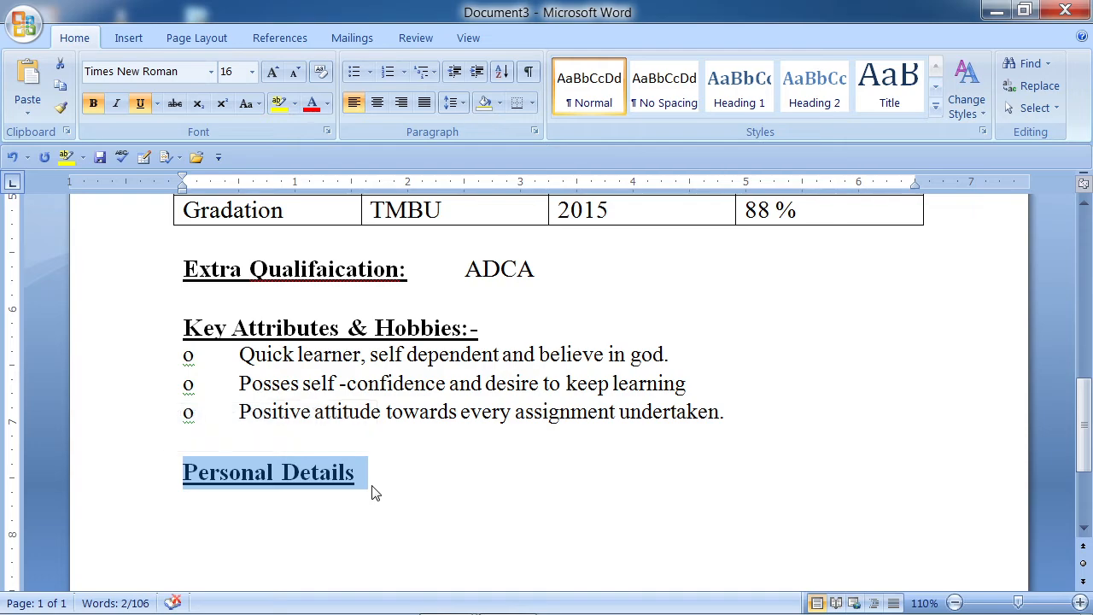
left_click(375, 485)
key("Return")
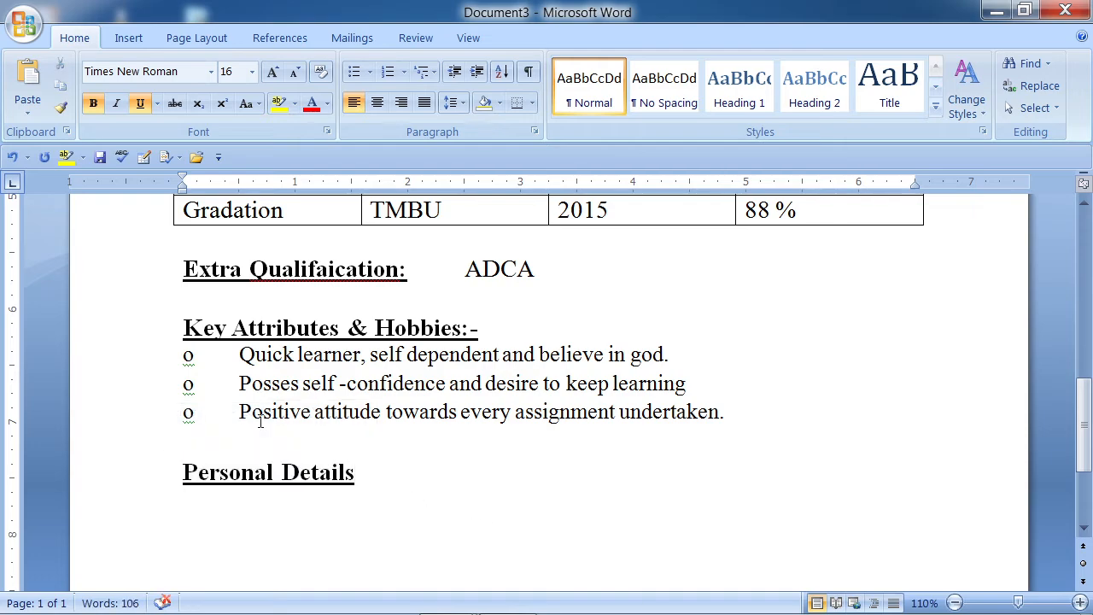
- Add a non-bold, tab-aligned row 'Name : XXXXXXXXXXXXXX'
left_click(93, 103)
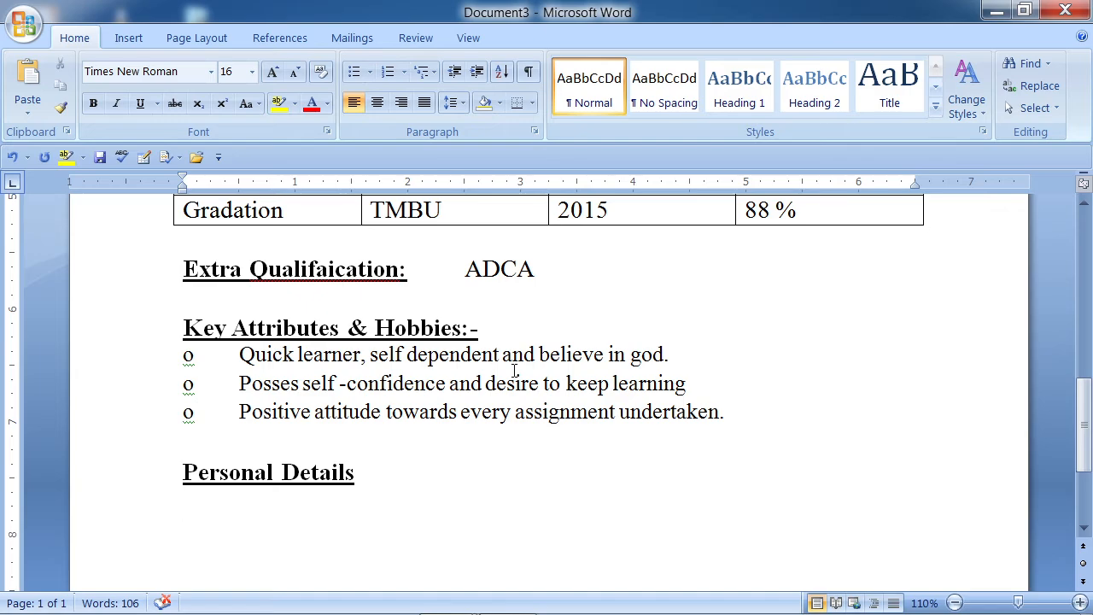
key("Tab")
key("Tab")
type("Name")
key("Tab")
key("Tab")
type(":")
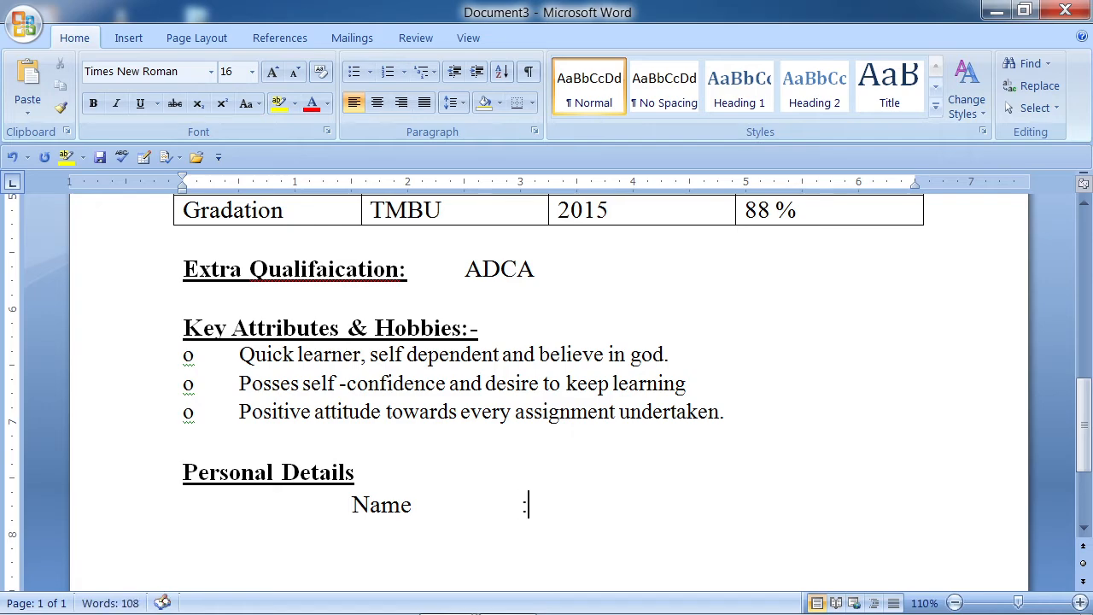
key("Tab")
type("XXXXXXXXXXXXXX")
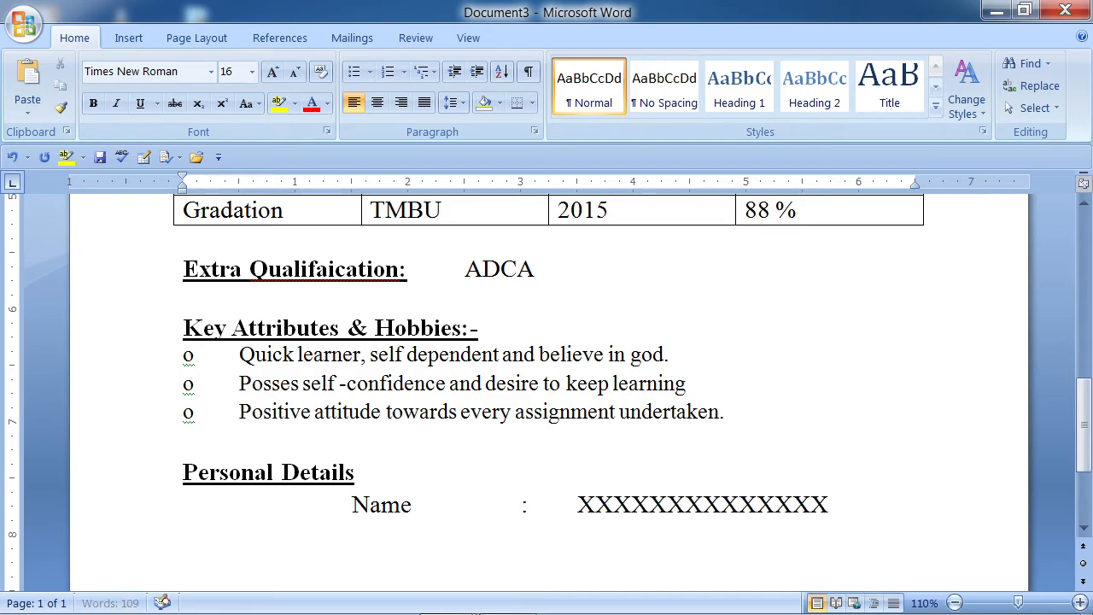
key("shift+Left")
key("shift+Left")
key("shift+Left")
key("shift+Left")
key("shift+Left")
key("shift+Left")
key("shift+Left")
key("shift+Left")
key("shift+Left")
key("shift+Left")
key("shift+Left")
key("shift+Left")
key("shift+Left")
key("shift+Left")
key("shift+Left")
key("shift+Left")
key("shift+Left")
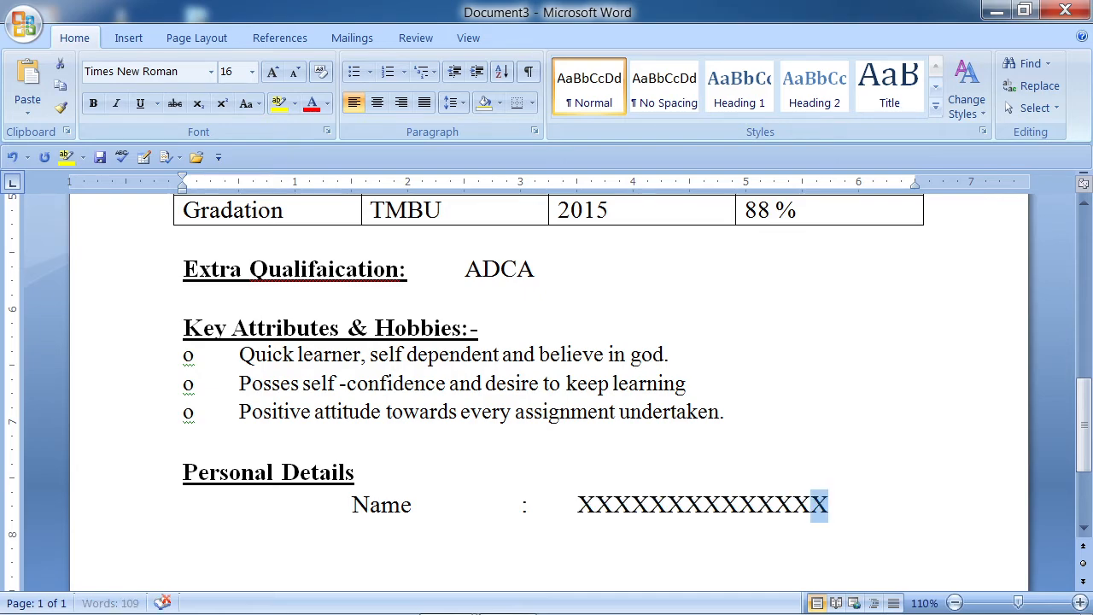
key("shift+Right")
key("ctrl+c")
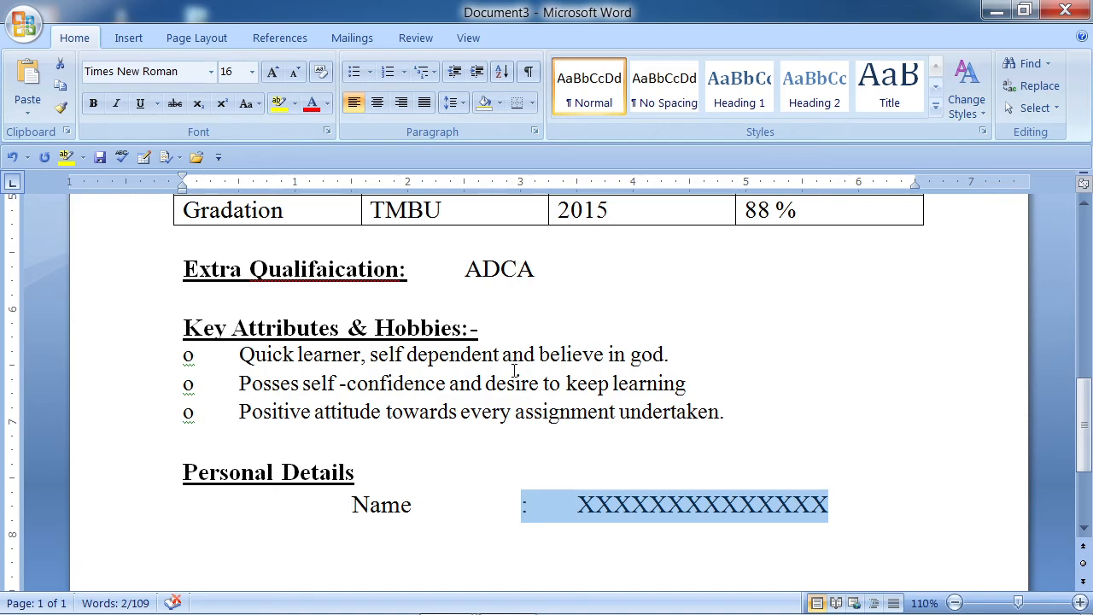
key("End")
- Add a Father's Name row aligned with Name, with the same colon and XXX placeholder
key("Return")
key("Tab")
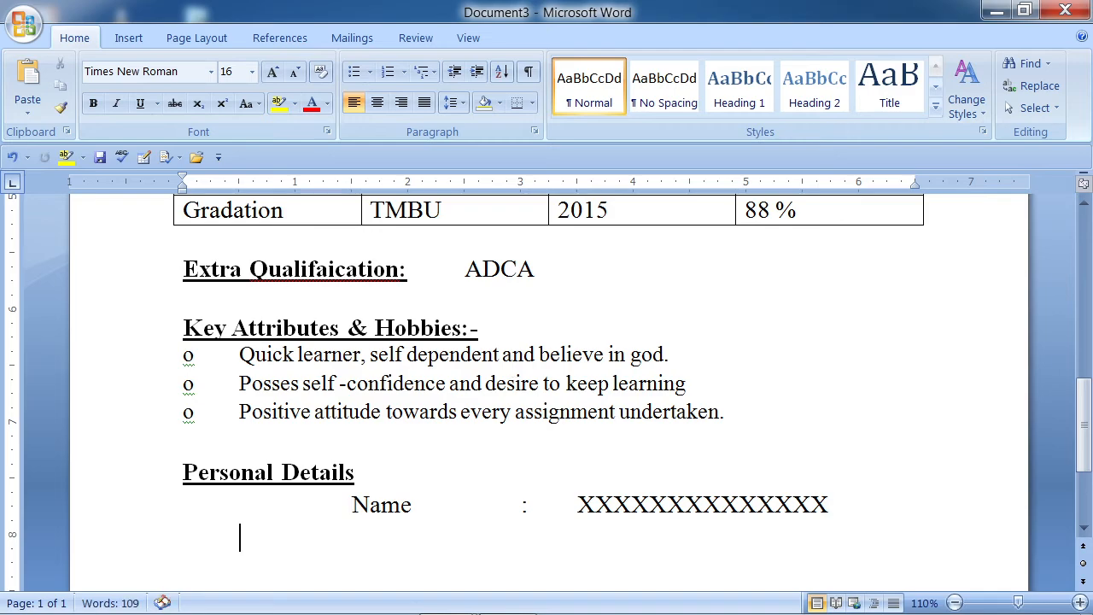
key("Tab")
type("Fathers")
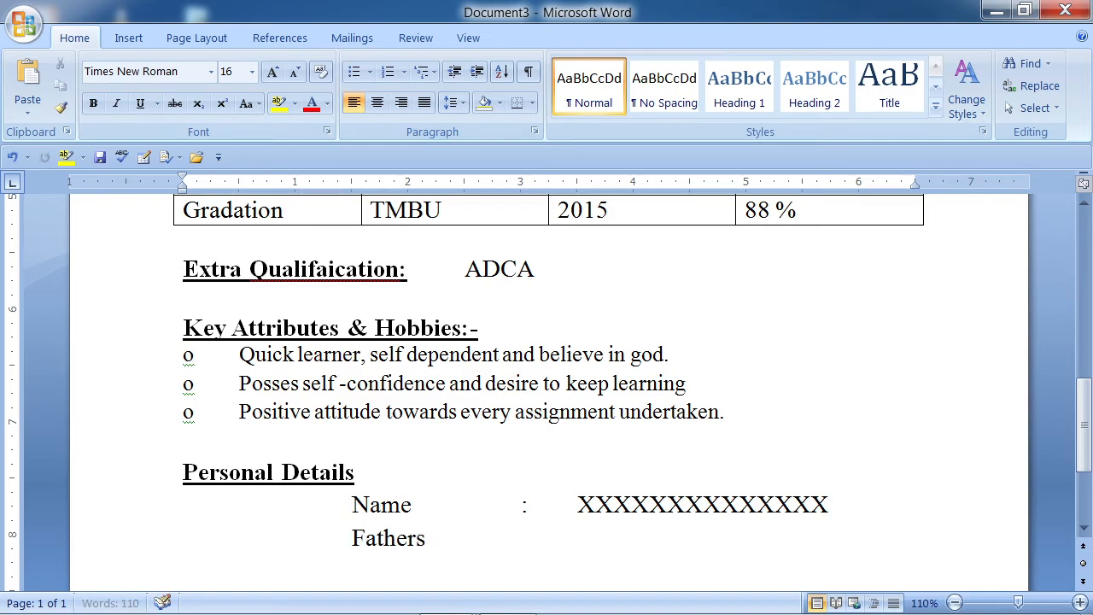
type(",")
key("BackSpace")
key("BackSpace")
type("'s")
type(" Name")
key("Tab")
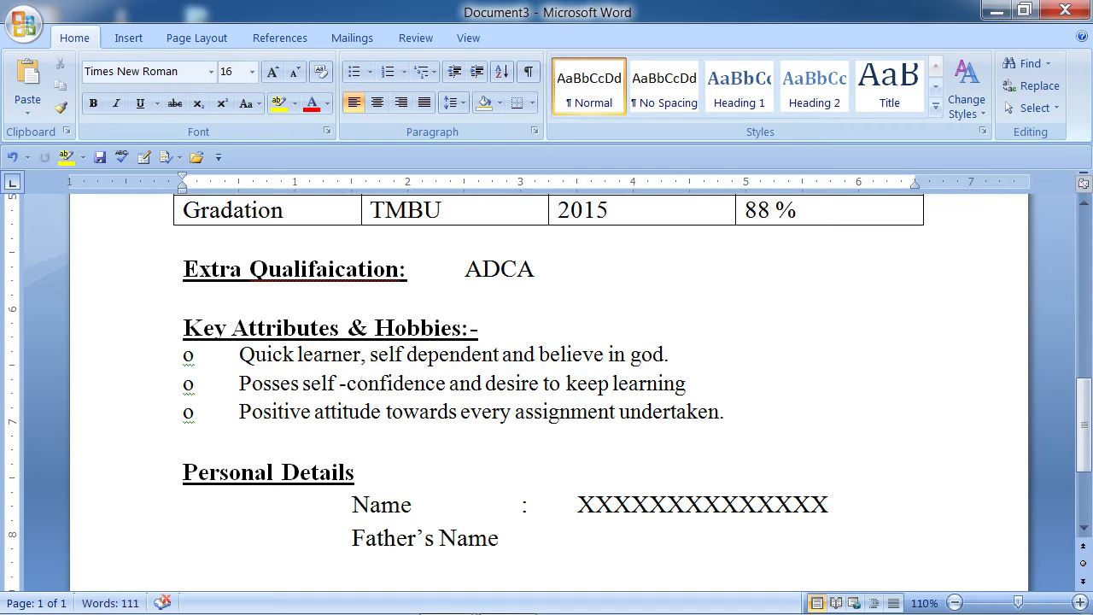
key("ctrl+v")
- Add a Mother's Name row with the aligned colon and XXX placeholder
key("Return")
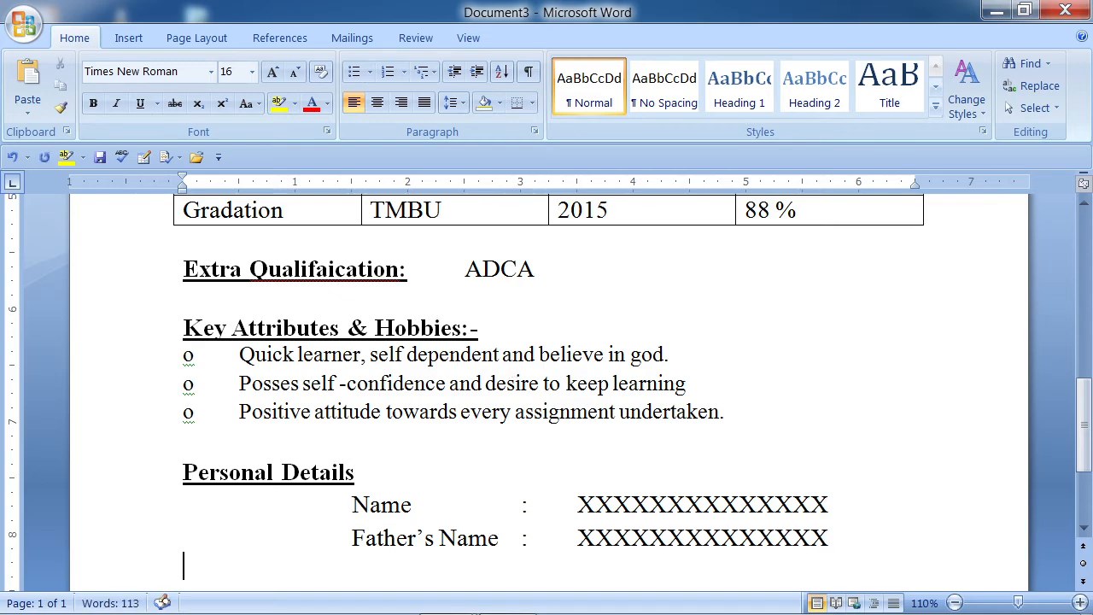
key("Tab")
key("Tab")
key("Tab")
type("Mother")
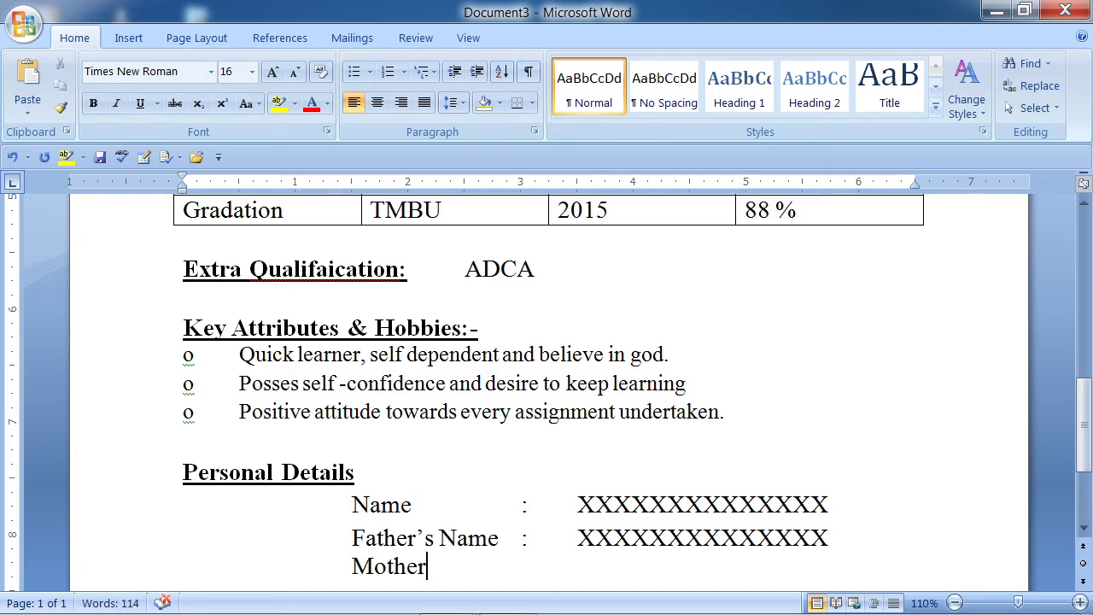
type("'s Naqme")
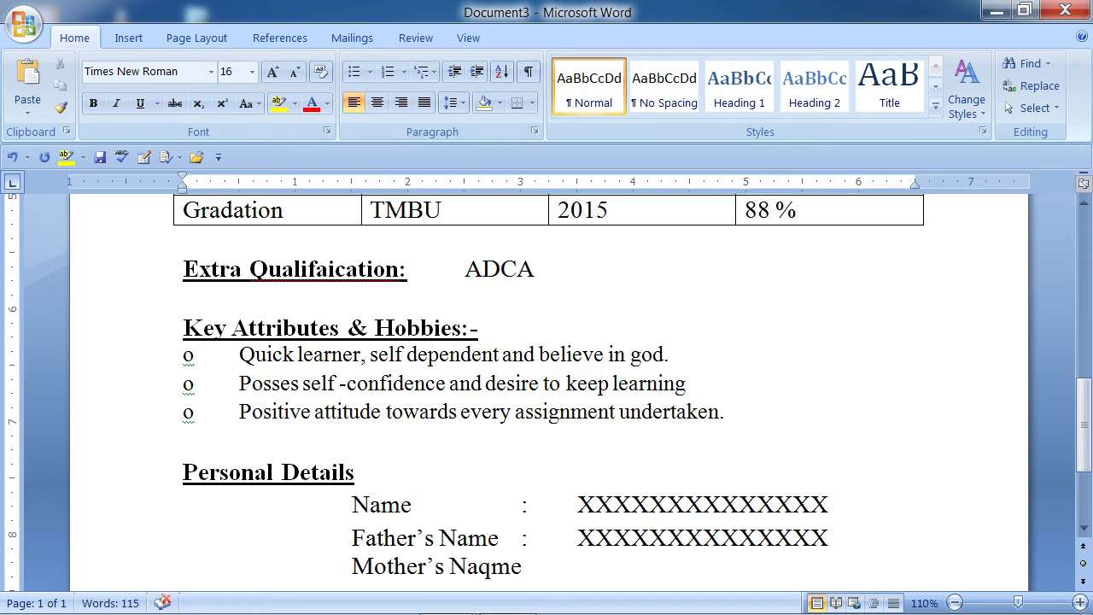
key("BackSpace")
key("BackSpace")
key("BackSpace")
type("me")
key("Tab")
type(":")
key("Tab")
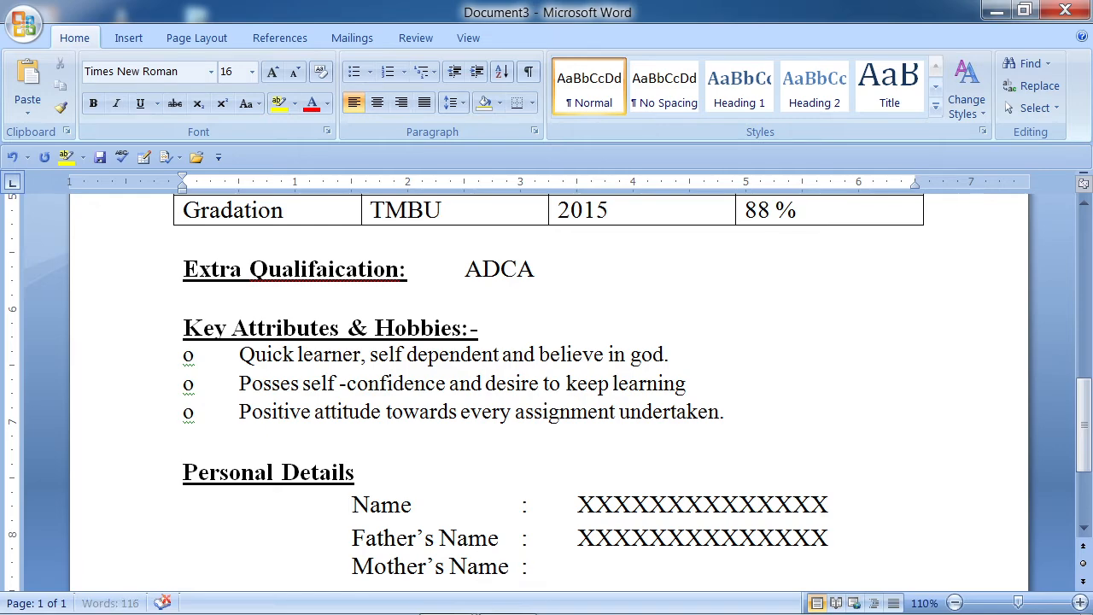
key("ctrl+v")
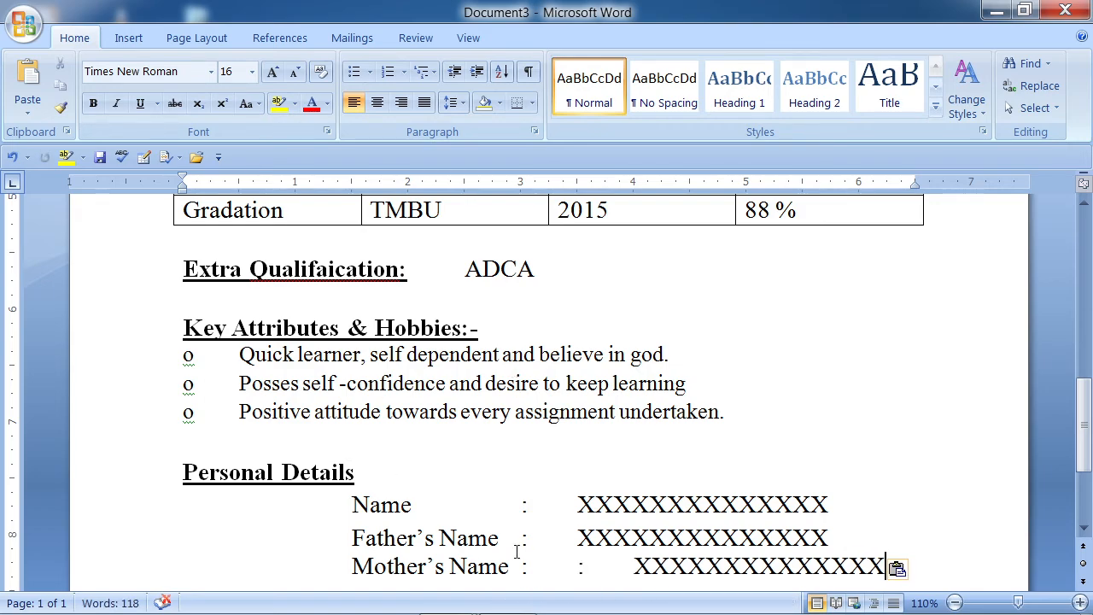
key("Delete")
key("Delete")
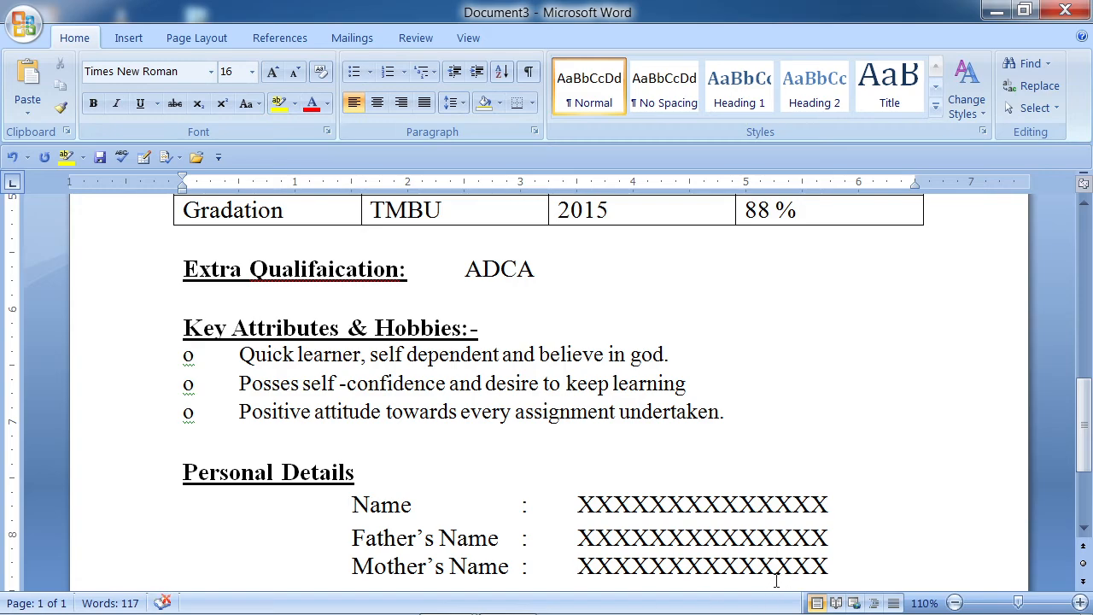
key("Return")
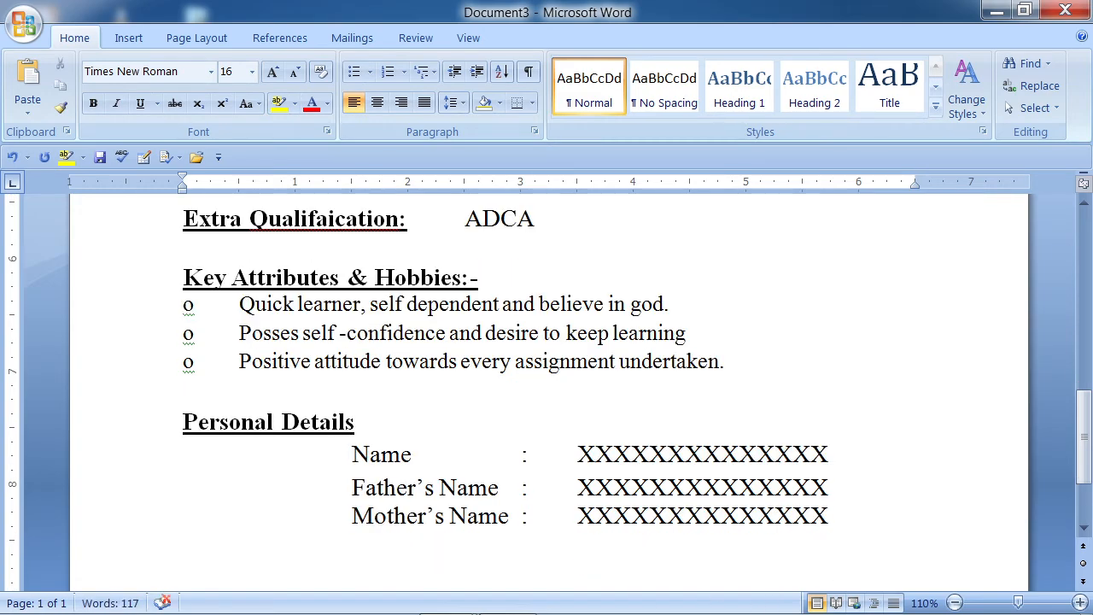
- Add an aligned row 'Date of Birth : xx /xx/ xxxx'
type("Date of B")
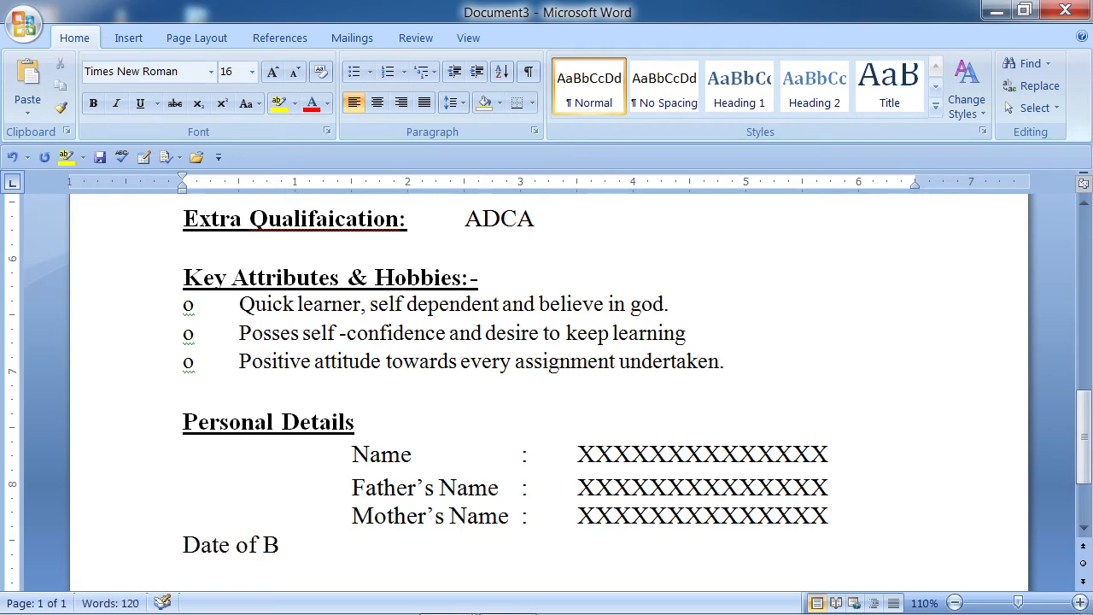
type("irth")
key("Home")
key("Tab")
key("Tab")
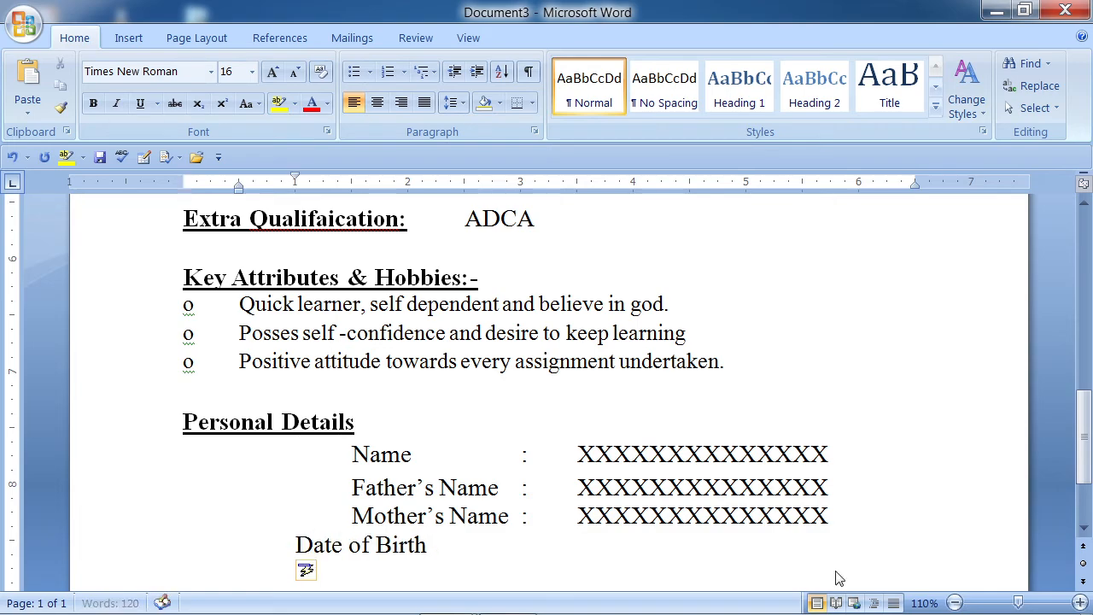
key("Tab")
key("Right")
key("Right")
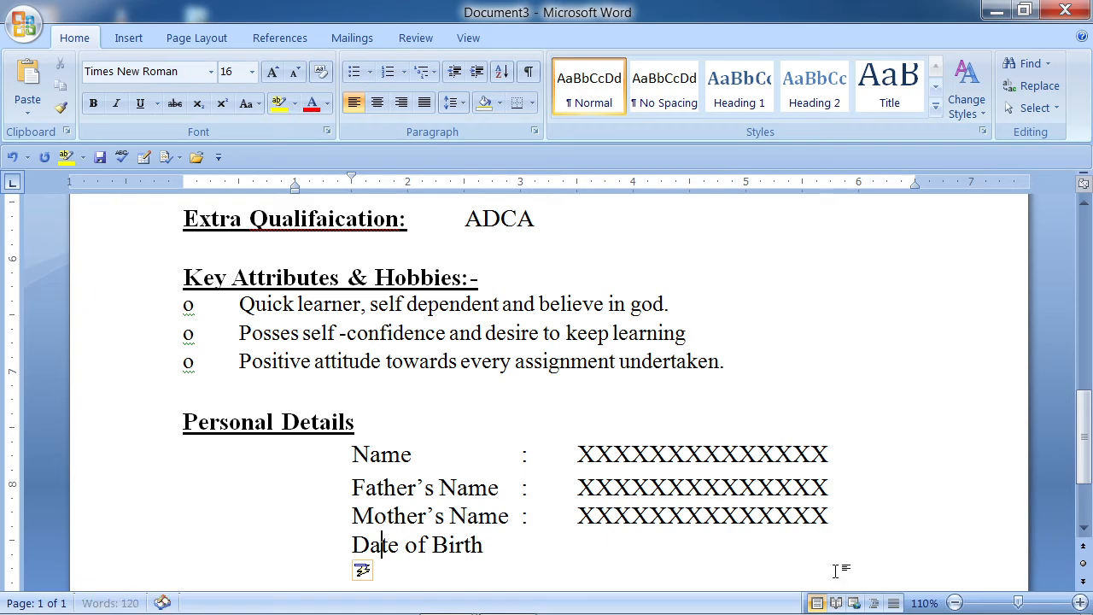
key("Right")
key("Right")
key("Right")
key("Right")
key("Right")
key("Right")
key("Right")
key("Right")
key("Right")
key("Right")
key("Right")
key("Tab")
type(":")
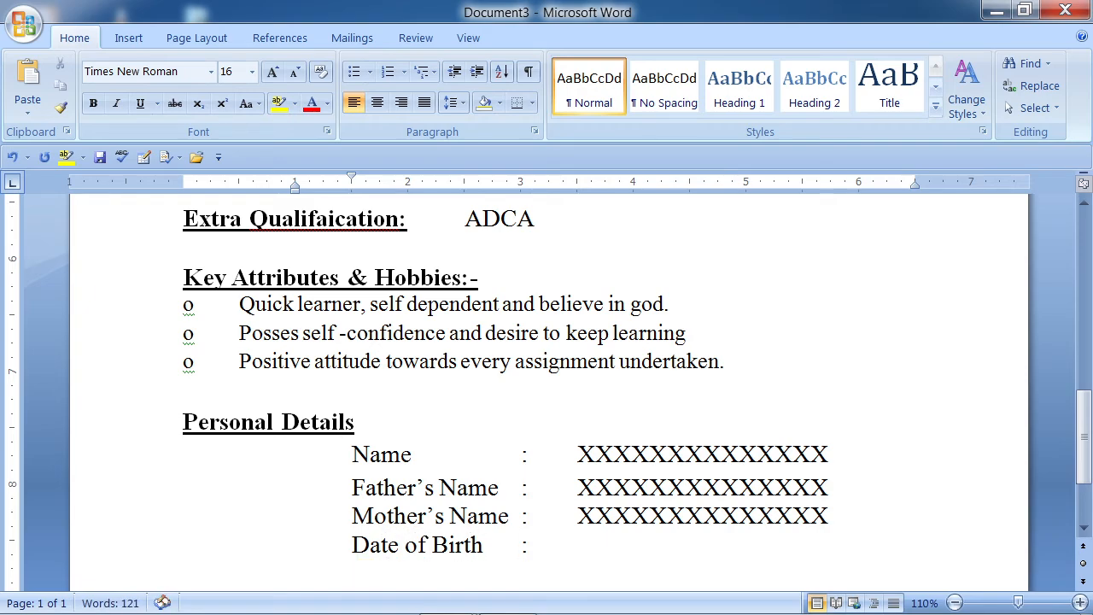
key("Tab")
type("xx /xxx")
key("BackSpace")
type("/ ")
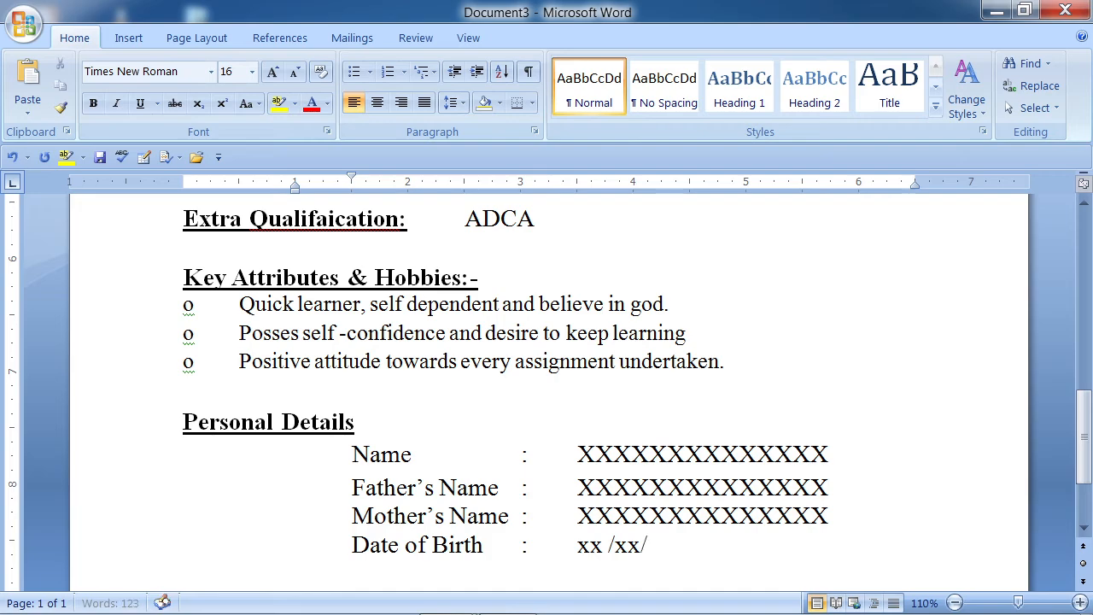
type("xxxx")
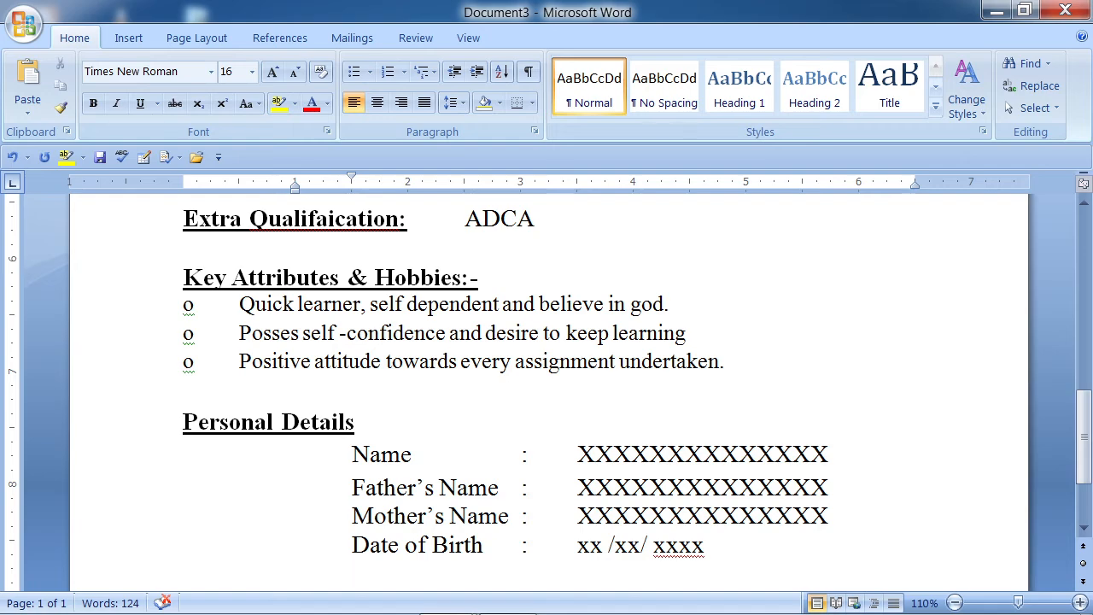
- Add an aligned row 'Gender : Mail/ Femail'
type("Gender")
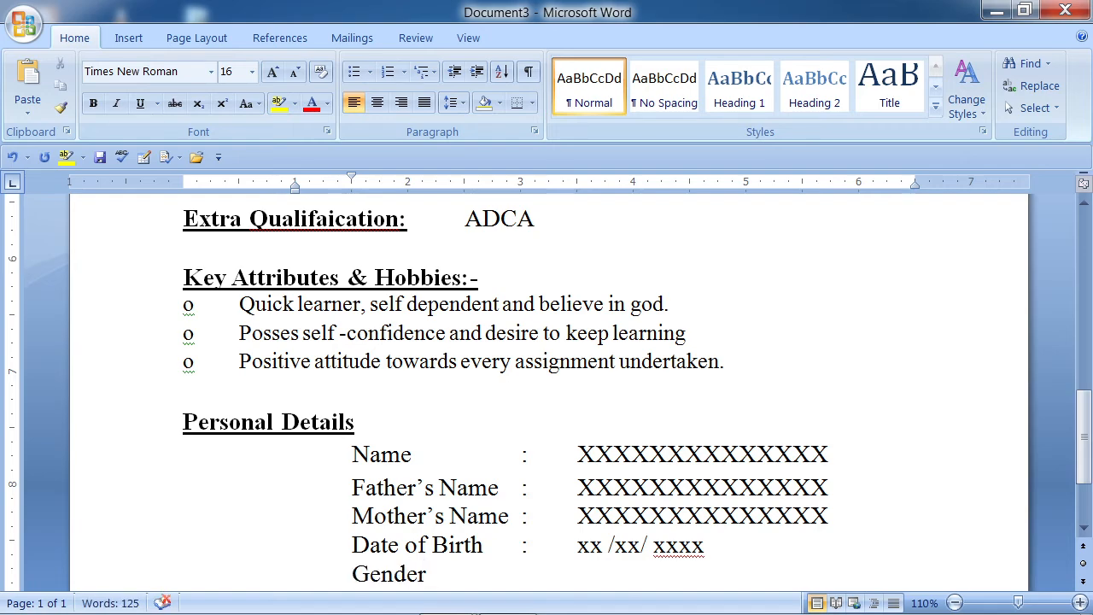
key("Tab")
type(":")
key("Tab")
type("Mail")
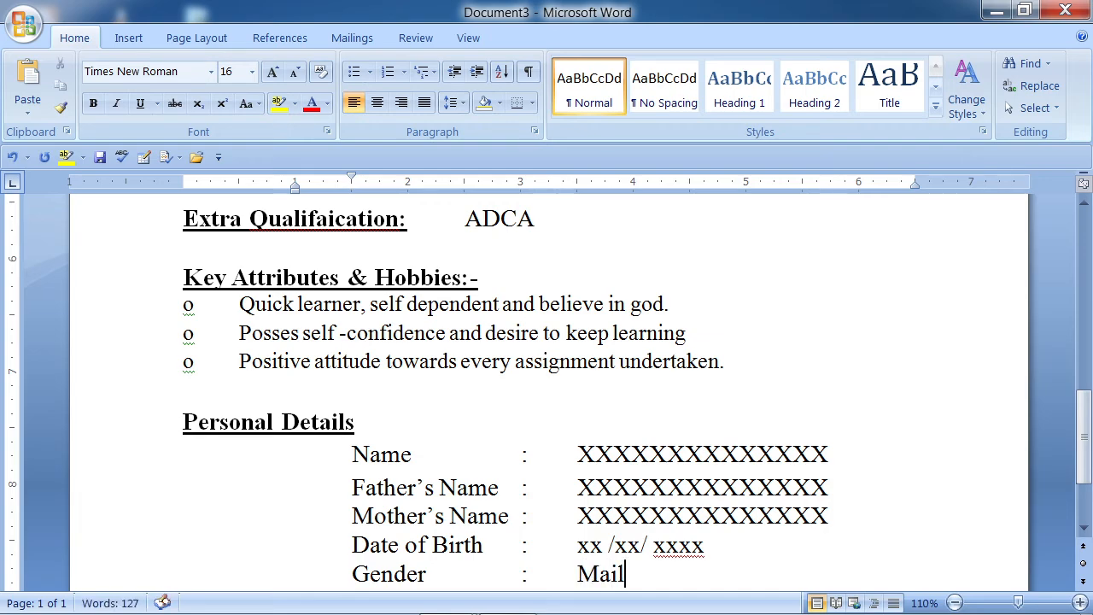
type("/ Femail")
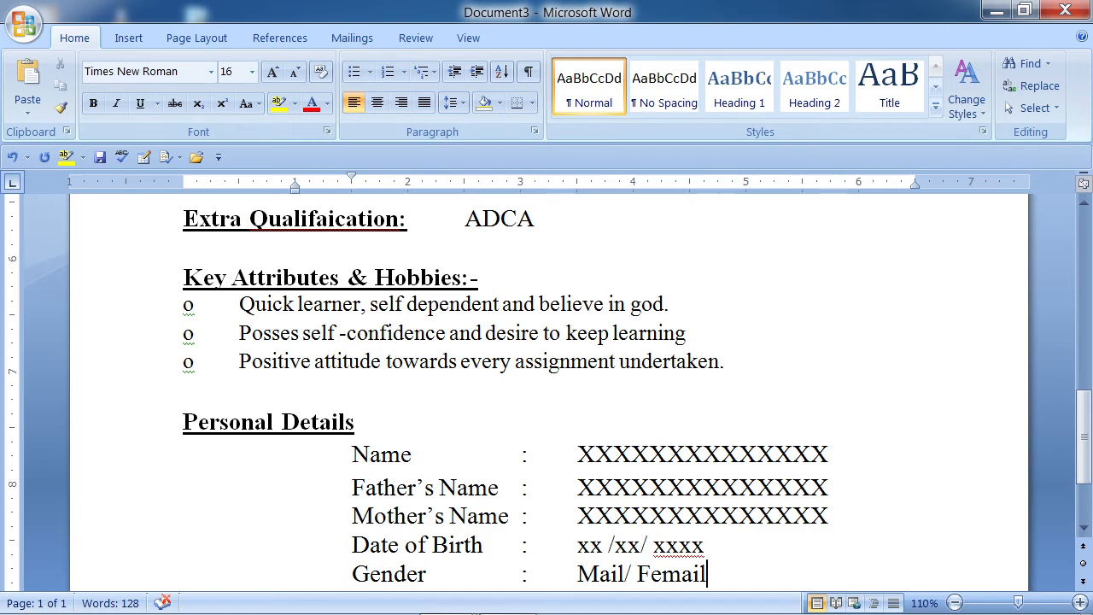
key("Left")
key("Left")
key("Left")
key("Left")
key("Left")
key("Left")
- Correct Femail to Female and delete 'Mail/' so Gender reads Female
right_click(685, 574)
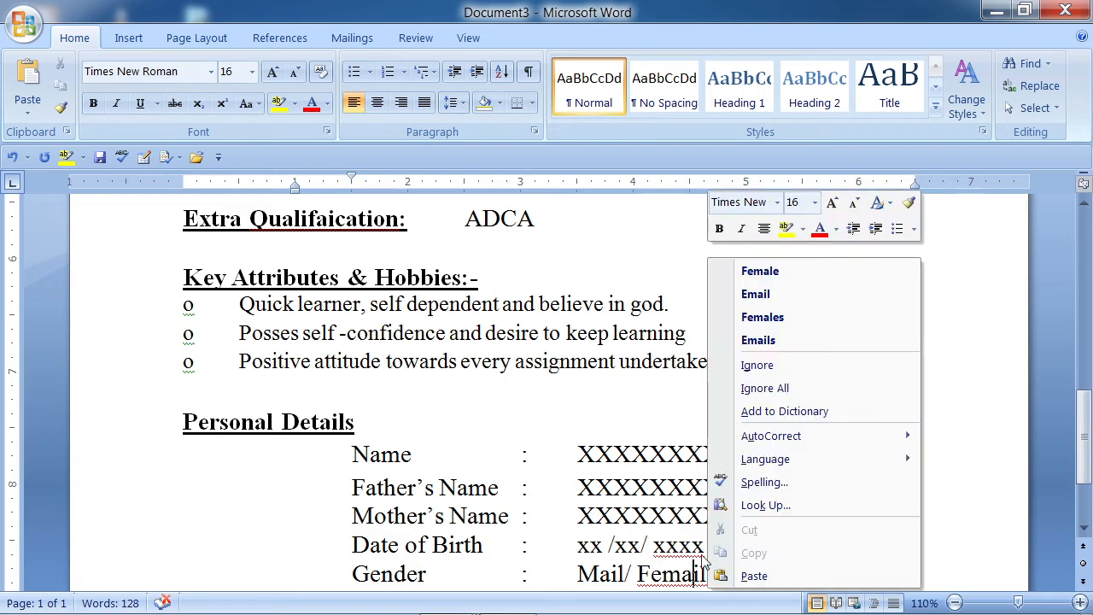
left_click(758, 267)
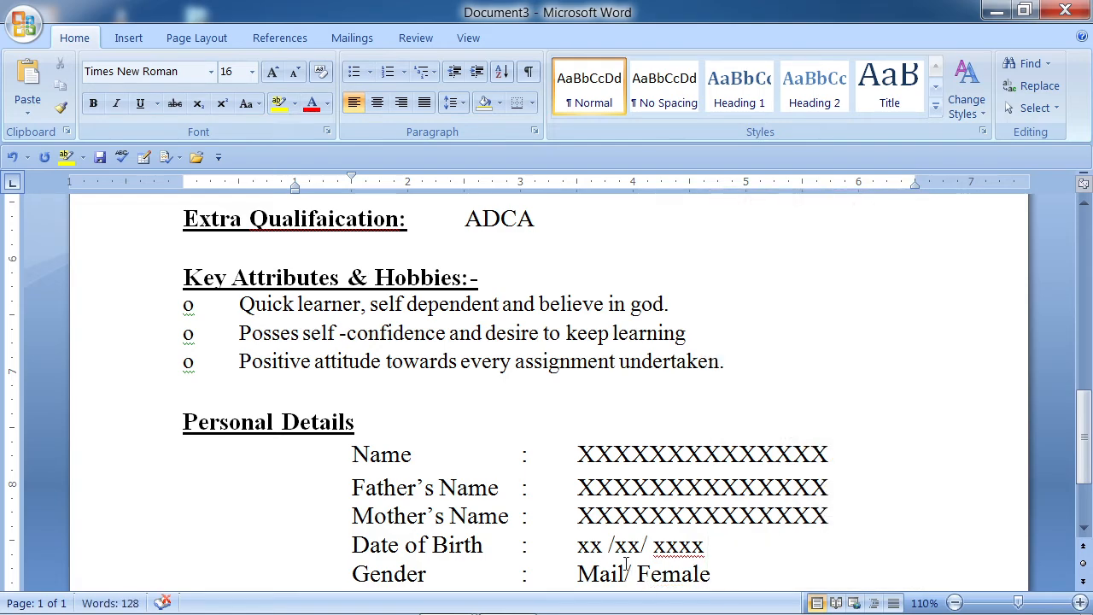
left_click_drag(577, 574, 639, 574)
left_click(578, 574)
left_click_drag(637, 573, 620, 574)
key("Delete")
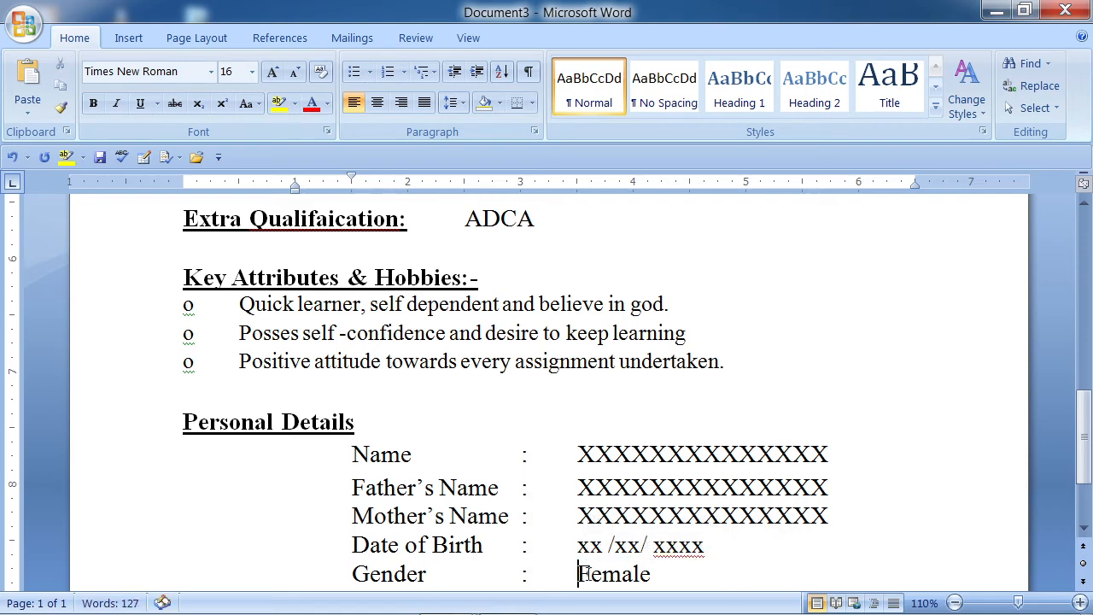
- Add rows 'Nationality : Indian' and 'Language Known: Hindi/ English' on page 2
scroll(581, 555, "down", 2)
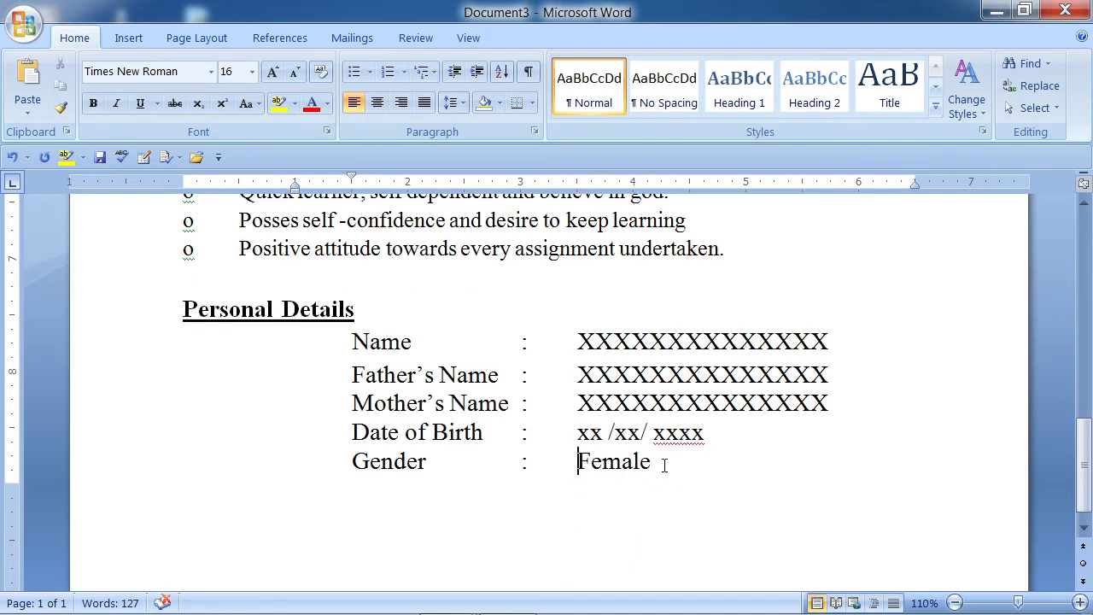
scroll(663, 463, "down", 3)
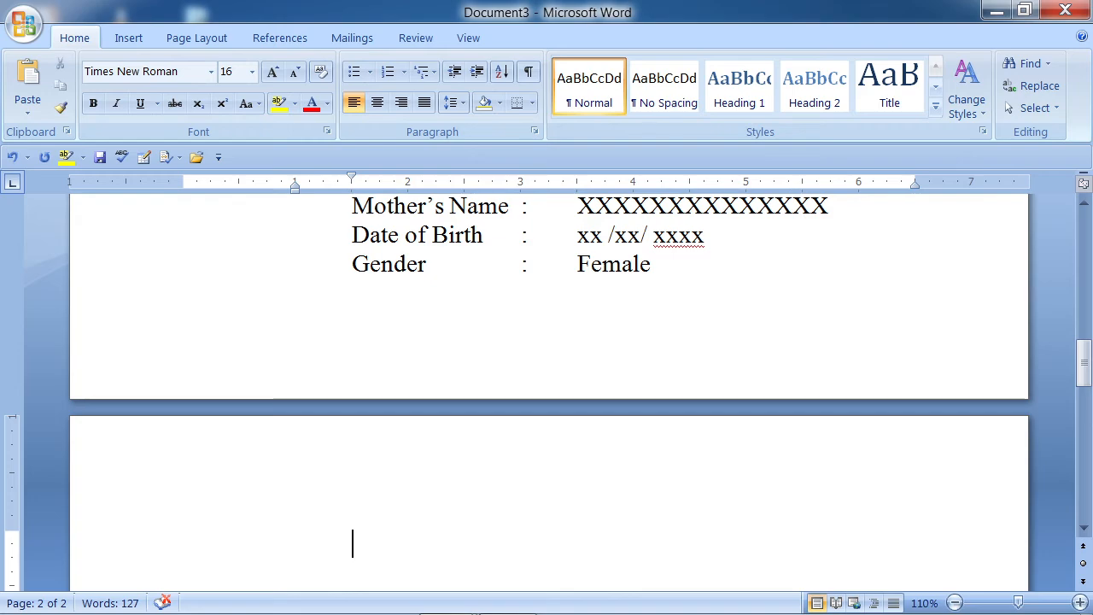
type("Nationality")
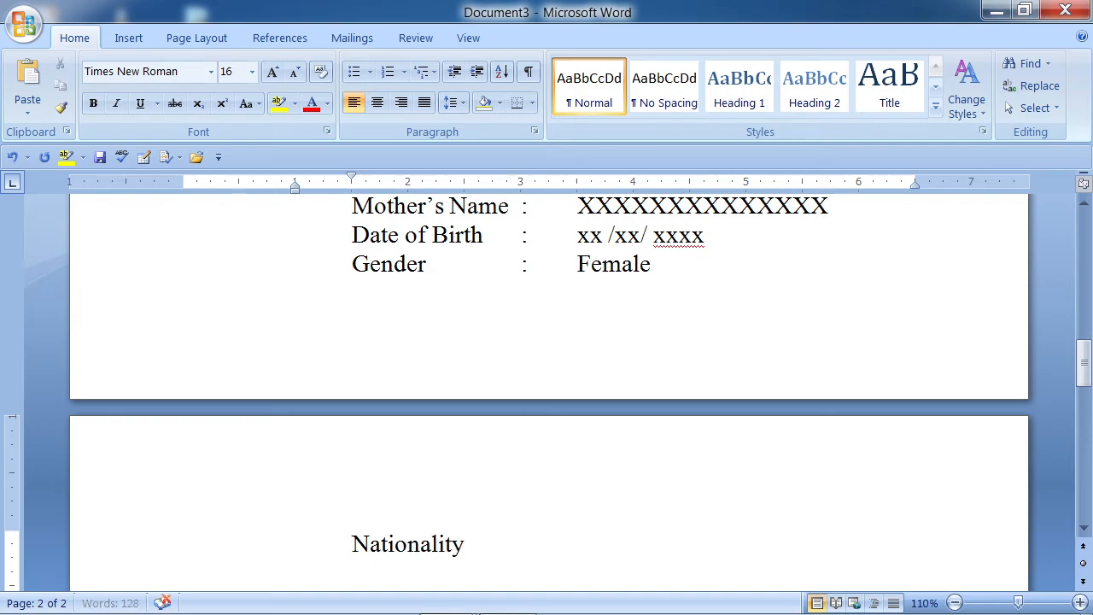
key("Tab")
type(":")
key("Tab")
type("Indian")
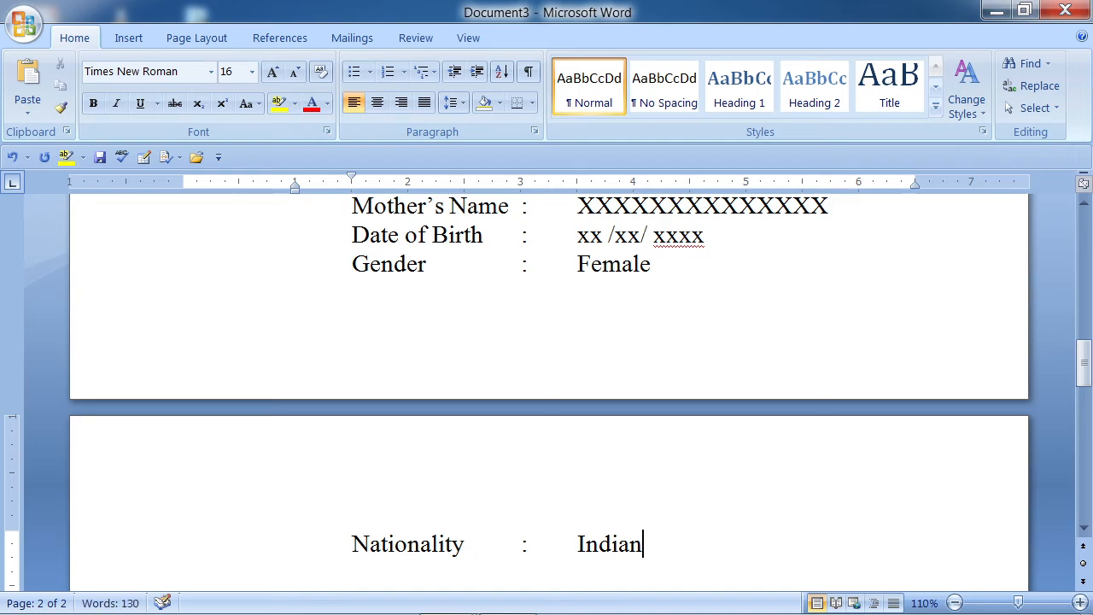
key("Return")
type("Lan")
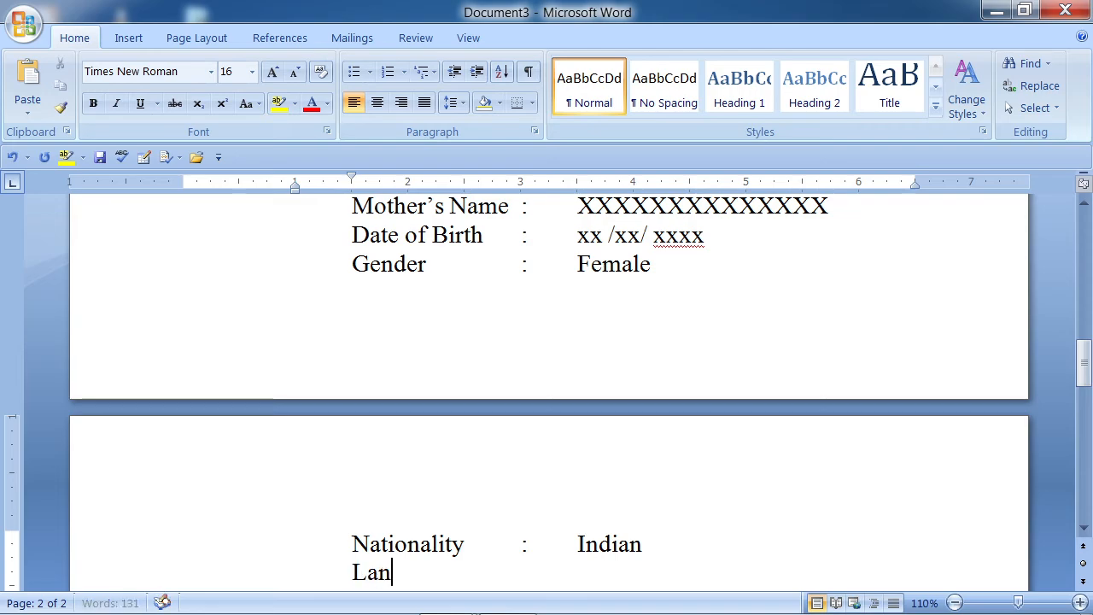
type("gua")
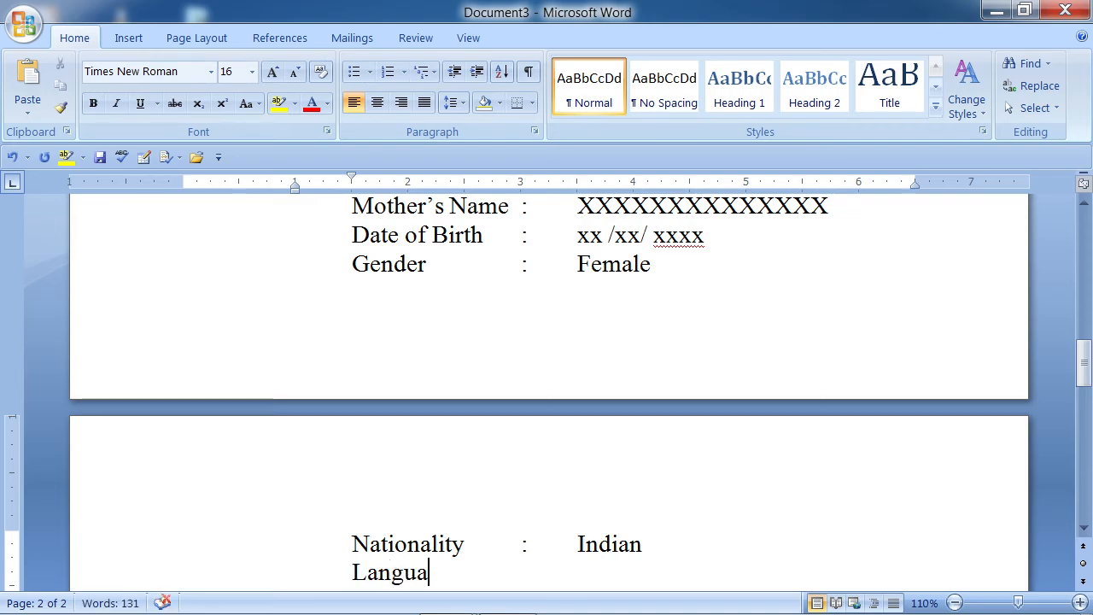
type("ge K")
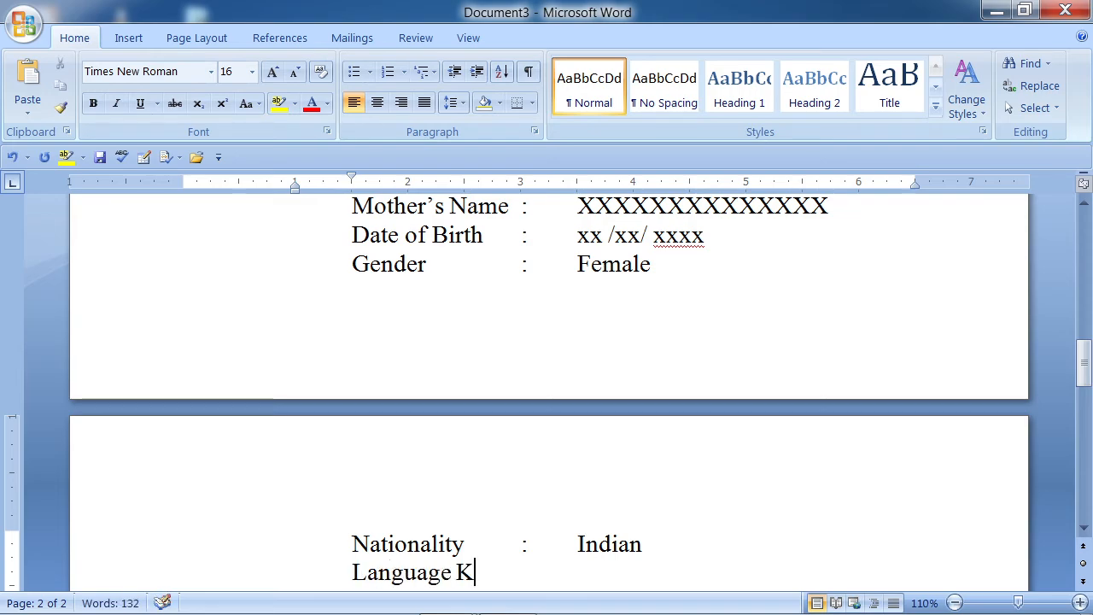
type("nown")
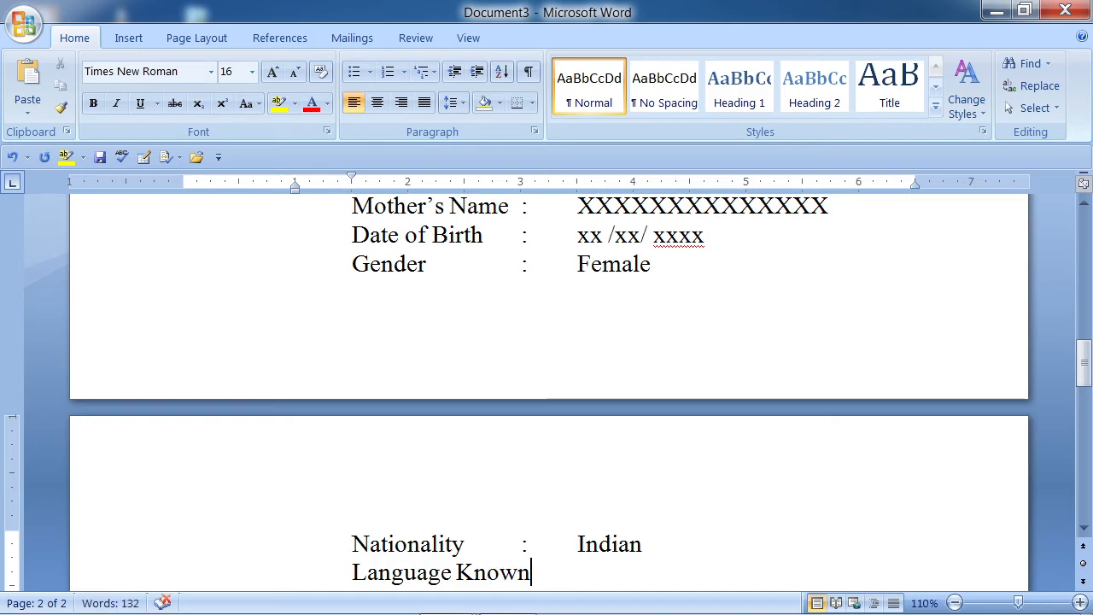
type(":")
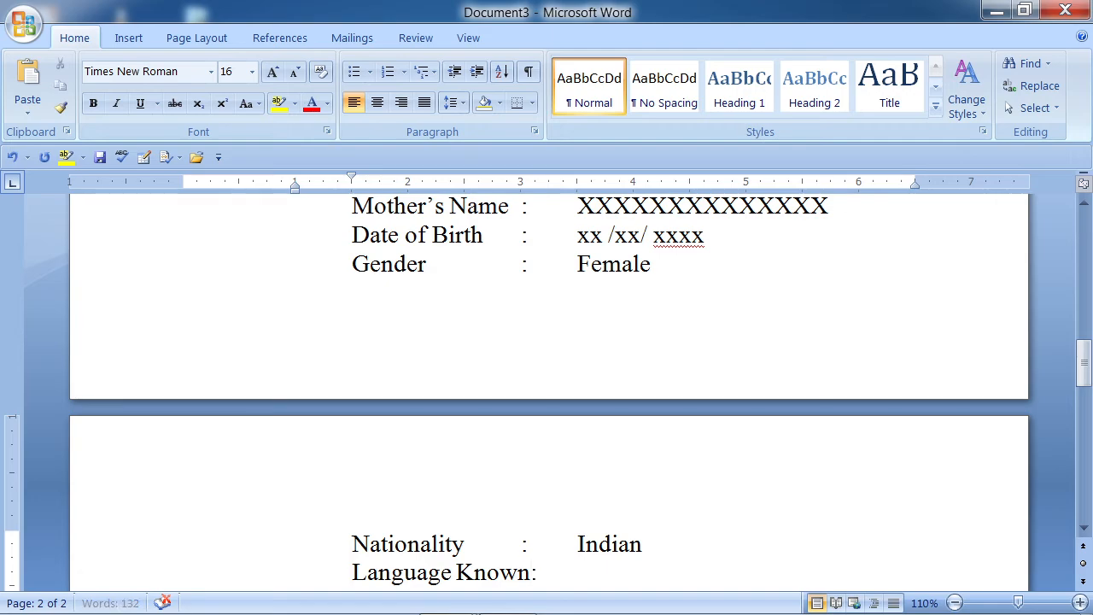
key("Tab")
type("H")
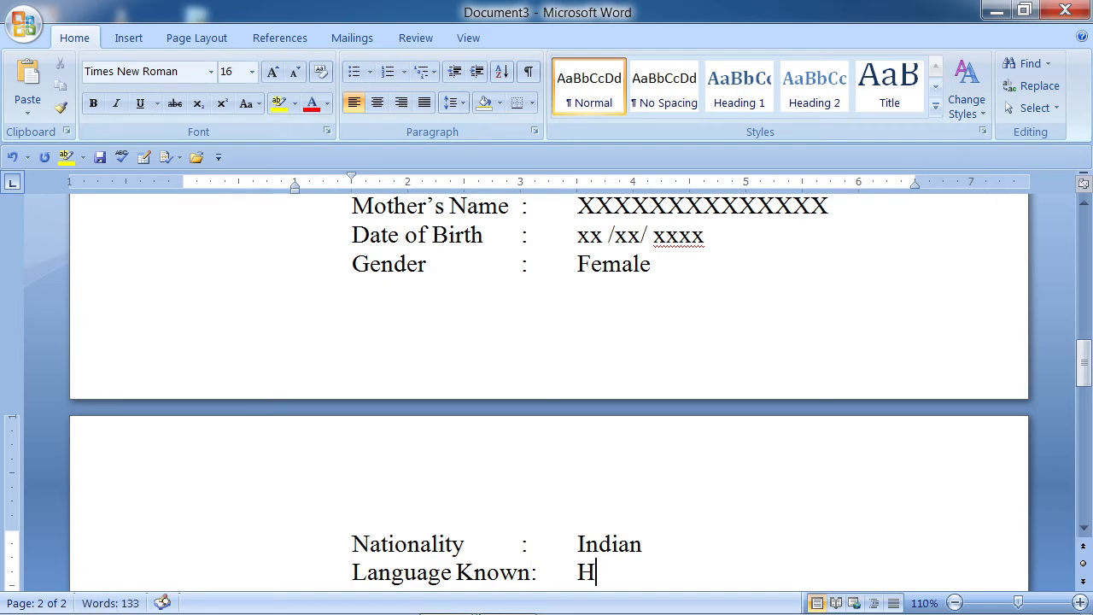
type("indi/ E")
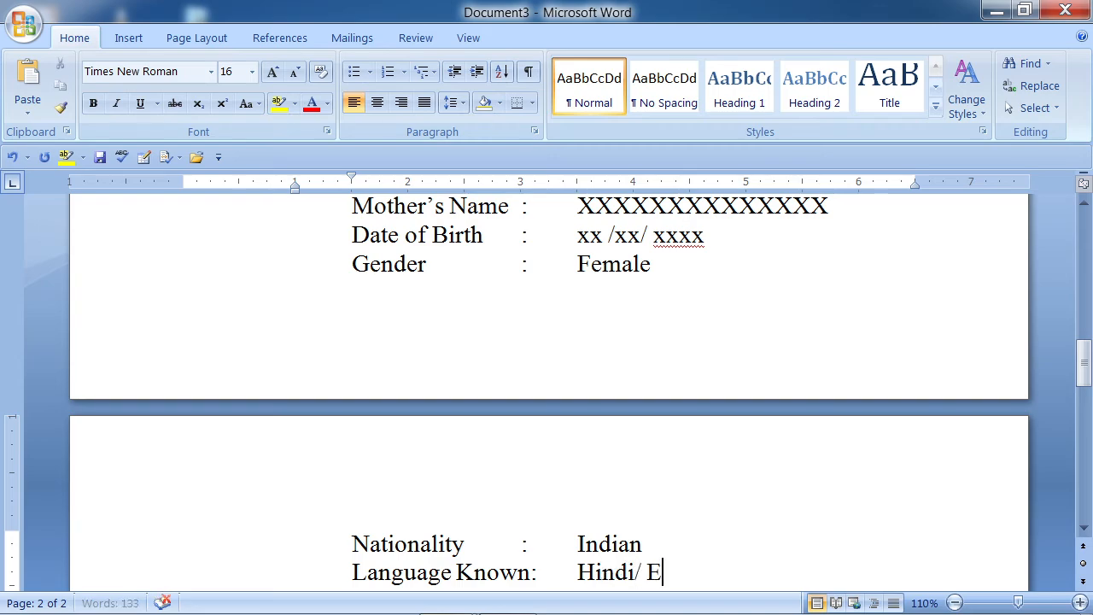
type("nglish")
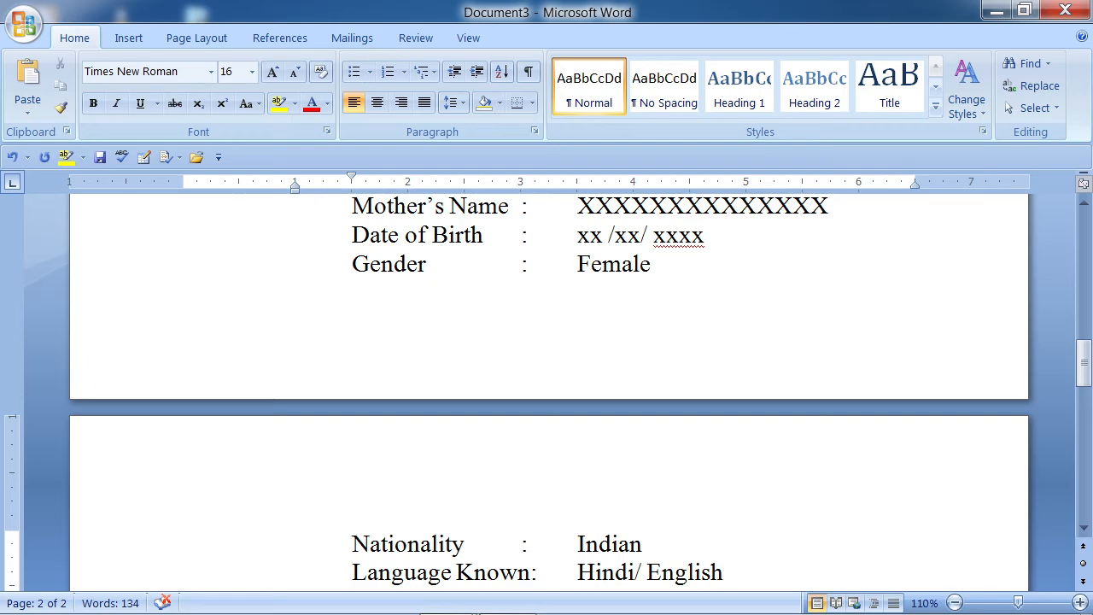
- Start an unindented line below 'Language Known' reading 'Comlete Address:'
key("Return")
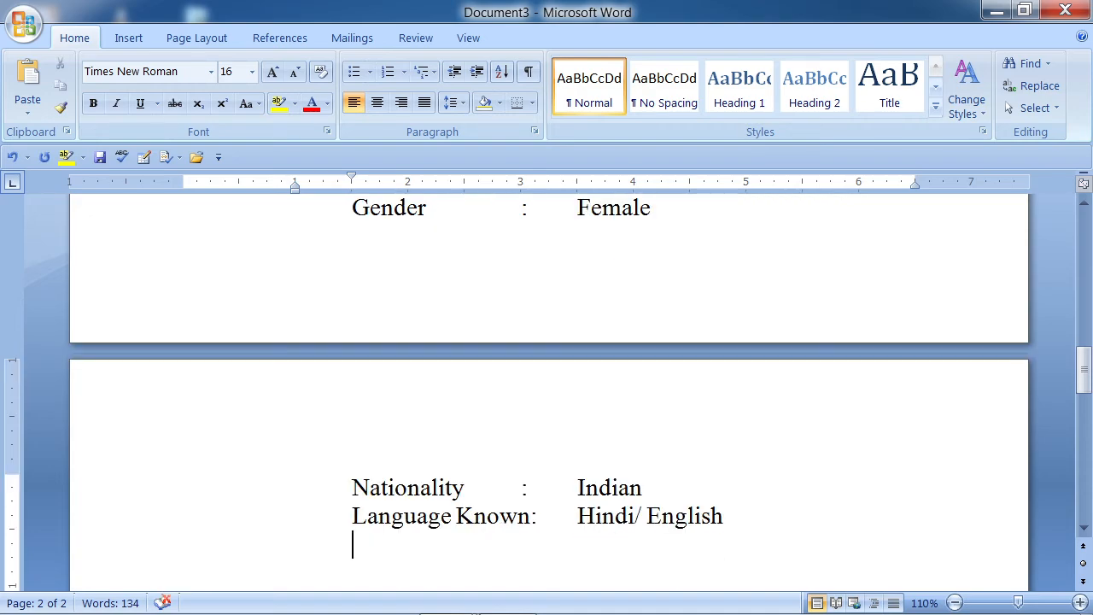
key("BackSpace")
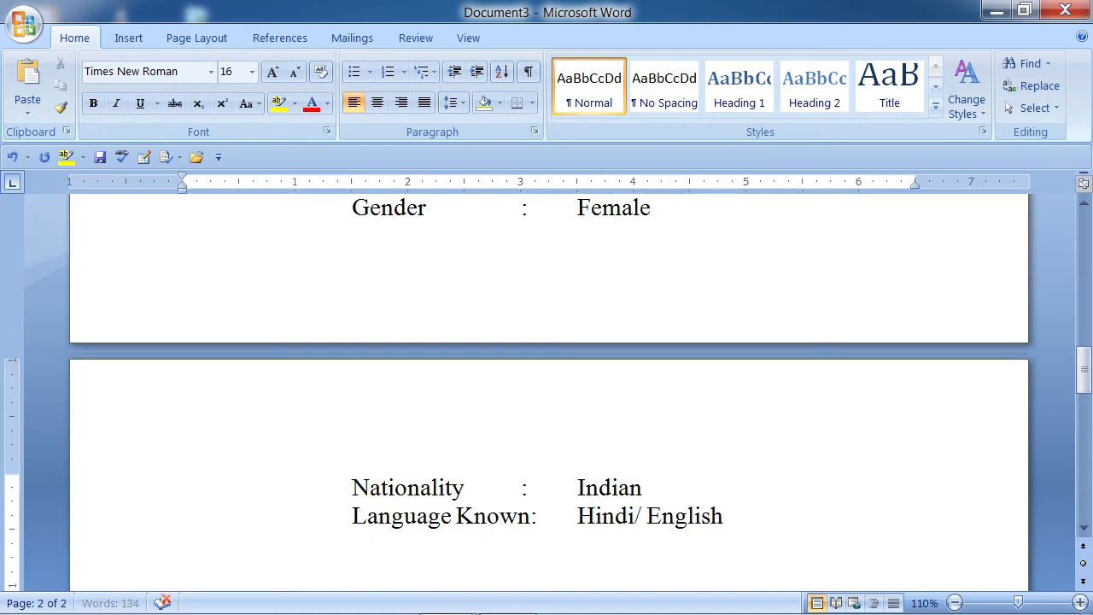
type("Comlet")
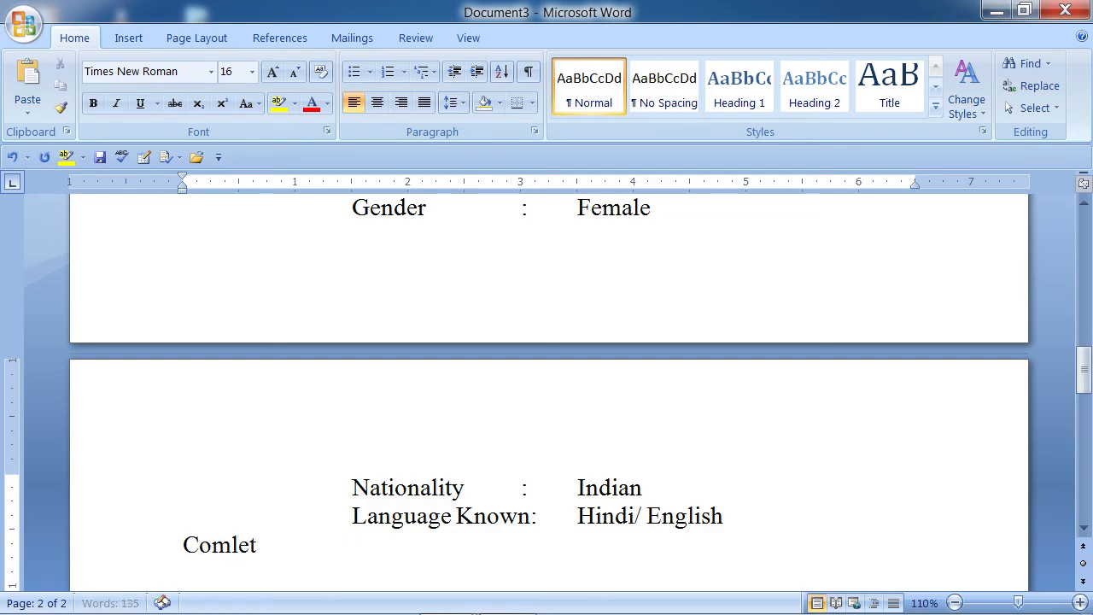
type("e Address")
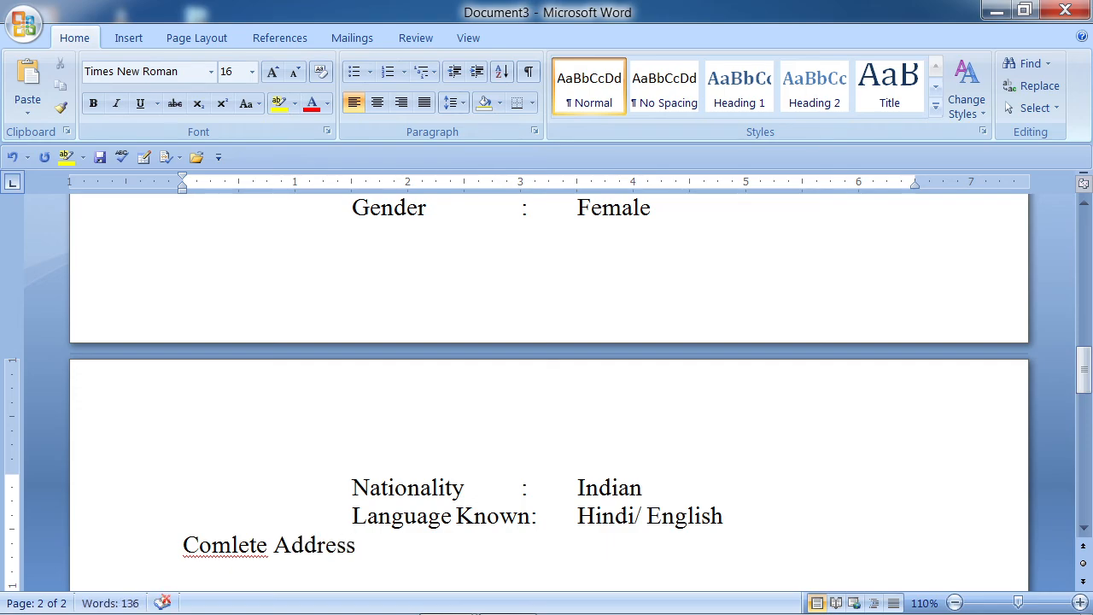
type(":")
- Correct the misspelled 'Comlete' to 'Complete'
right_click(236, 547)
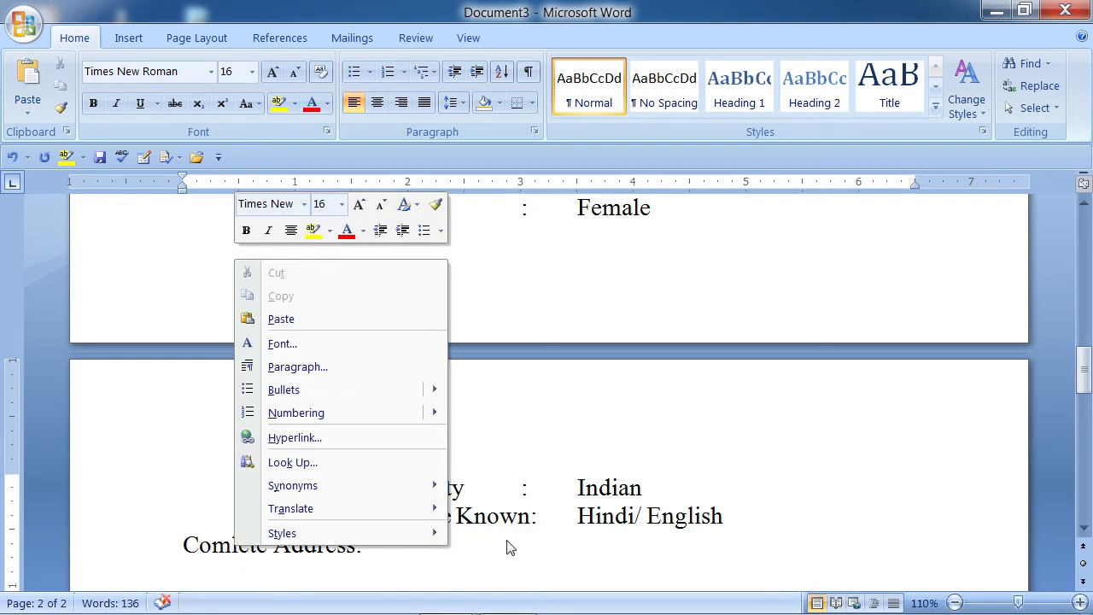
left_click(506, 541)
right_click(227, 535)
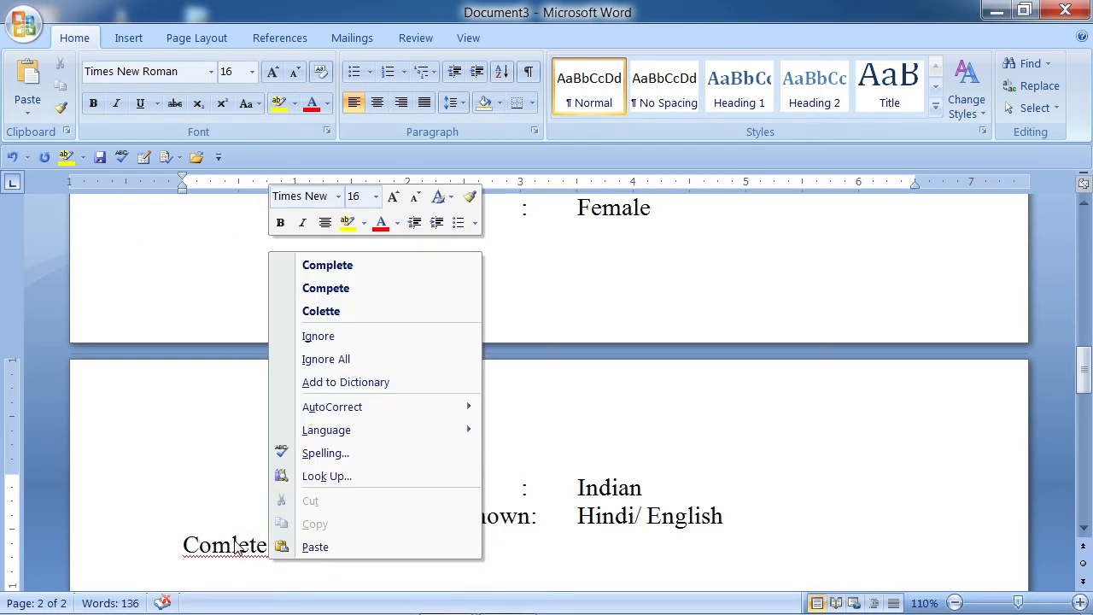
left_click(359, 265)
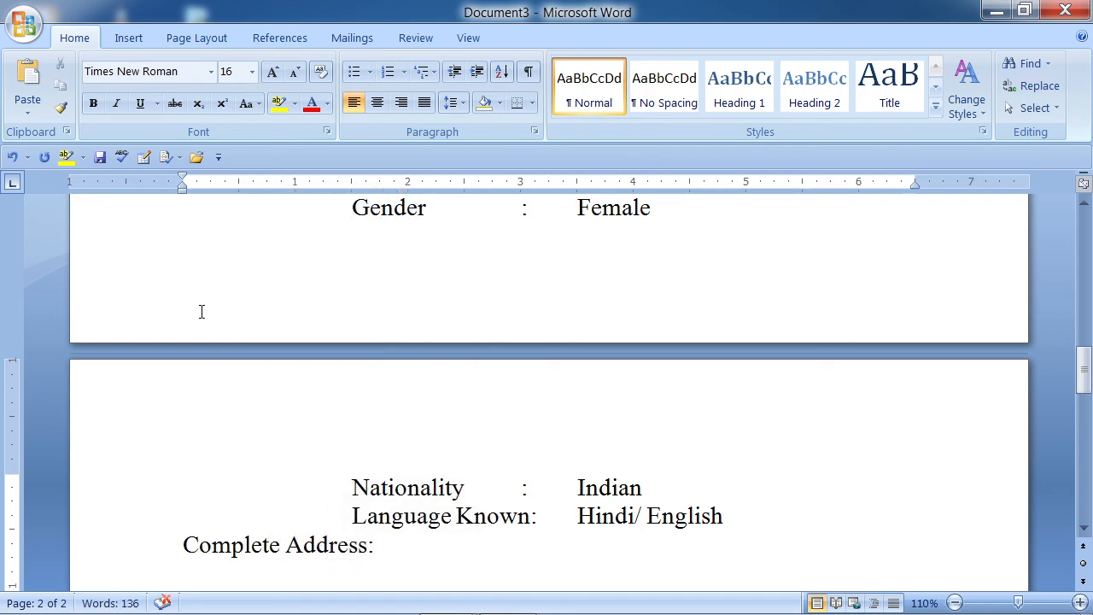
- Copy the bold underlined Personal Details formatting onto 'Complete Address:' with Format Painter
left_click(67, 111)
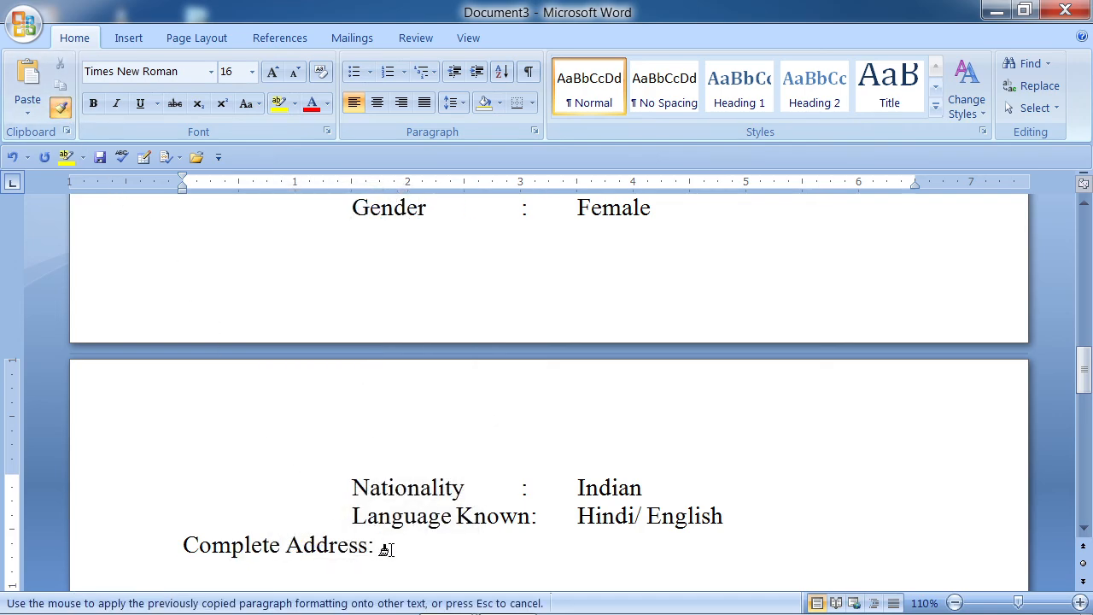
left_click_drag(384, 548, 224, 541)
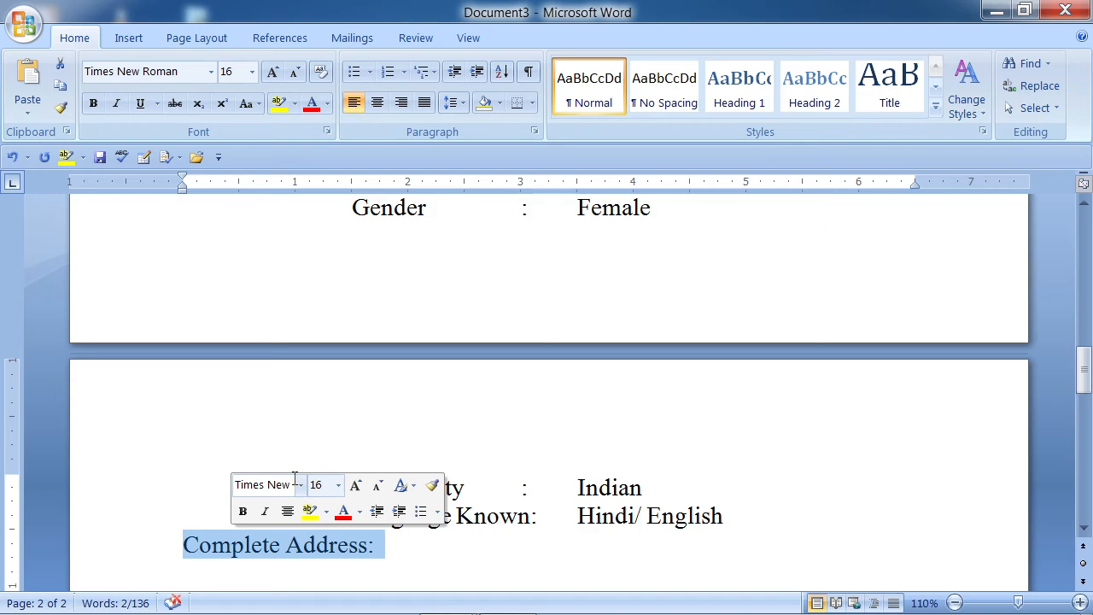
scroll(418, 458, "up", 3)
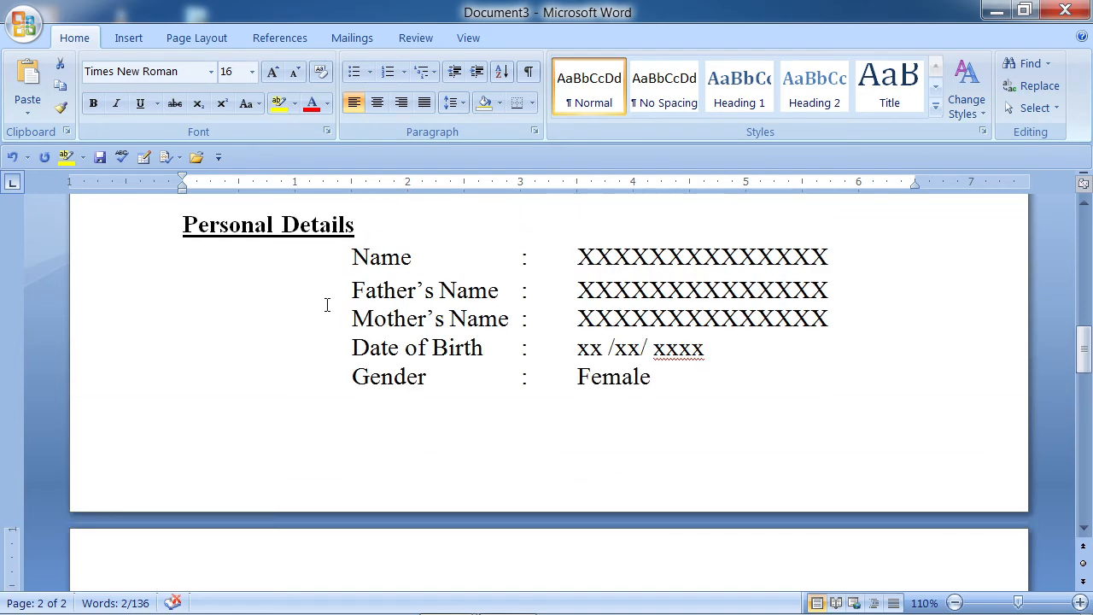
left_click_drag(357, 225, 163, 241)
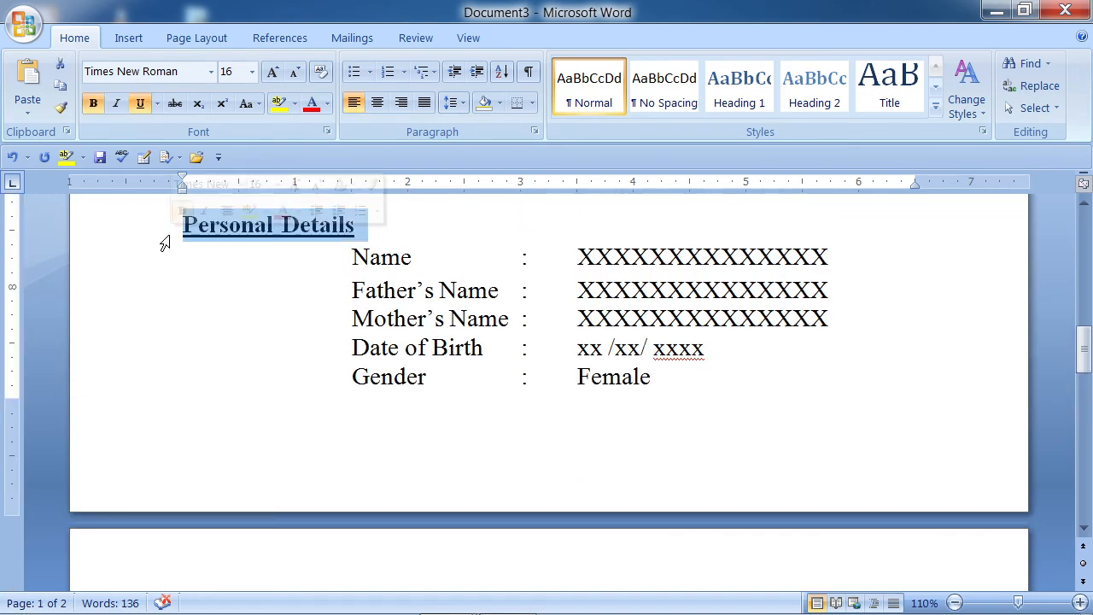
left_click(60, 106)
scroll(269, 325, "down", 5)
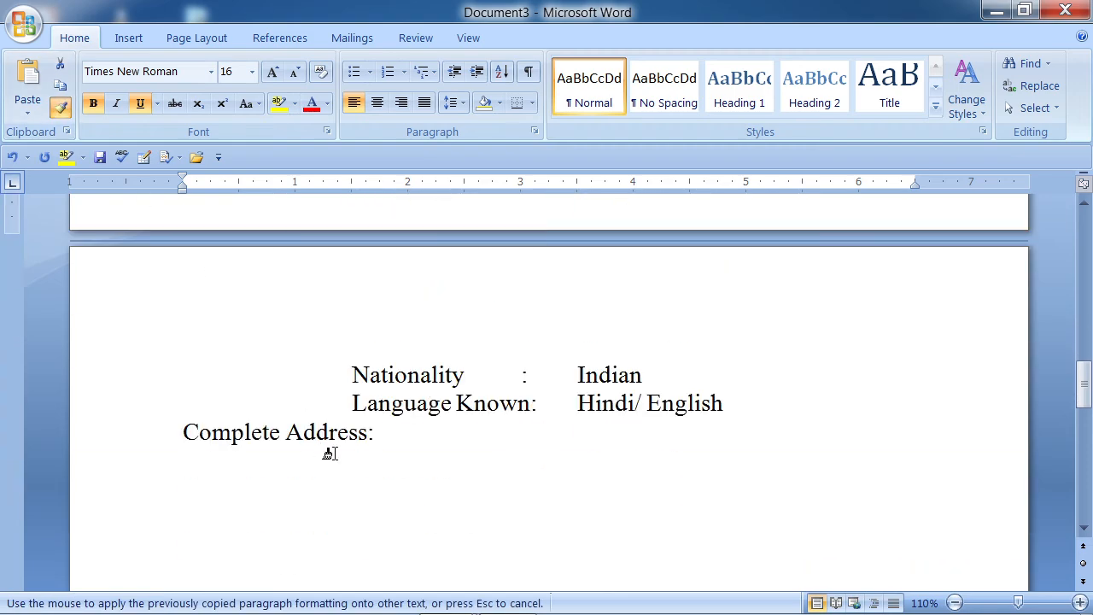
mouse_move(376, 431)
left_mouse_down()
mouse_move(226, 427)
mouse_move(243, 431)
left_mouse_up()
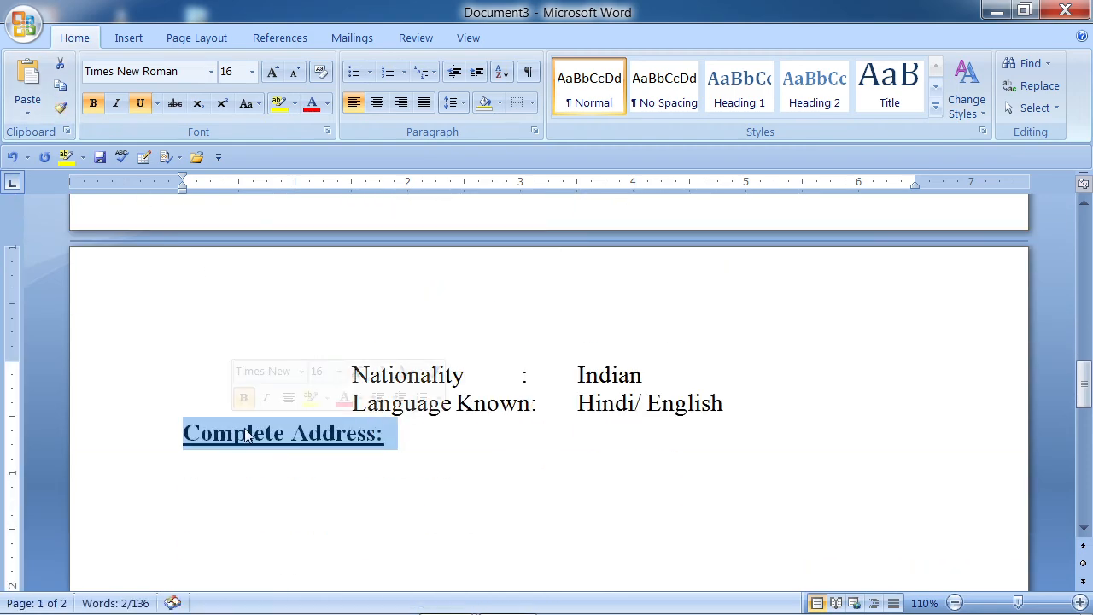
left_click(401, 441)
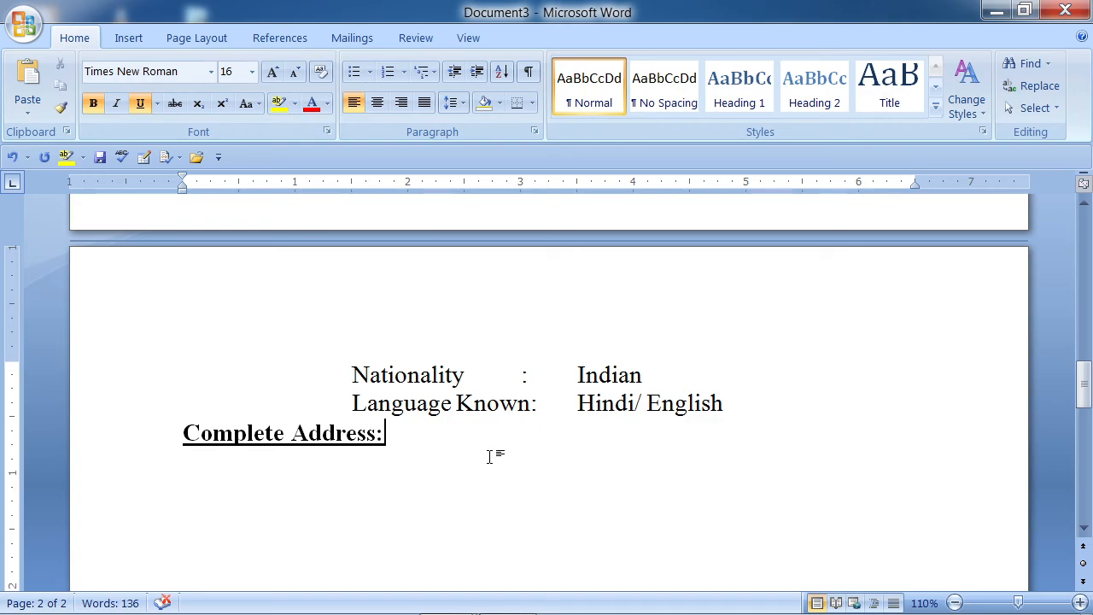
- Start a new line below 'Complete Address:' without the underlined tab gap
key("Return")
key("Tab")
key("BackSpace")
- Turn off underline and add indented 'Village :' and 'Post :' lines with tab-aligned colons
left_click(141, 104)
key("Tab")
key("Tab")
key("Tab")
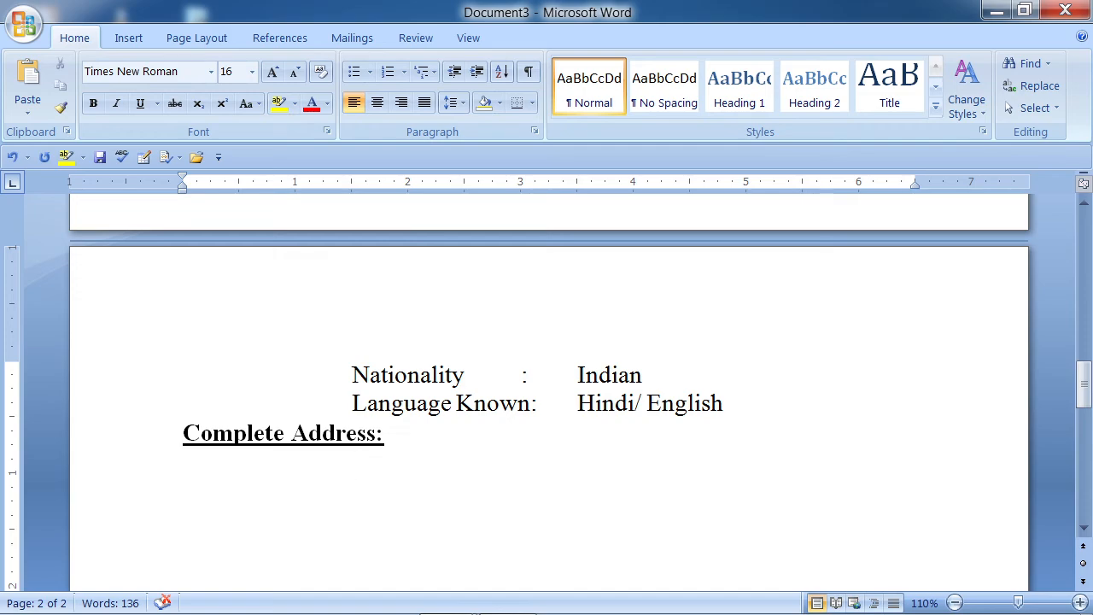
type("Villa")
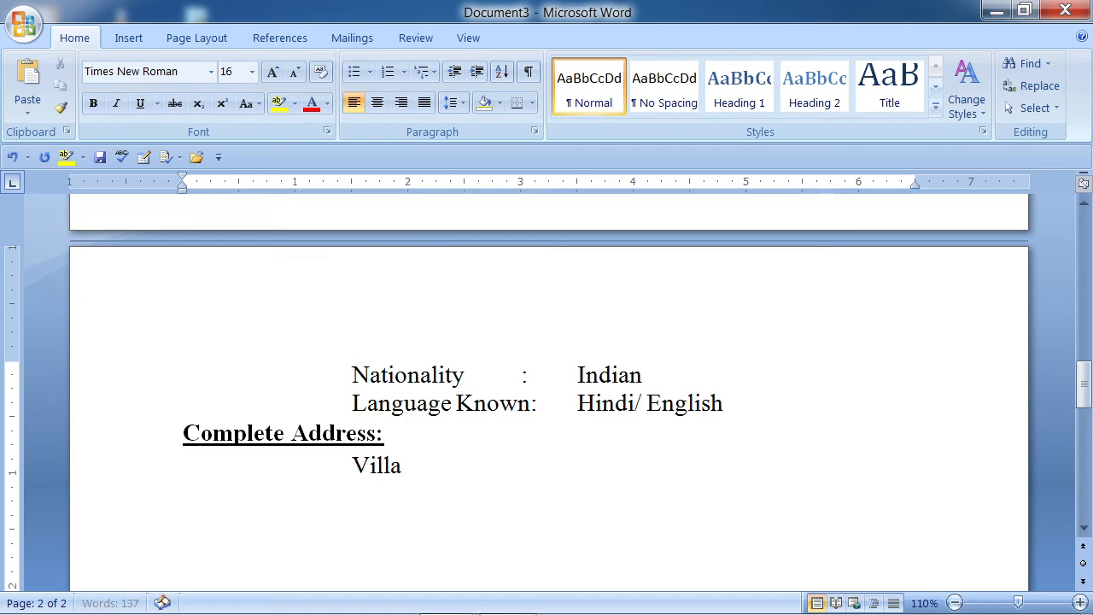
type("ge")
key("Tab")
key("Tab")
type(":")
key("Return")
key("Tab")
key("Tab")
key("Tab")
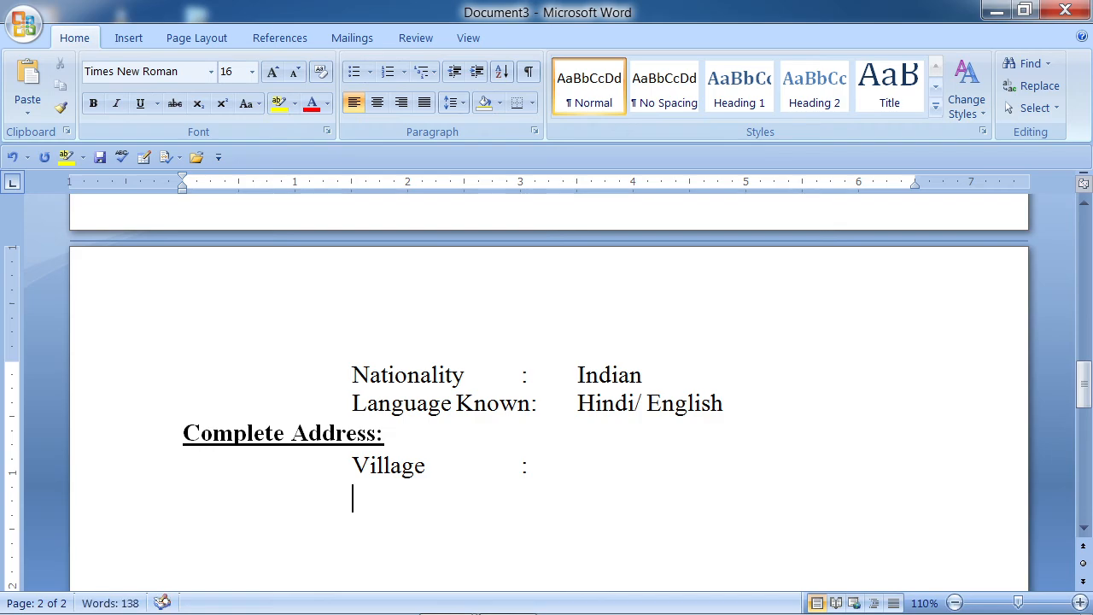
type("Post")
key("Tab")
key("Tab")
type(":")
- Add 'Dist :' and 'Pin :' lines with colons lined up under those above
key("Return")
key("Tab")
key("Tab")
key("Tab")
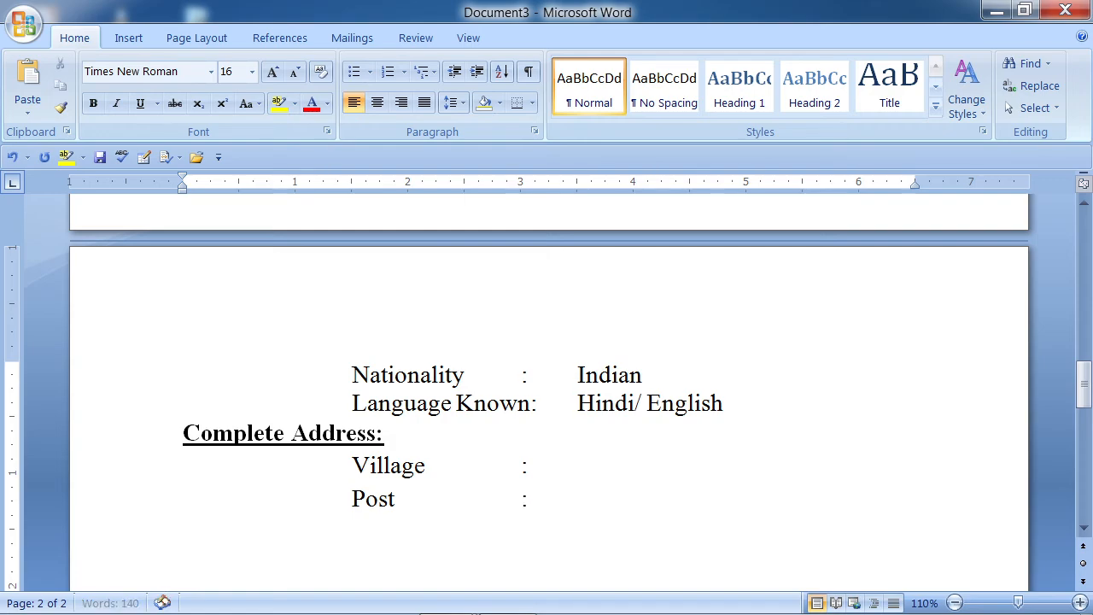
type("Dist")
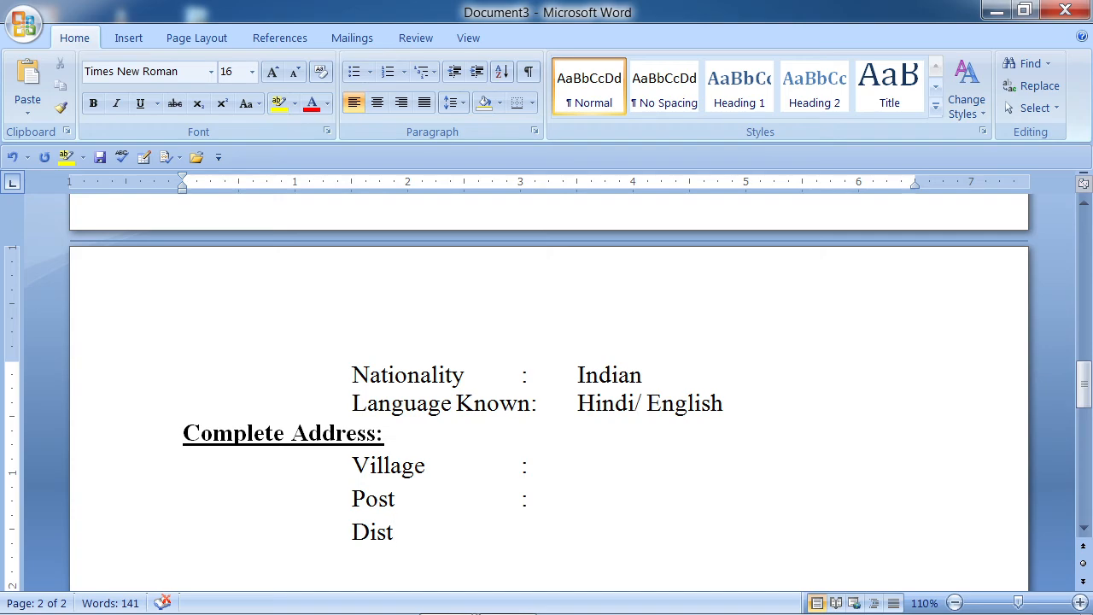
key("Tab")
key("Tab")
type(":")
key("Return")
type("Pin")
left_click(184, 564)
key("Tab")
key("Tab")
key("Tab")
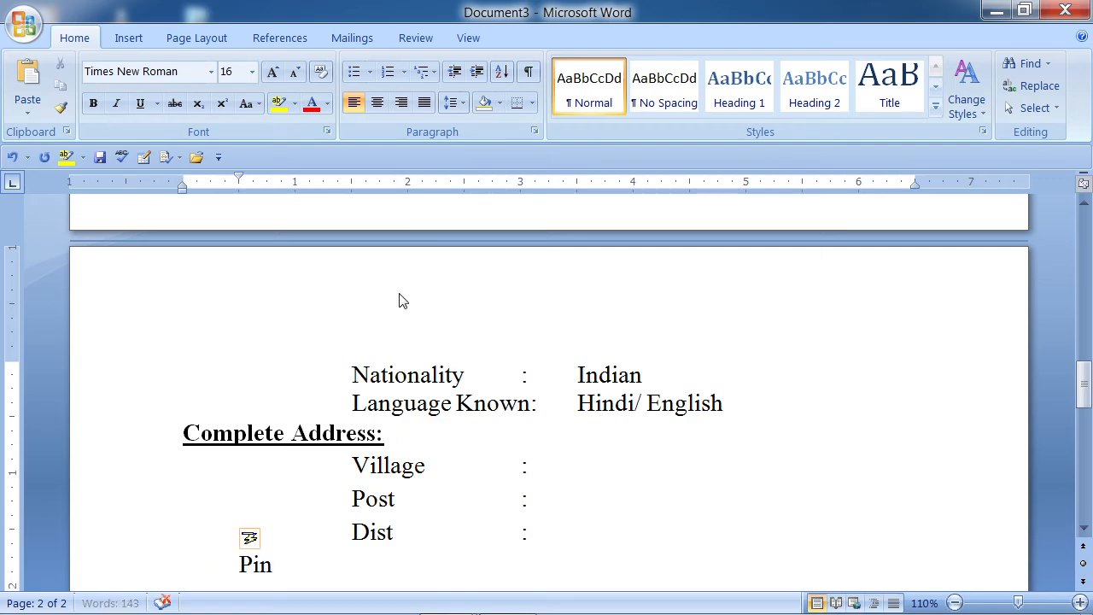
key("Right")
key("Right")
key("Right")
key("Tab")
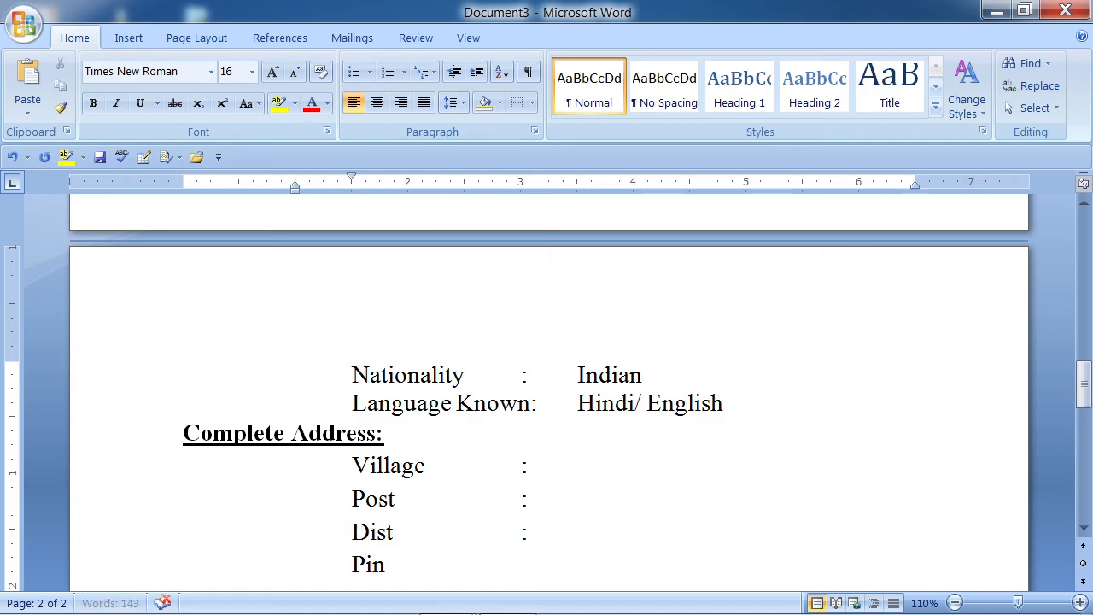
key("Tab")
key("Tab")
type(":")
- Paste the XXXXXXXXXXXXXX placeholder after the Village colon
key("Up")
key("Up")
key("Up")
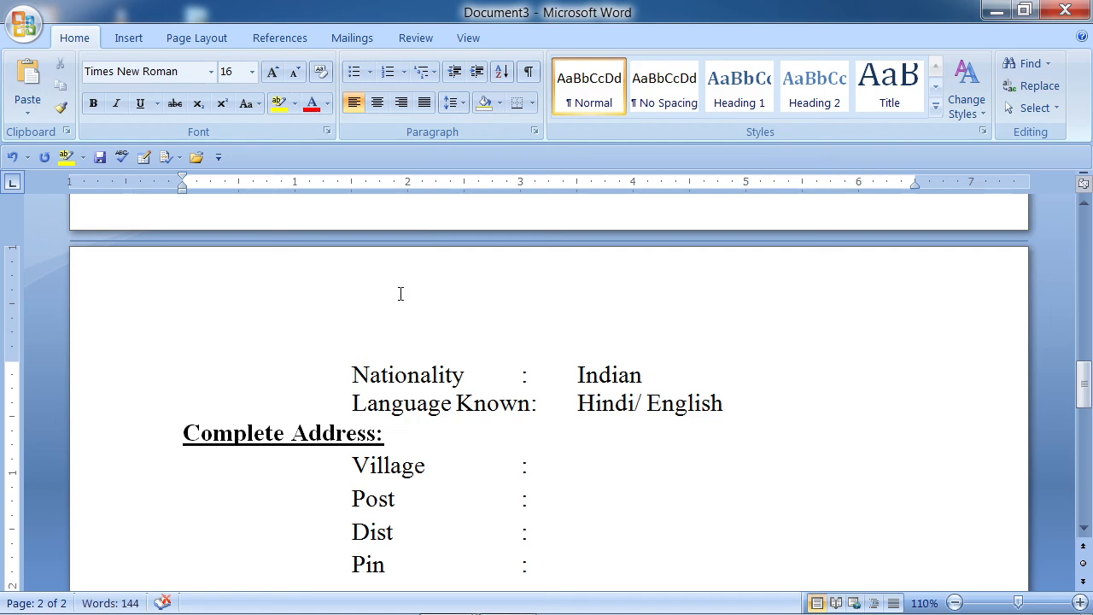
key("Tab")
type(":\tXXXXXXXXXXXXXXX")
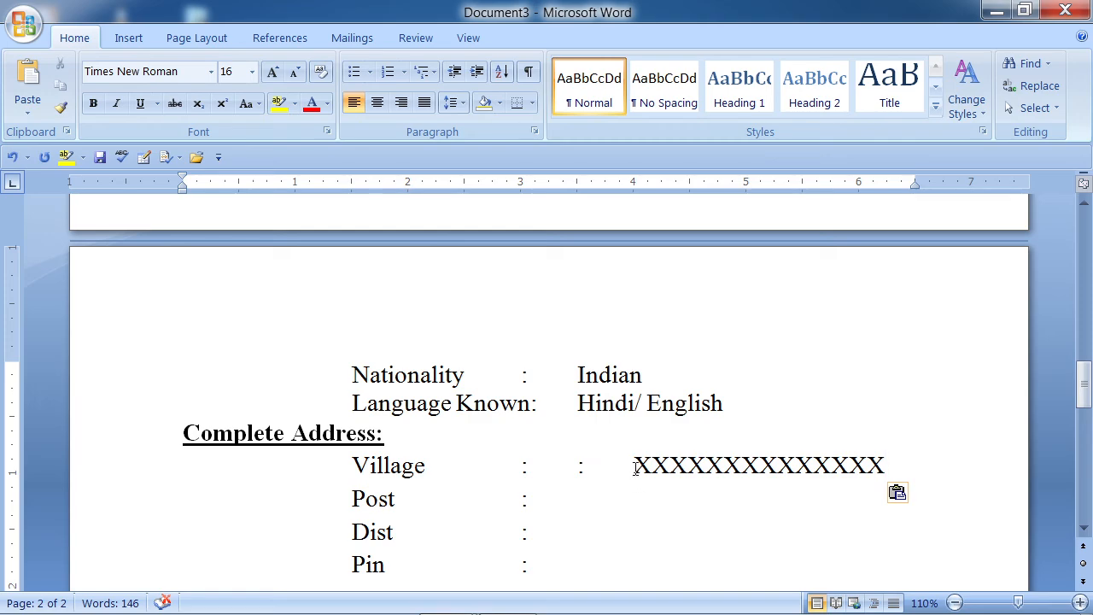
- Realign the Village placeholder and select its X run for copying
key("BackSpace")
key("BackSpace")
key("BackSpace")
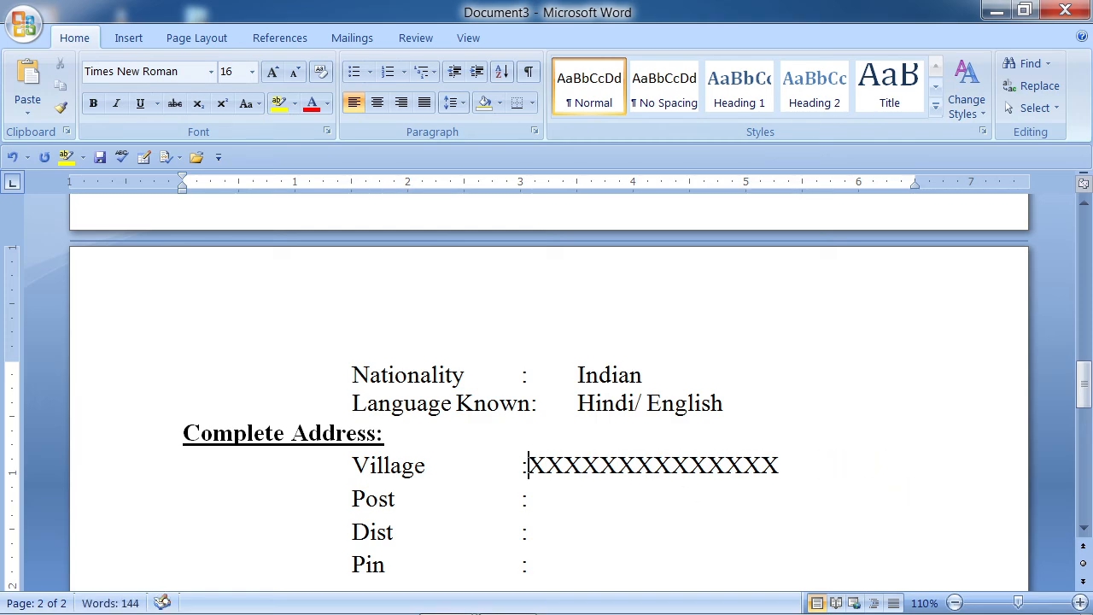
key("Tab")
key("shift+Right")
key("shift+Right")
key("shift+Right")
key("shift+Right")
key("shift+Right")
key("shift+Right")
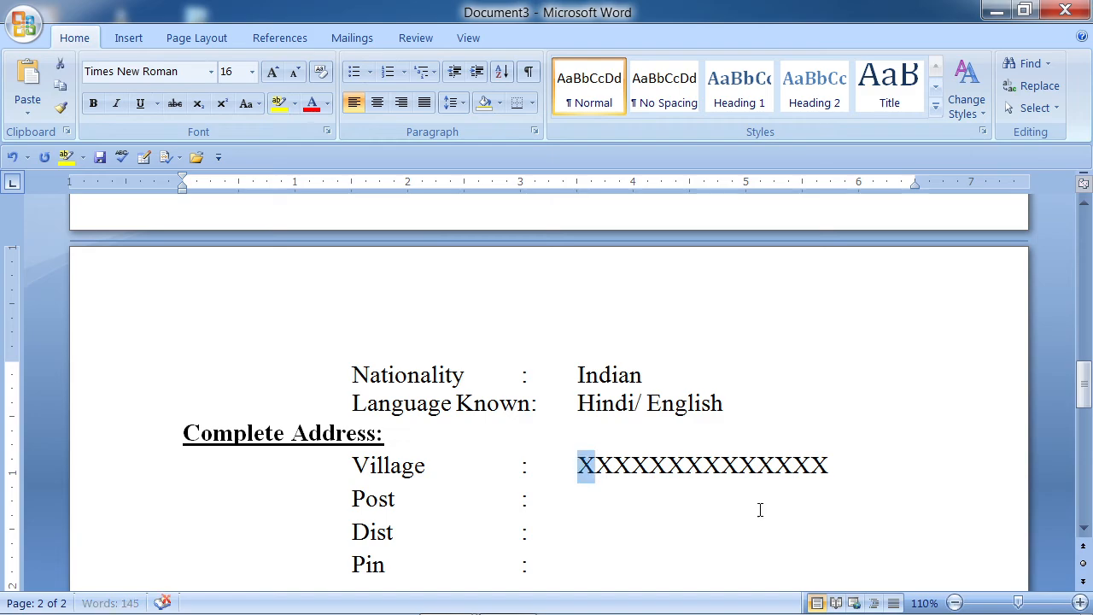
key("shift+Right")
key("shift+Right")
key("shift+Right")
key("shift+Right")
key("shift+Right")
key("shift+Right")
key("shift+Right")
key("shift+Right")
key("shift+Right")
key("ctrl+c")
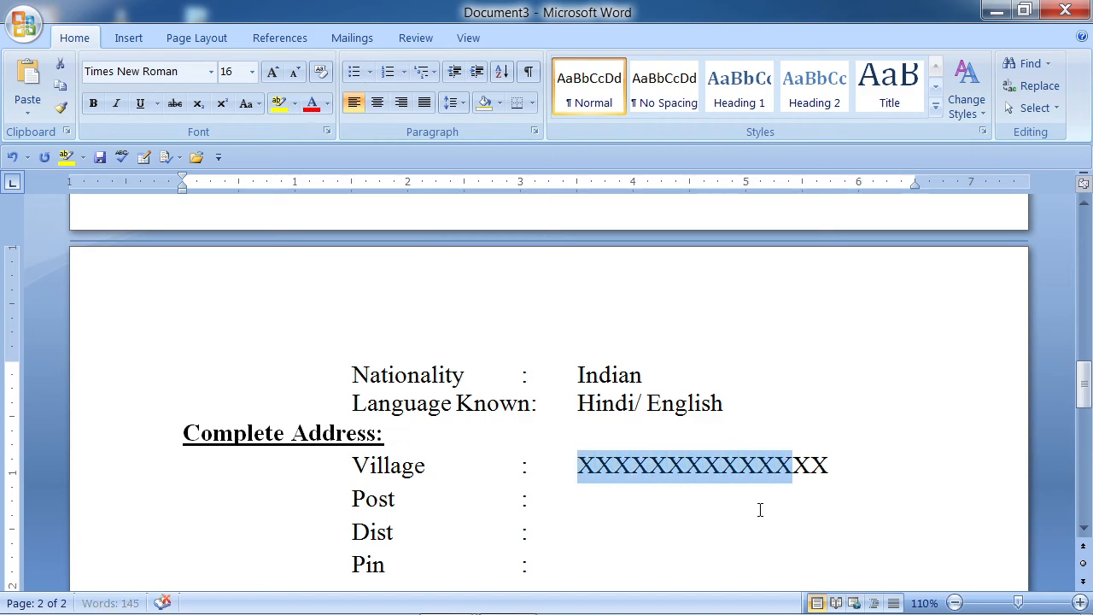
- Paste the same X placeholder after the Post, Dist and Pin colons
left_click(760, 510)
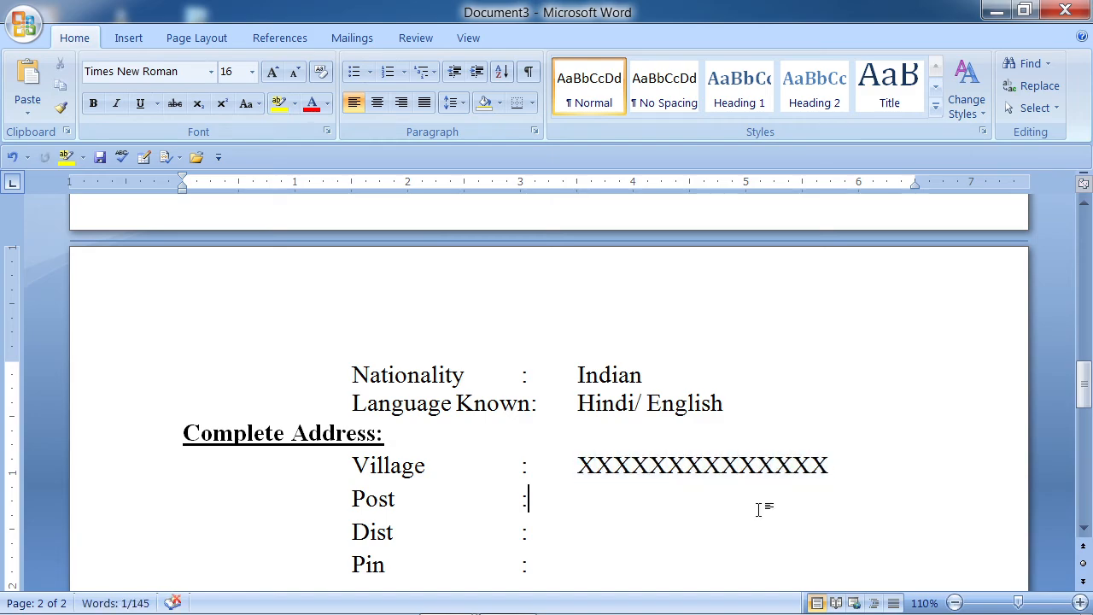
key("ctrl+v")
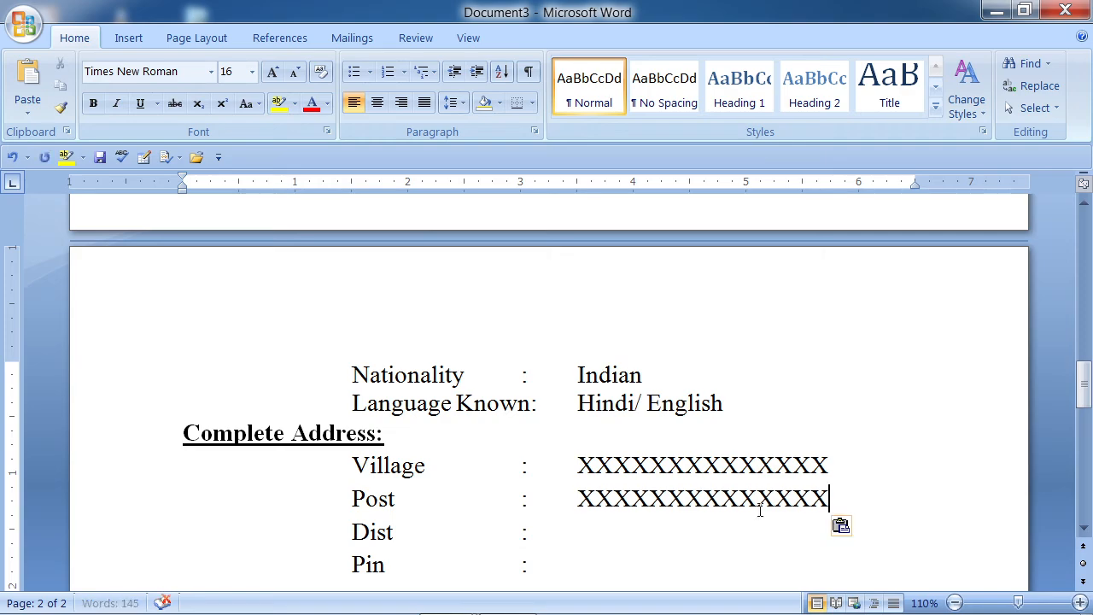
key("Tab")
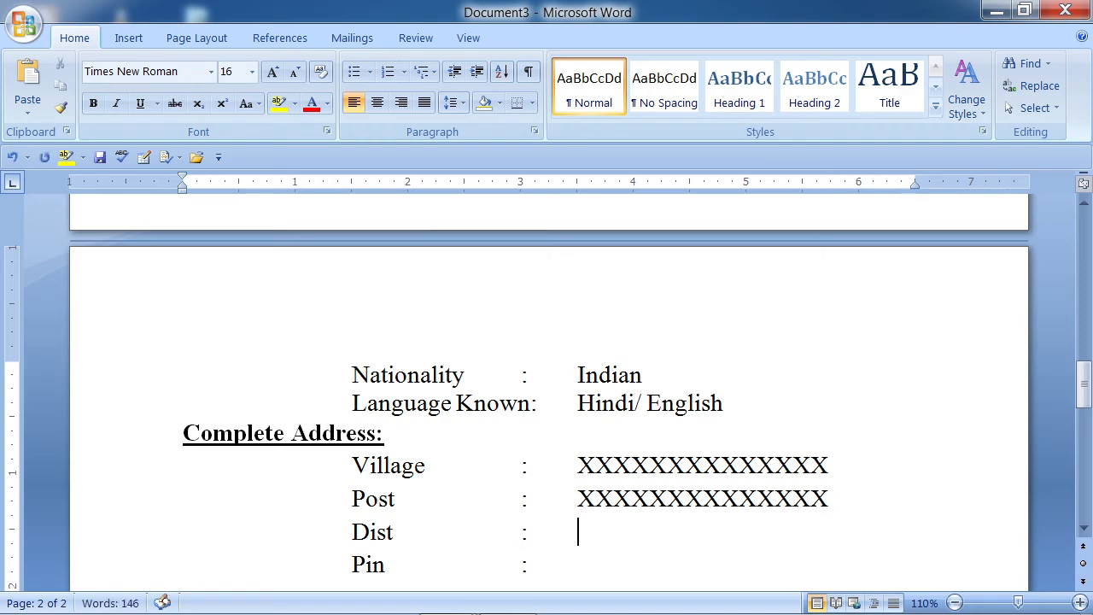
type("XXXXXXXXXXXXXX")
key("Down")
key("Tab")
key("Caps_Lock")
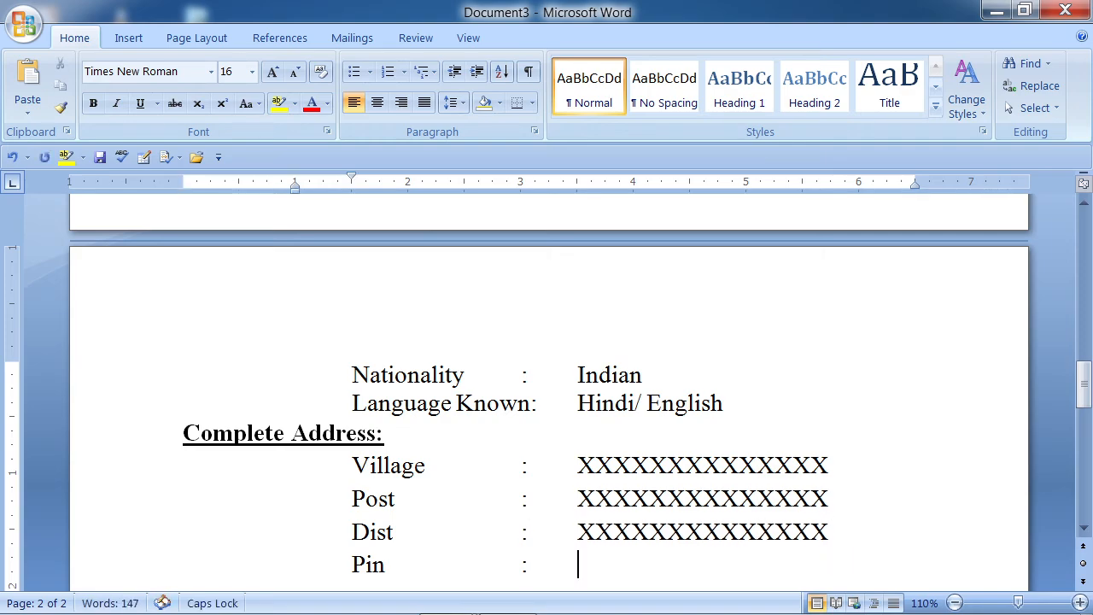
key("ctrl+v")
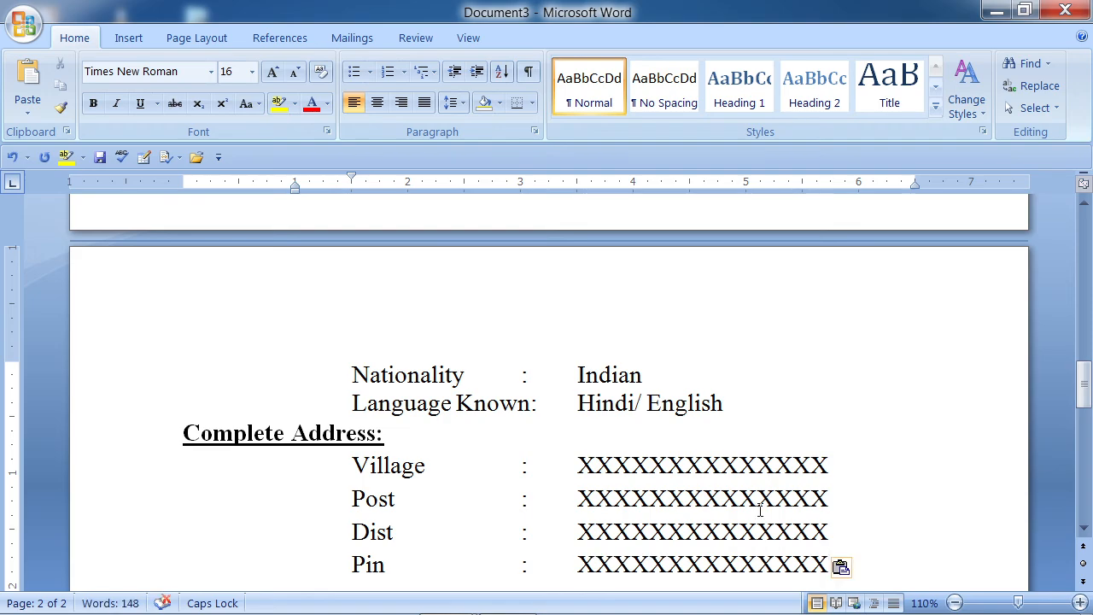
scroll(778, 521, "down", 3)
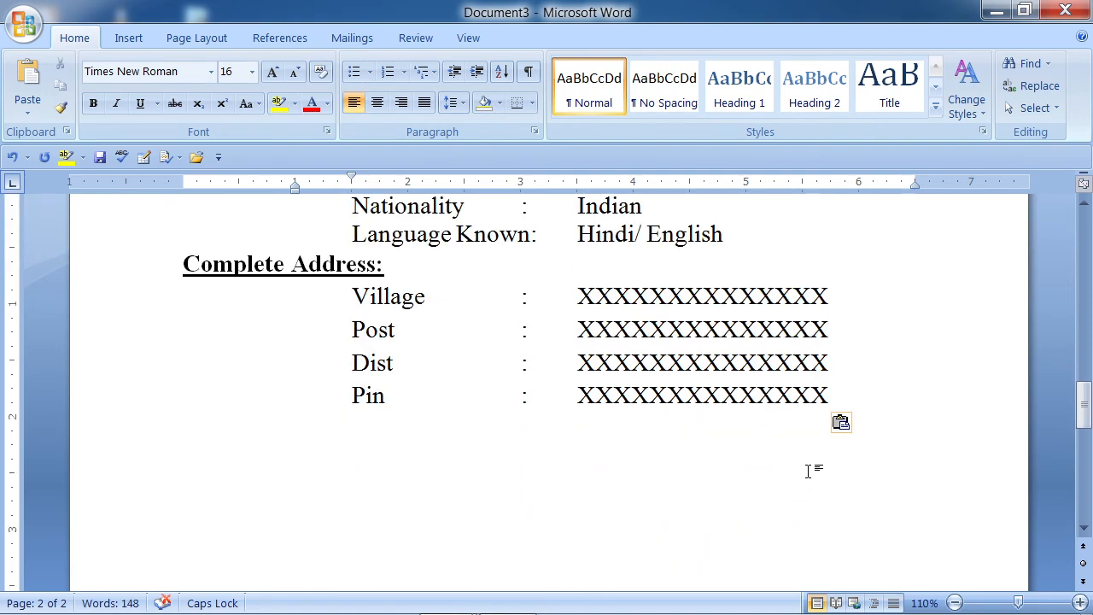
- Add a 'State :' line below Pin with the aligned XXXXXXXXXXXXXX placeholder
key("Return")
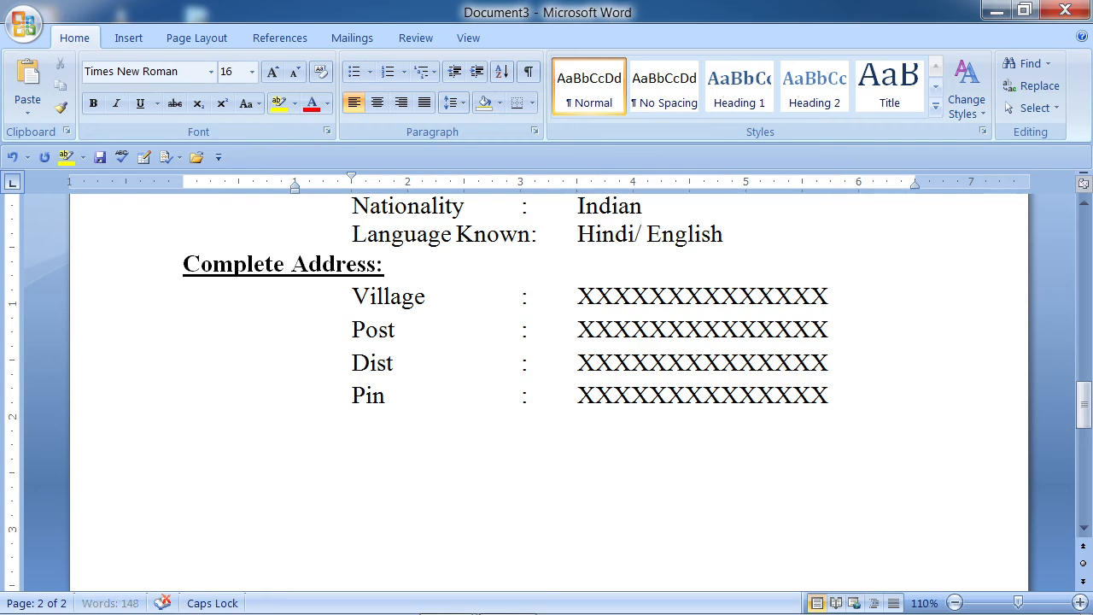
type("sTATE")
key("BackSpace")
key("BackSpace")
key("BackSpace")
key("BackSpace")
key("BackSpace")
key("Caps_Lock")
type("S")
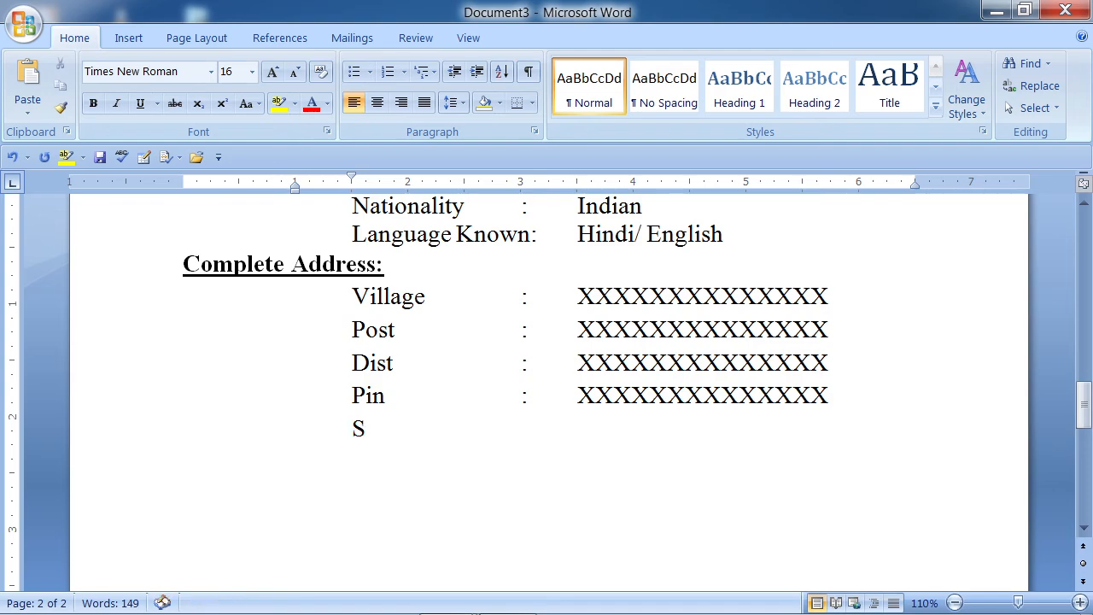
type("tate")
key("Tab")
key("Tab")
key("Tab")
type(":")
key("Tab")
type("XXXXXXXXXXXXXX")
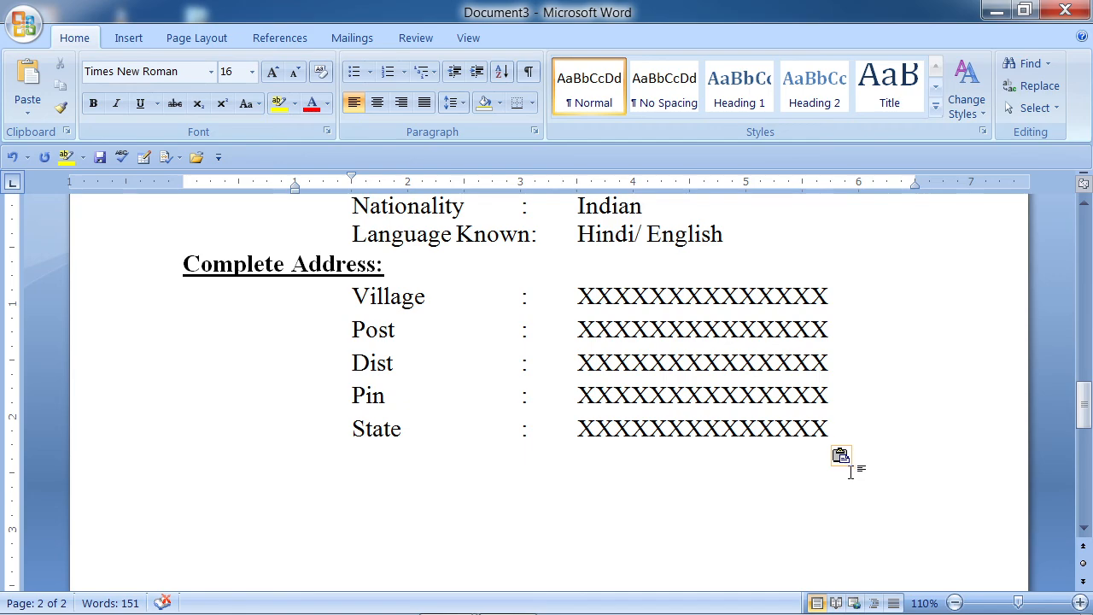
key("Return")
- Copy the Decleration heading and paragraph from Document1 and paste them below State in Document3
mouse_move(388, 614)
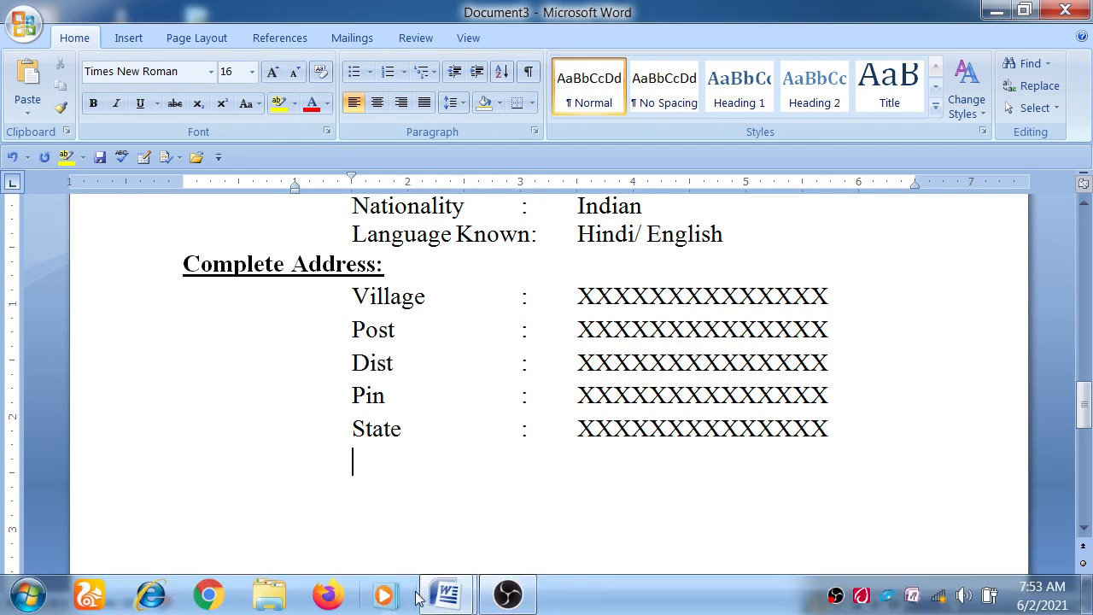
mouse_move(453, 606)
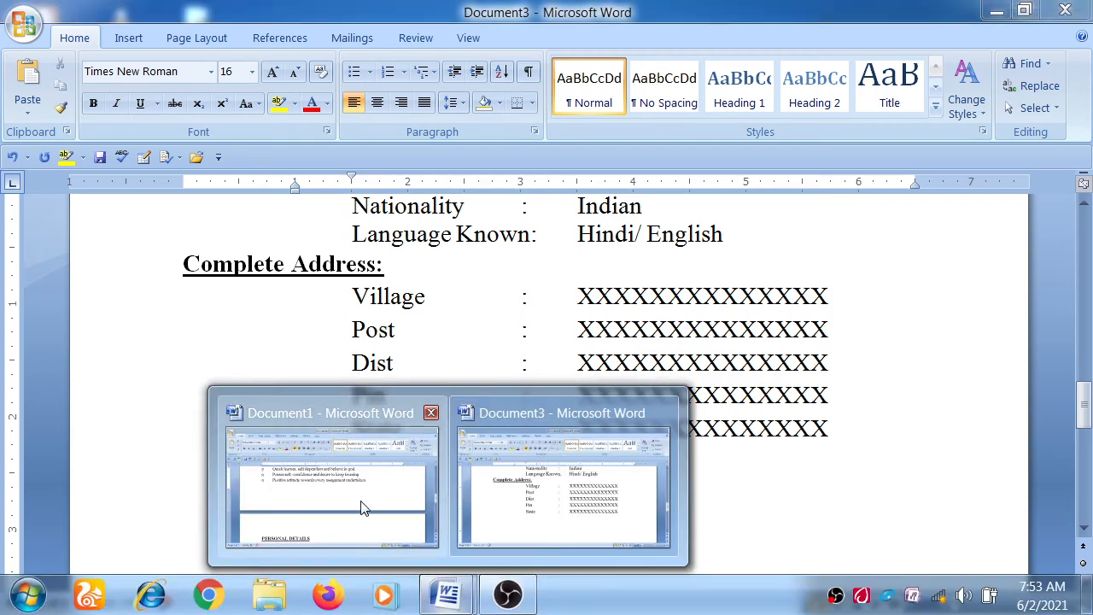
left_click(361, 504)
scroll(349, 488, "down", 10)
scroll(325, 454, "up", 3)
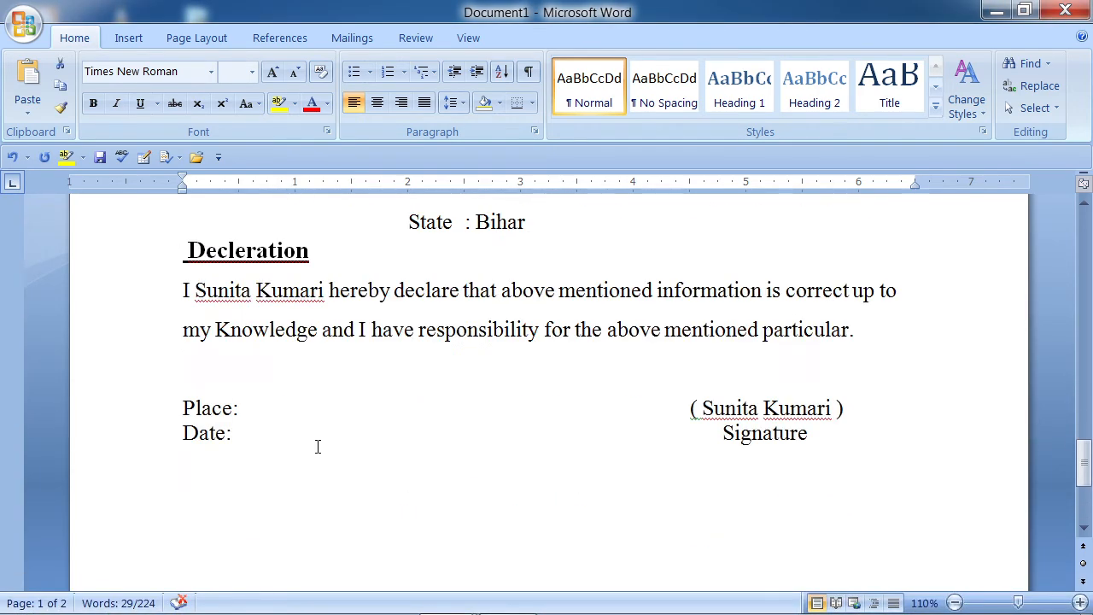
left_click_drag(189, 243, 862, 344)
key("ctrl+c")
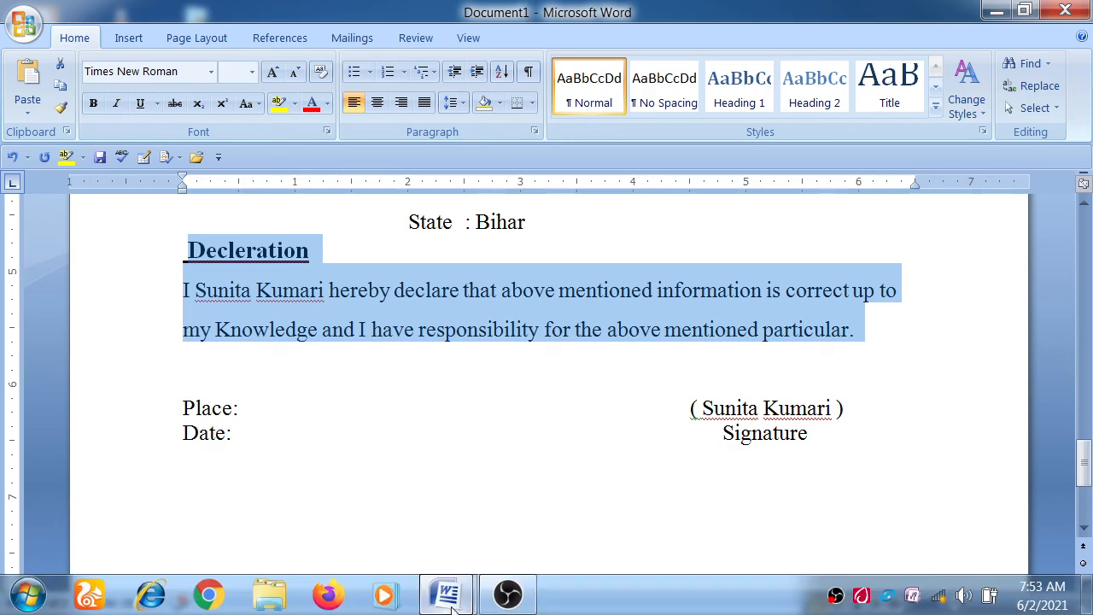
left_click(446, 595)
left_click(491, 538)
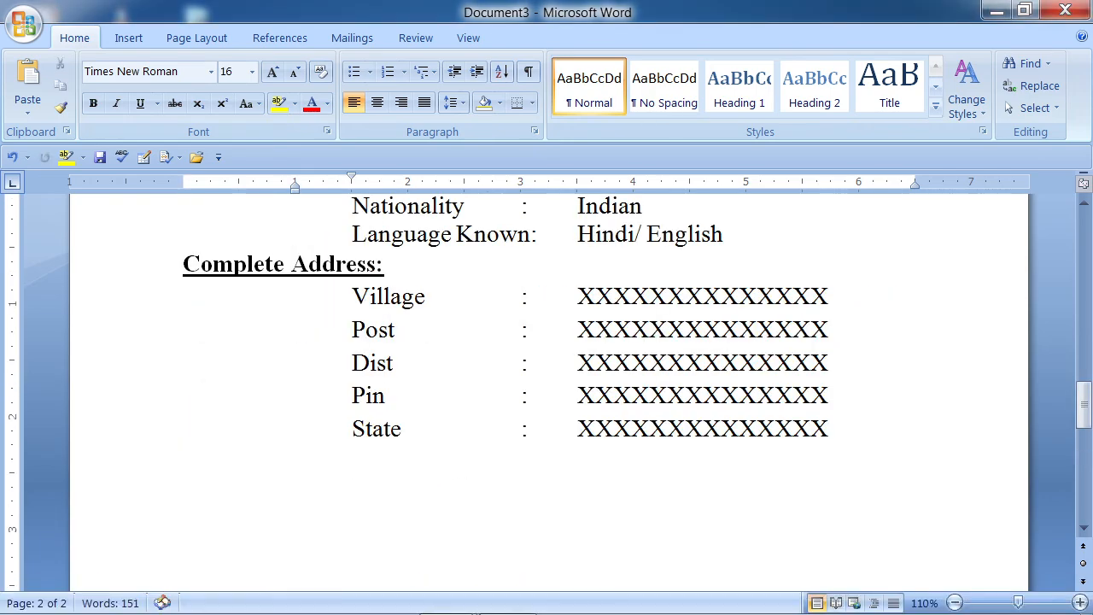
key("BackSpace")
key("BackSpace")
key("ctrl+v")
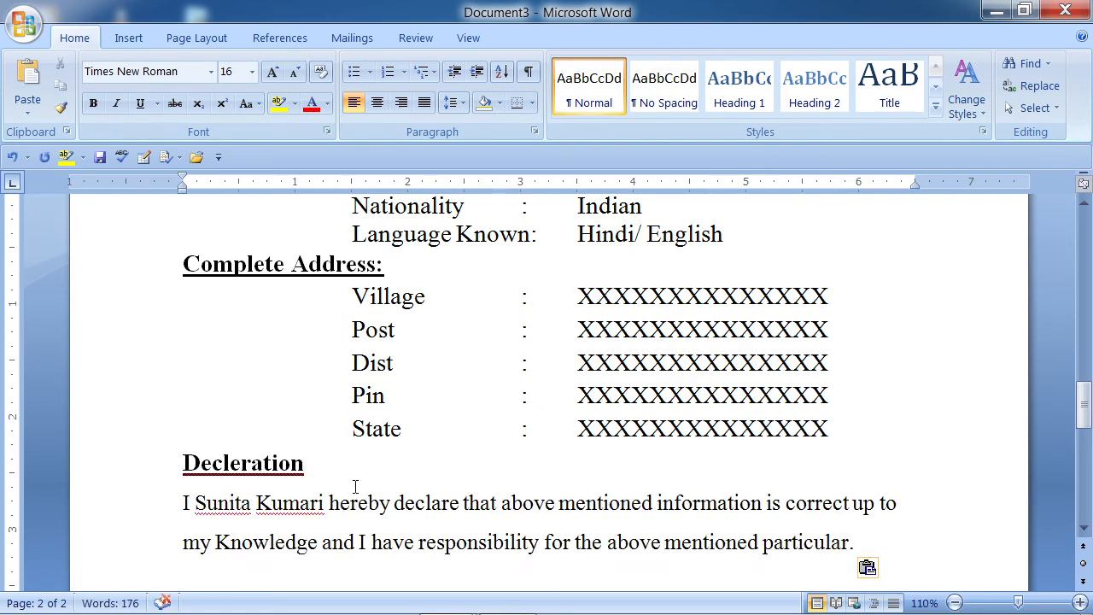
scroll(355, 487, "down", 1)
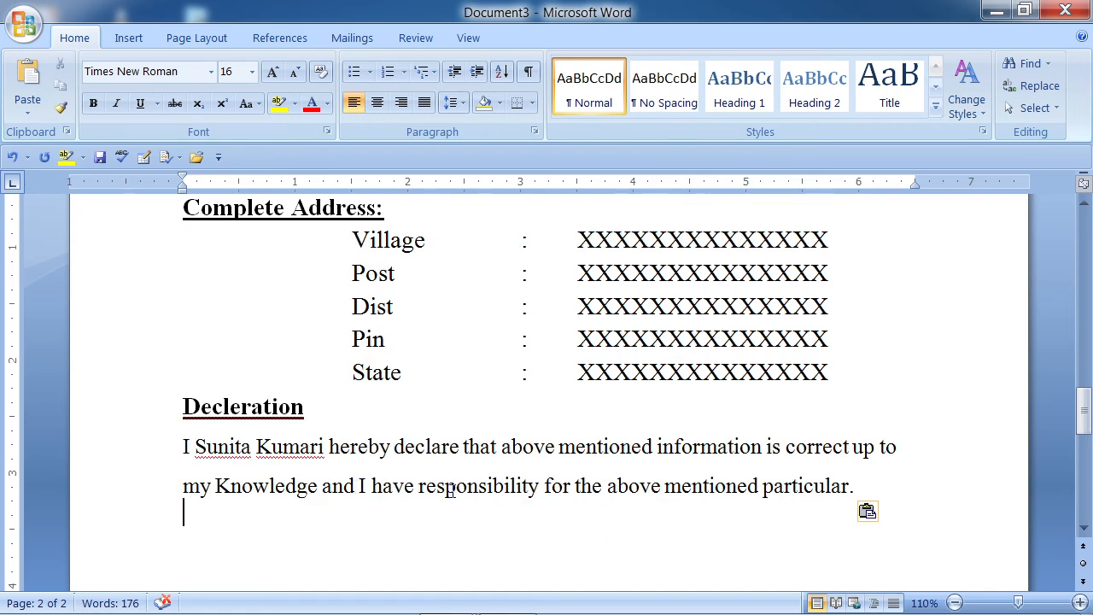
- Add Place and Date lines below the declaration, with the applicant's name in parentheses at right
key("Return")
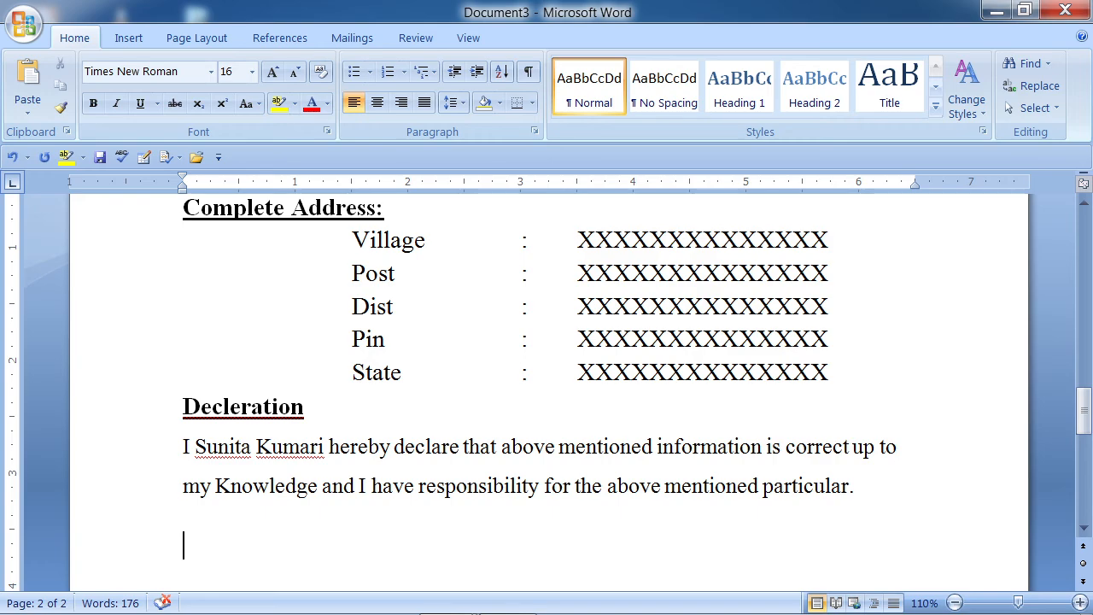
key("Return")
type("Place")
key("Return")
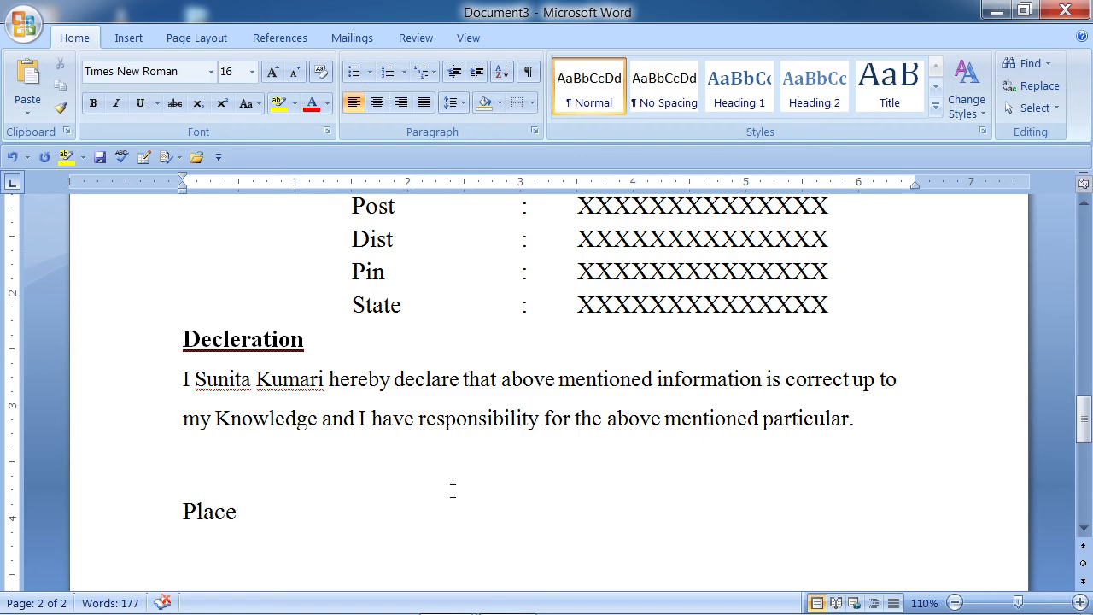
key("Tab")
key("Tab")
key("Tab")
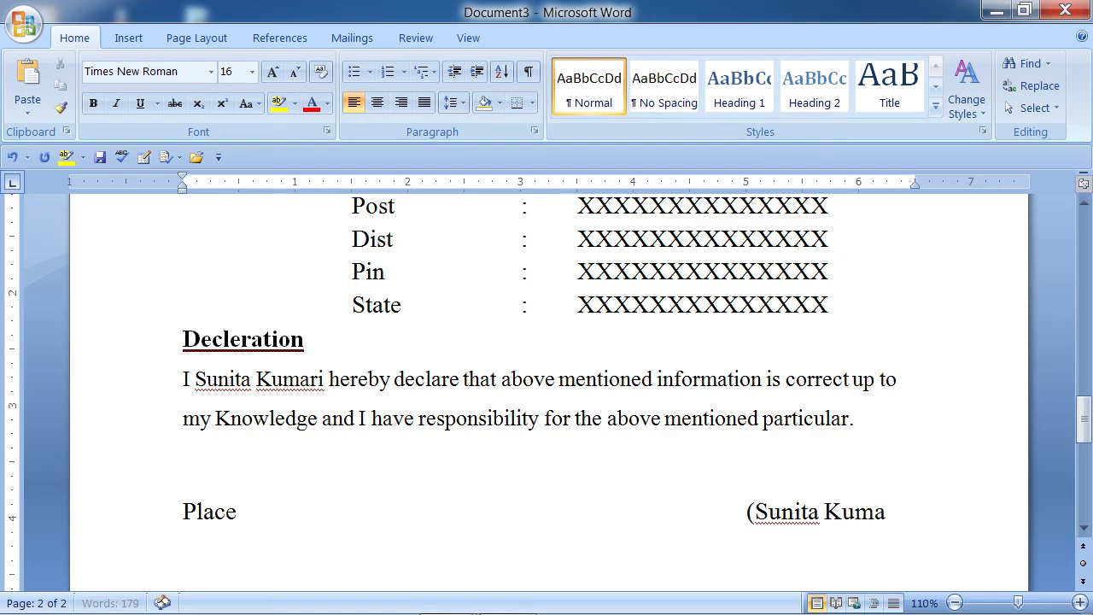
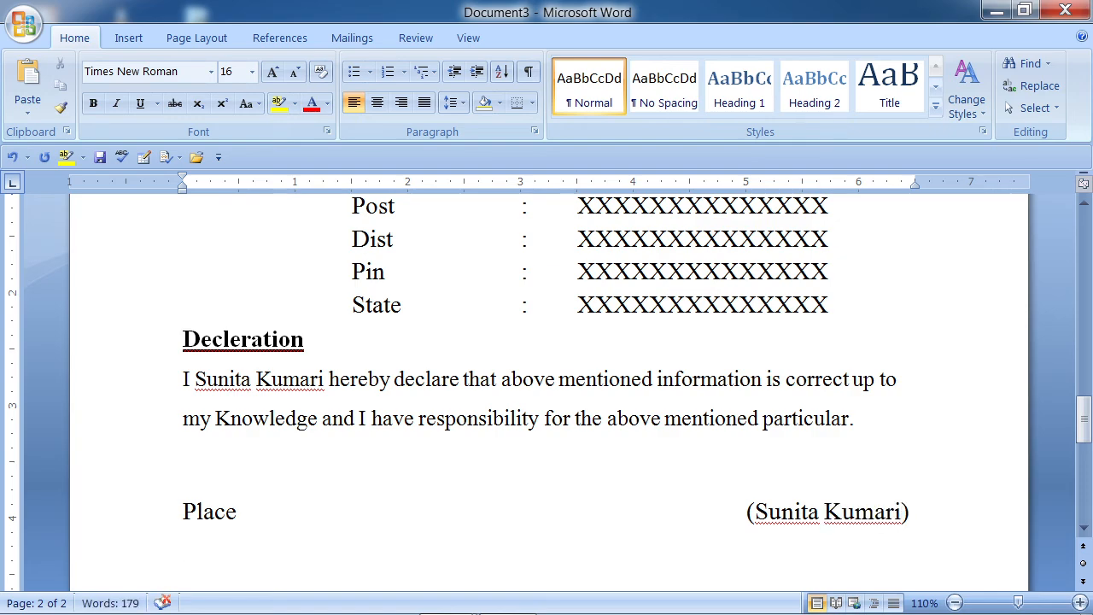
key("Return")
type("Date")
- Add colons after Place and Date, and place Signature at right, aligned under the name
left_click(237, 511)
type(":")
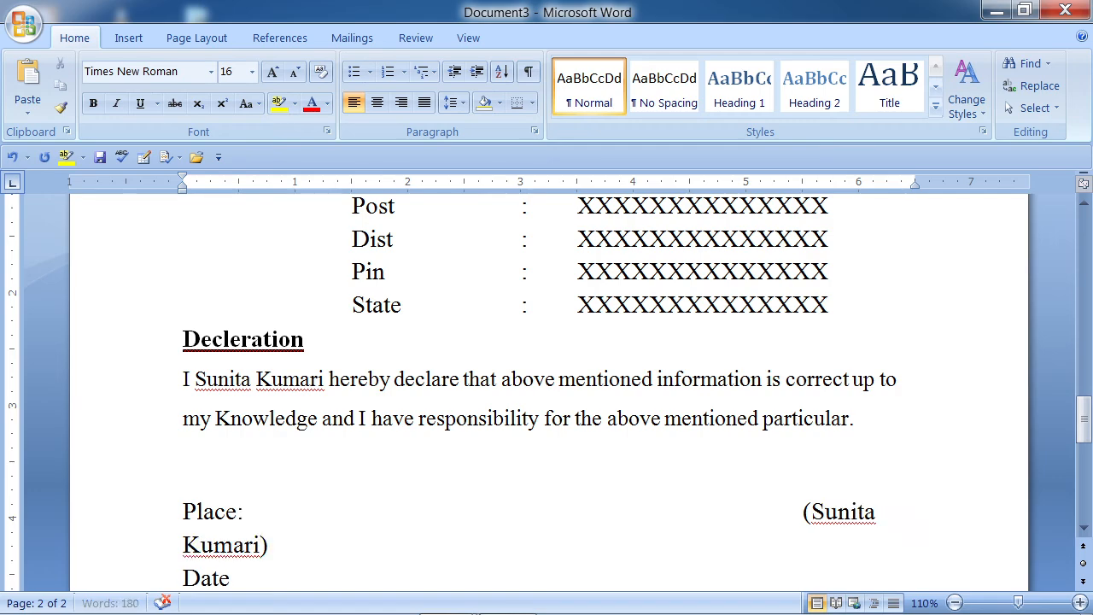
key("Delete")
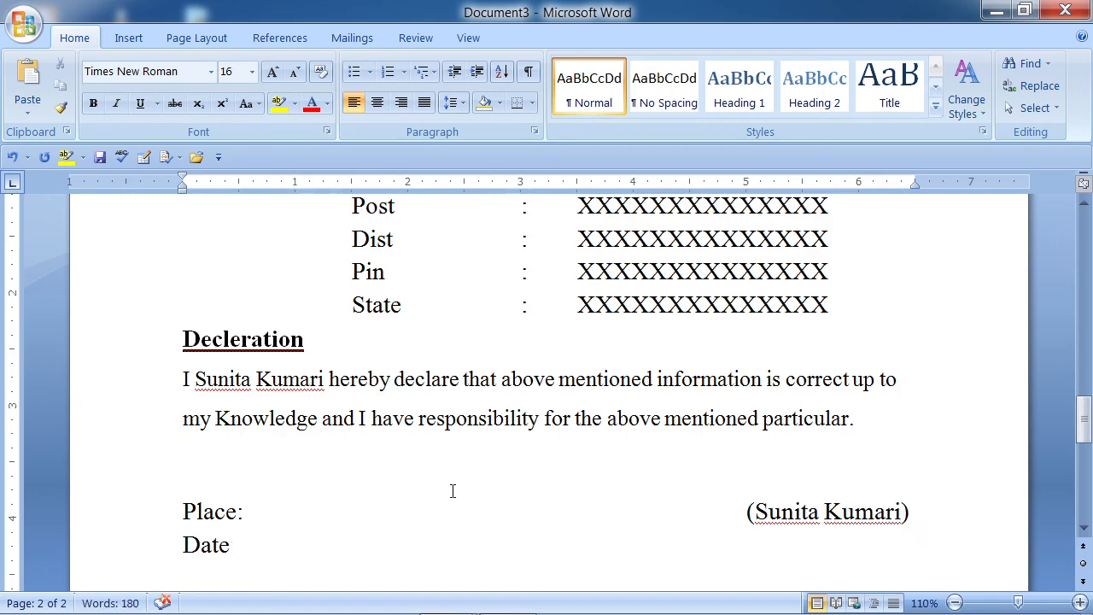
type(":")
key("Tab")
key("Tab")
key("Tab")
key("Tab")
key("Tab")
key("Tab")
key("Tab")
key("Tab")
key("Tab")
key("Tab")
type("Sign")
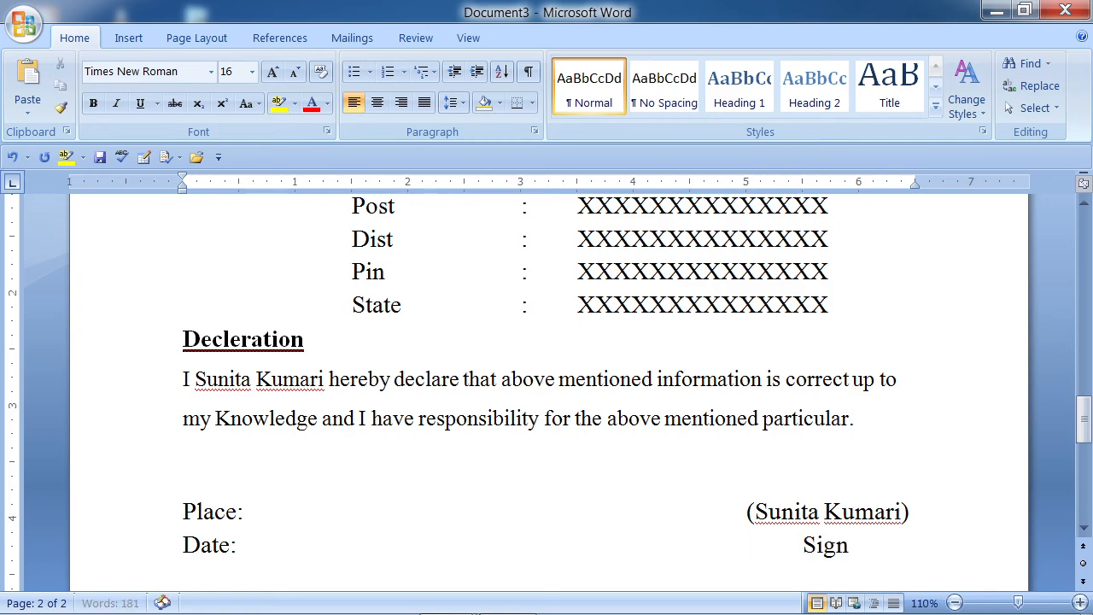
type("ature")
key("Left")
key("Left")
key("Left")
key("Left")
key("Left")
key("Left")
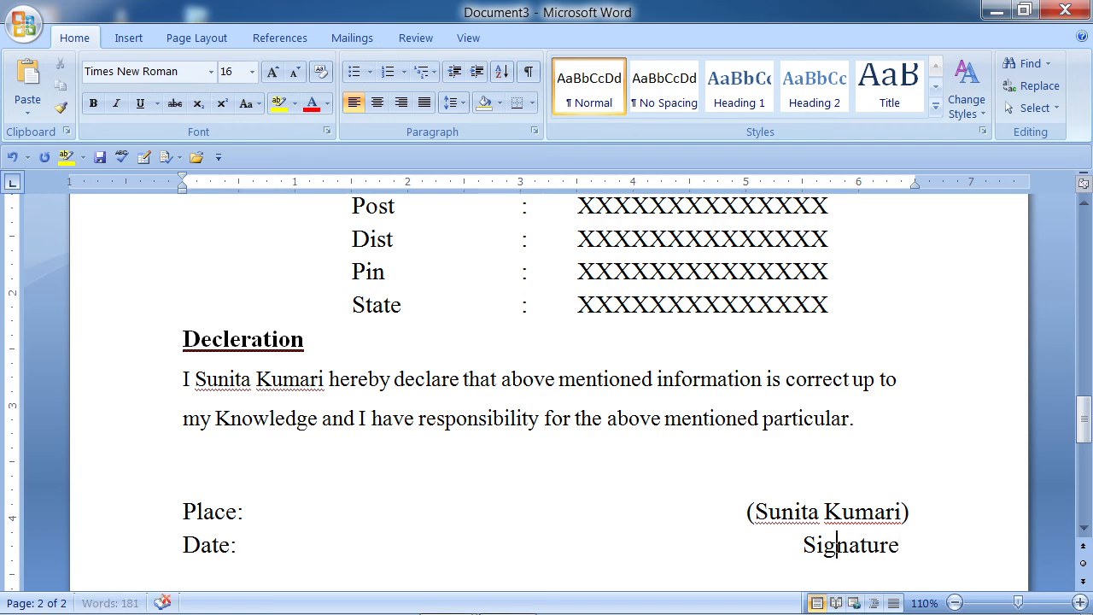
key("BackSpace")
key("BackSpace")
key("BackSpace")
key("BackSpace")
key("BackSpace")
key("BackSpace")
key("BackSpace")
key("BackSpace")
key("BackSpace")
key("BackSpace")
key("BackSpace")
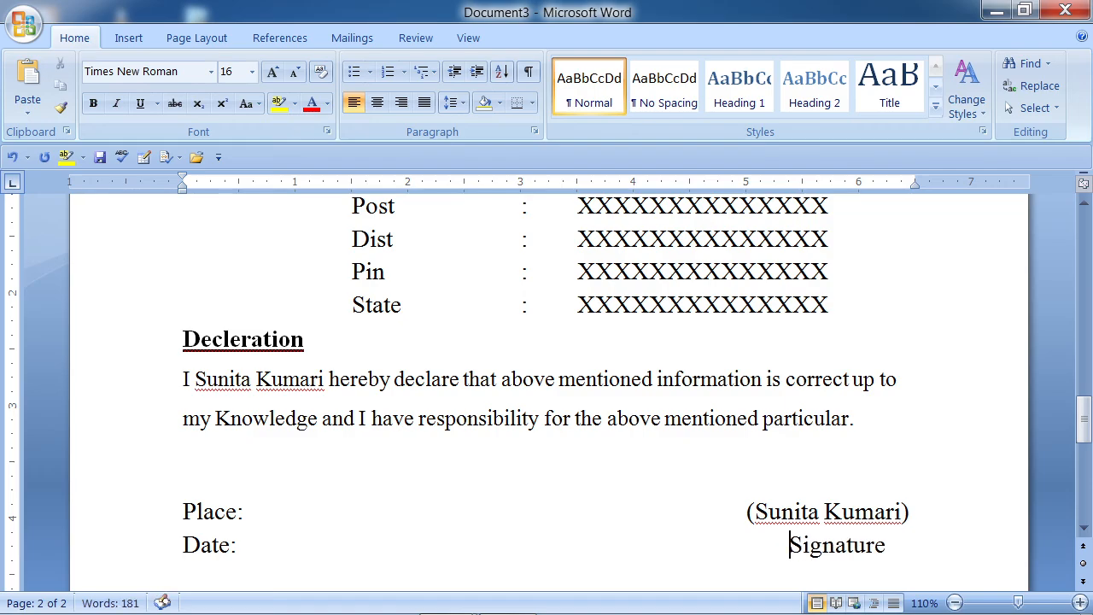
- Scroll back up to the RESUME title on page 1 and bring up the Insert commands
scroll(503, 471, "up", 8)
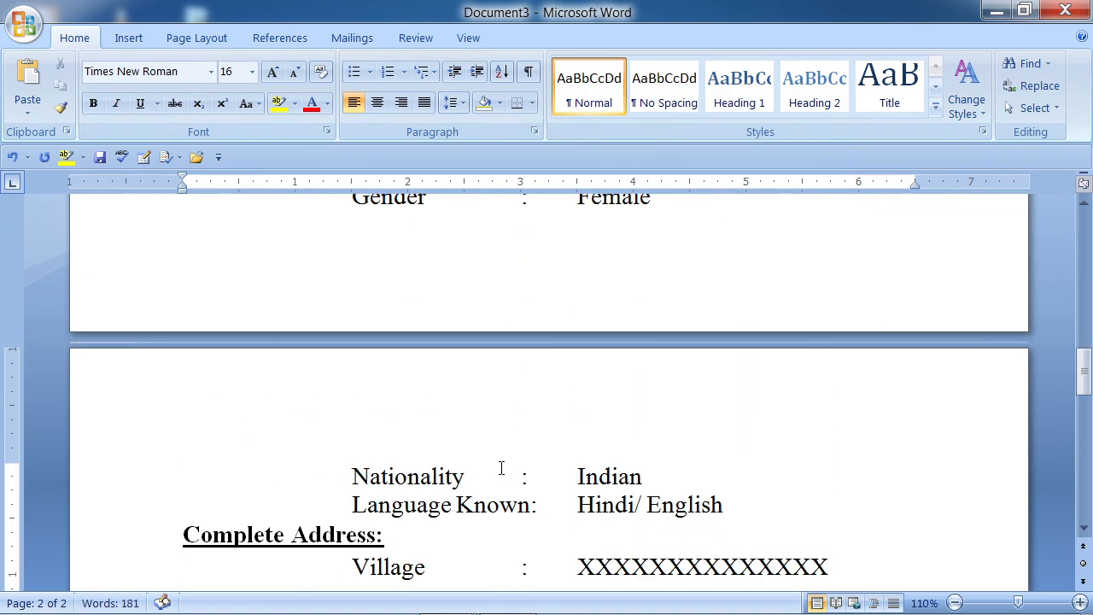
scroll(501, 468, "up", 12)
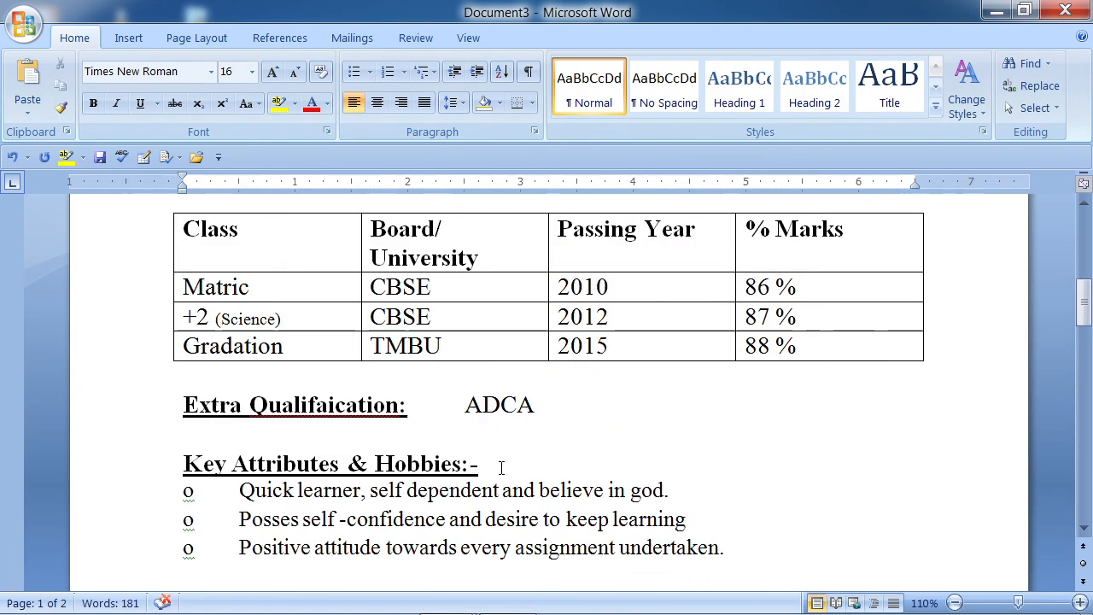
scroll(501, 468, "up", 10)
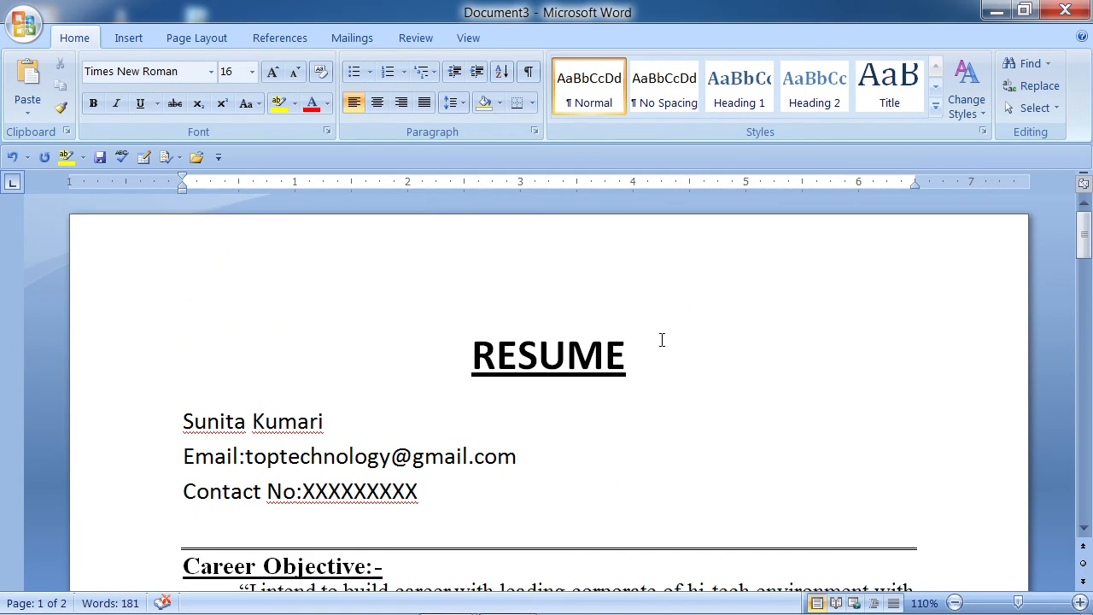
scroll(598, 380, "down", 1)
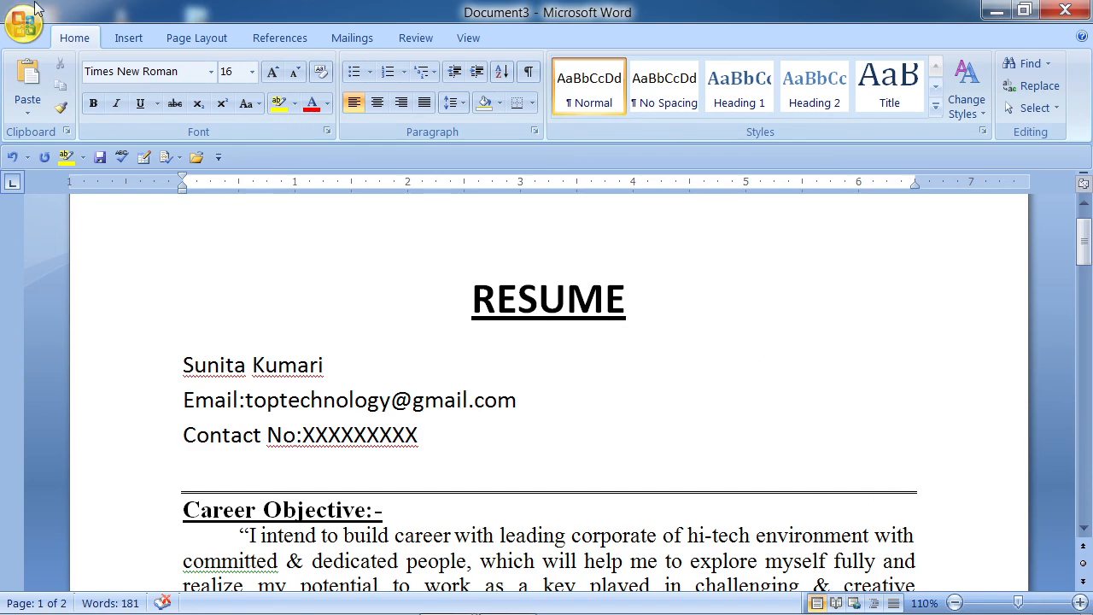
left_click(126, 39)
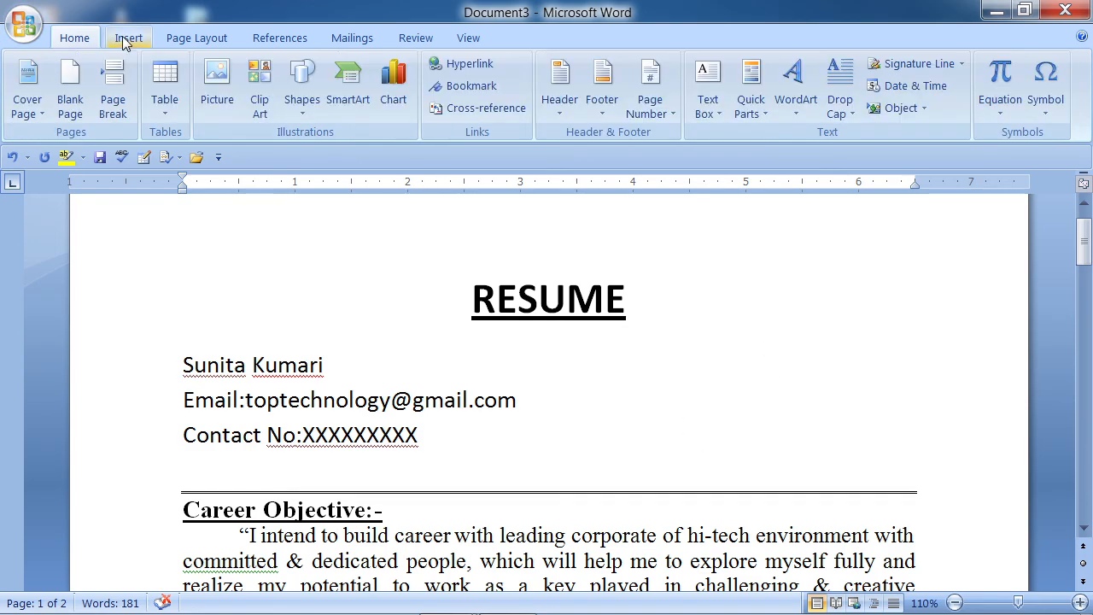
- Insert the photo Z P 001 from the imp folder below Date: on page 2
left_click(217, 81)
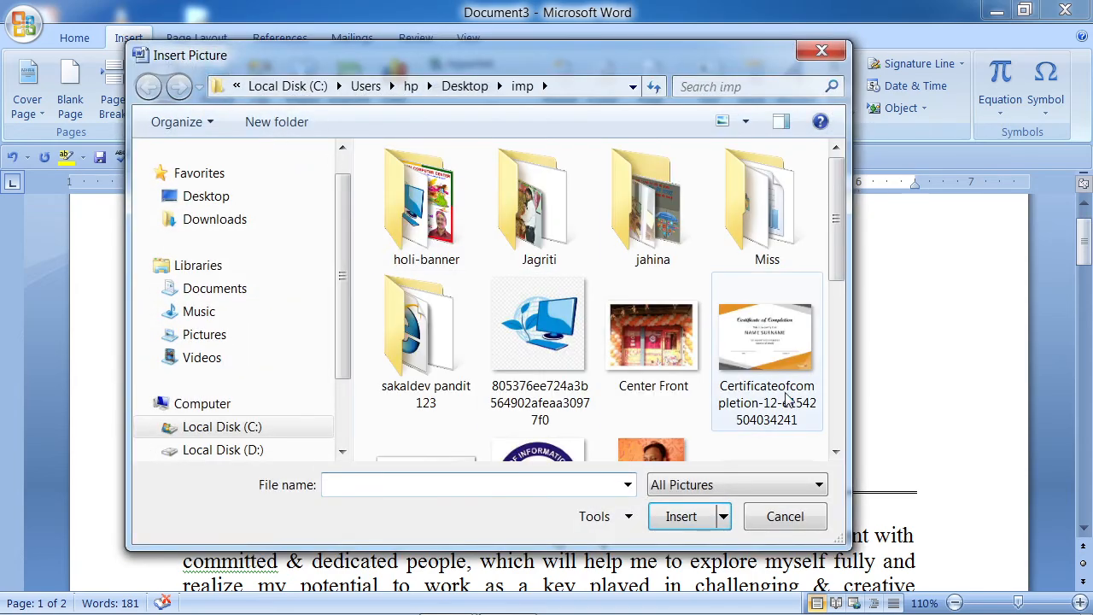
left_click(836, 453)
left_click(836, 453)
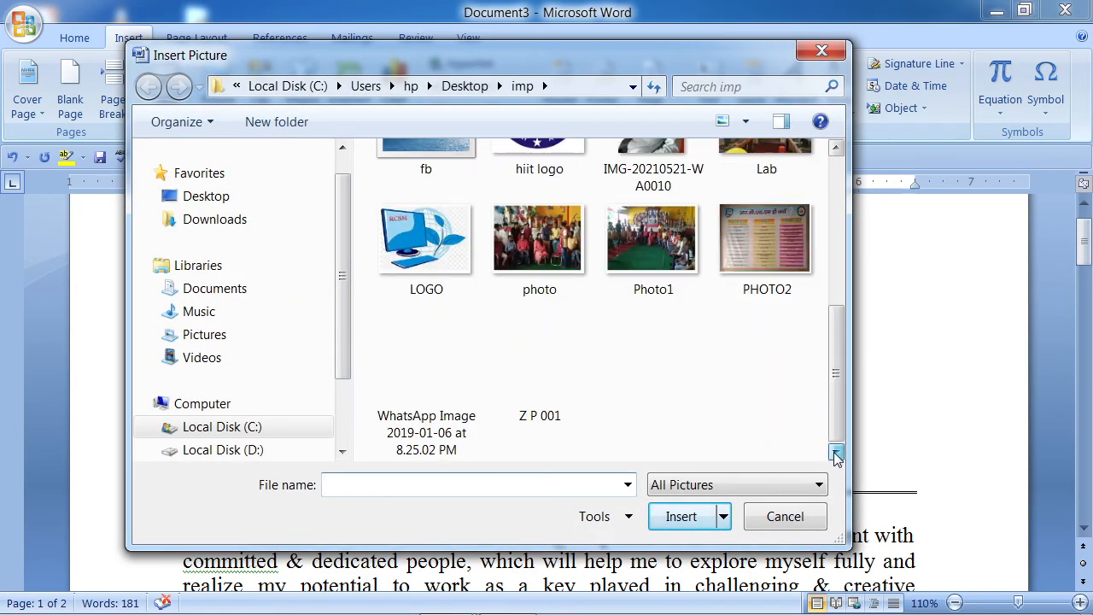
left_click(540, 359)
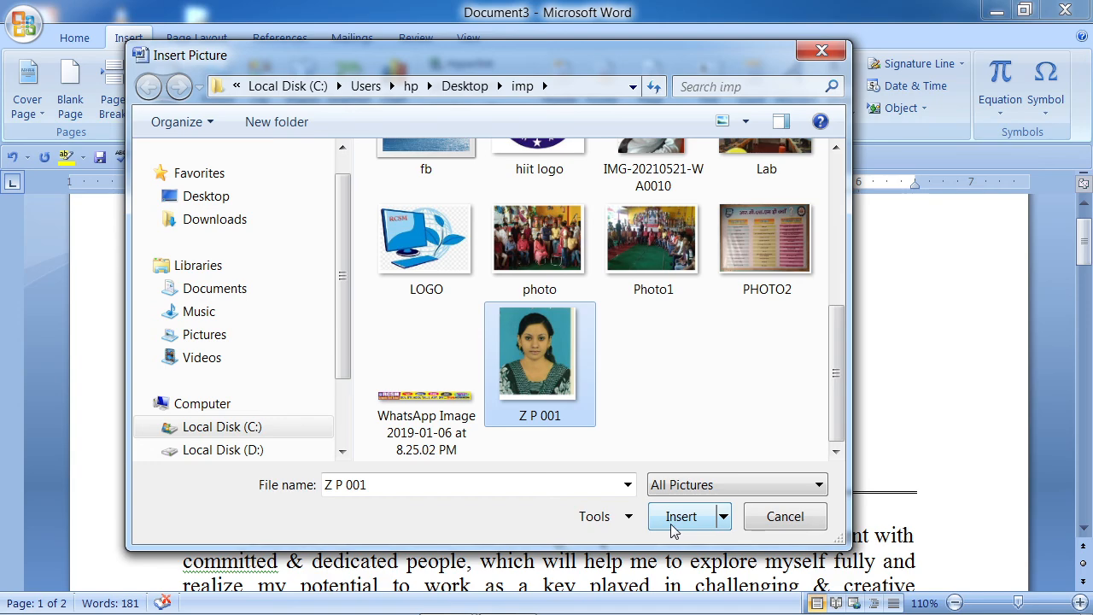
left_click(673, 528)
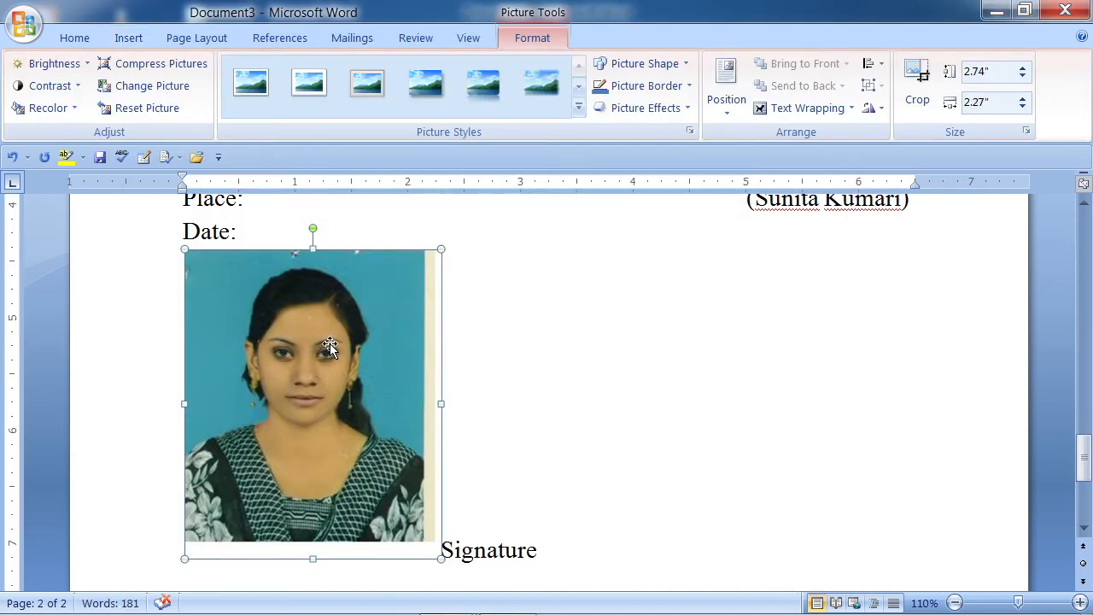
- Crop the photo's right and bottom edges, wrap text Square, and shrink it to 0.92" by 0.76"
left_click(917, 76)
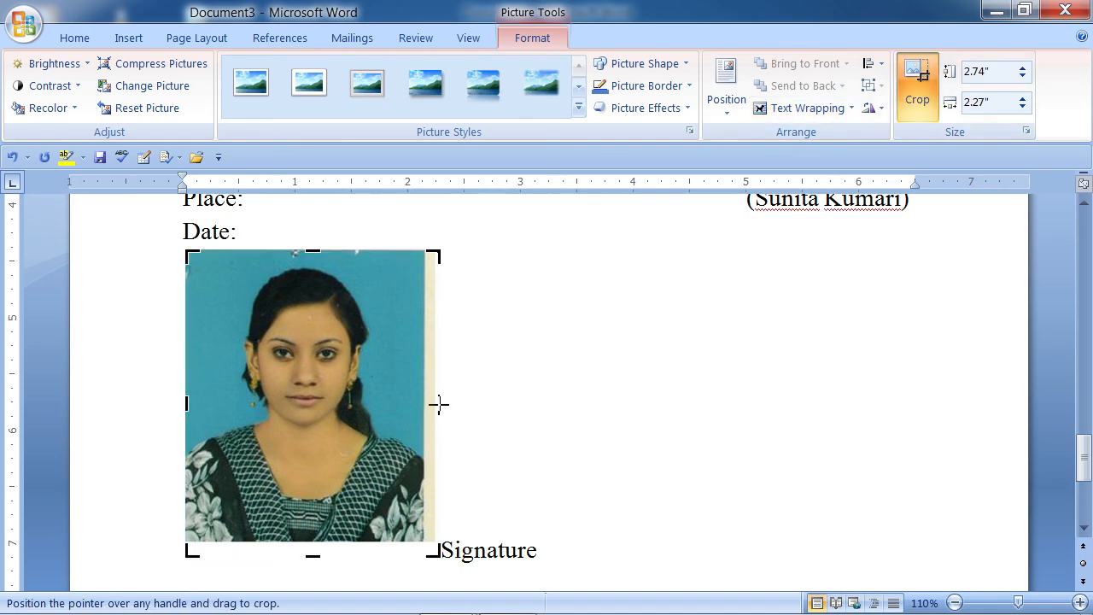
left_click_drag(438, 404, 424, 404)
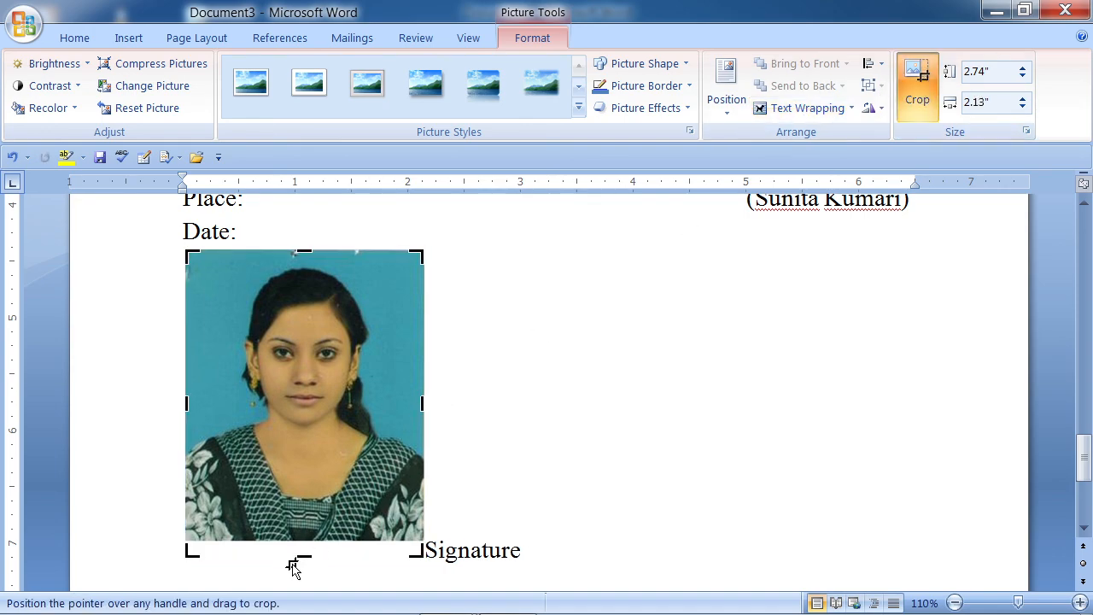
left_click_drag(304, 557, 304, 535)
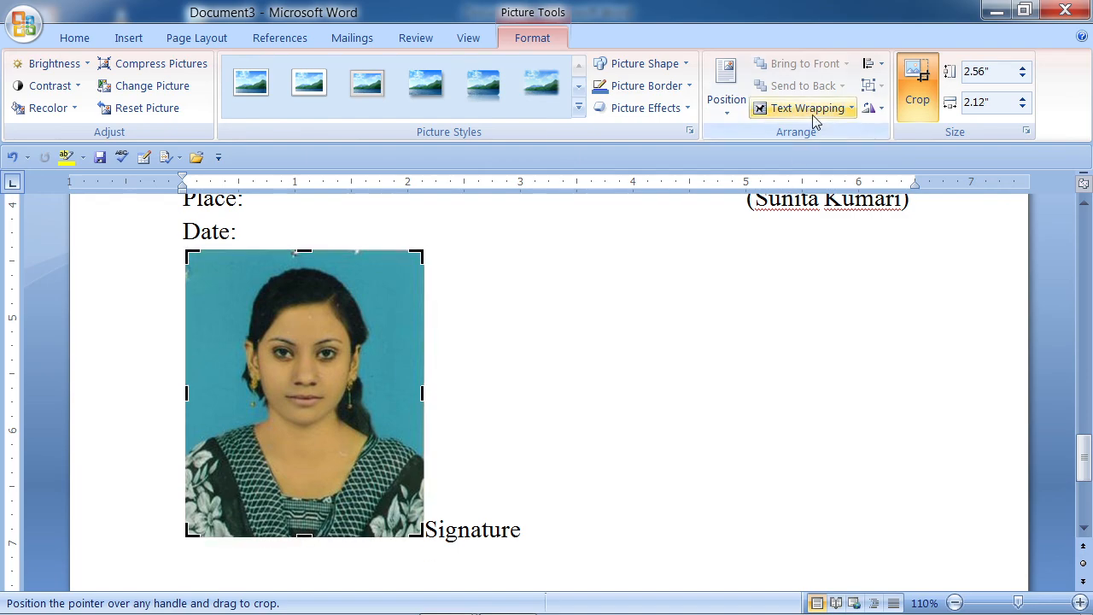
left_click(850, 109)
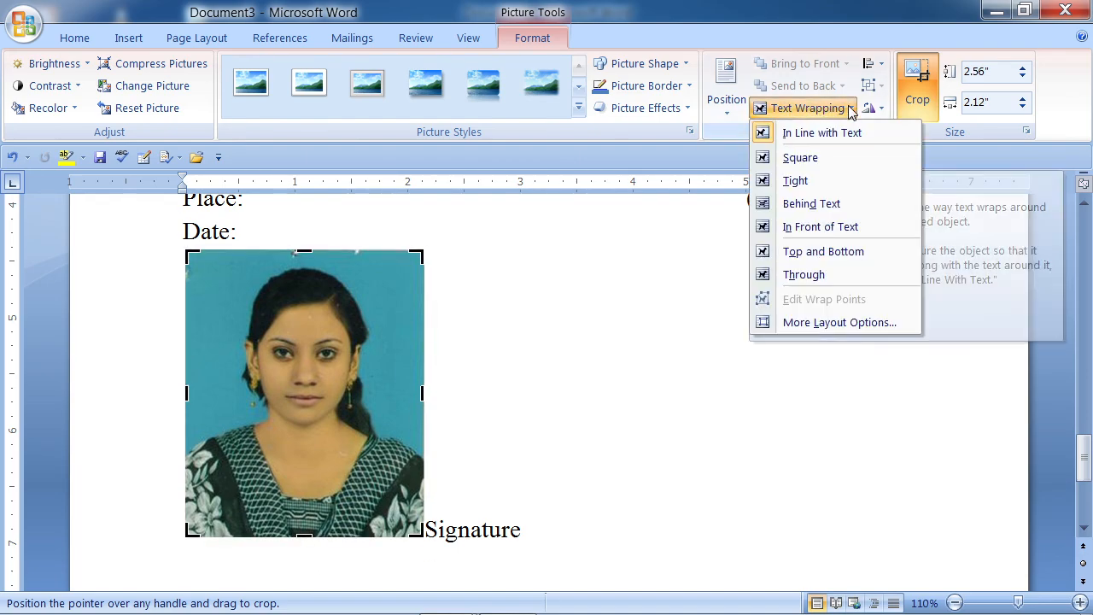
left_click(802, 160)
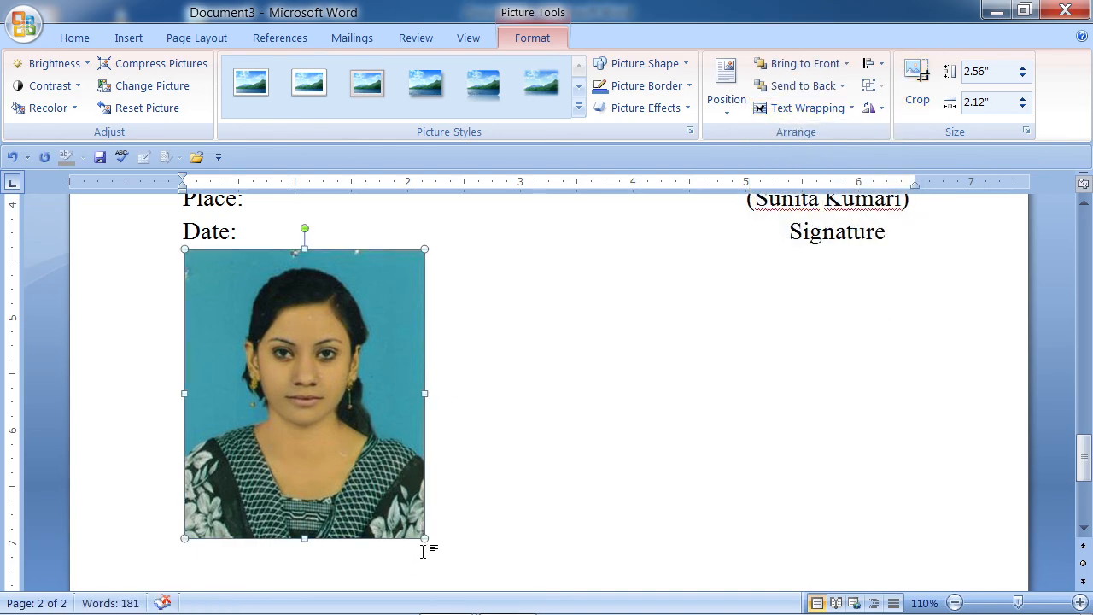
left_click_drag(425, 536, 249, 352)
- Drag the passport photo to the top right of page 1, beside the contact lines
scroll(590, 480, "up", 2)
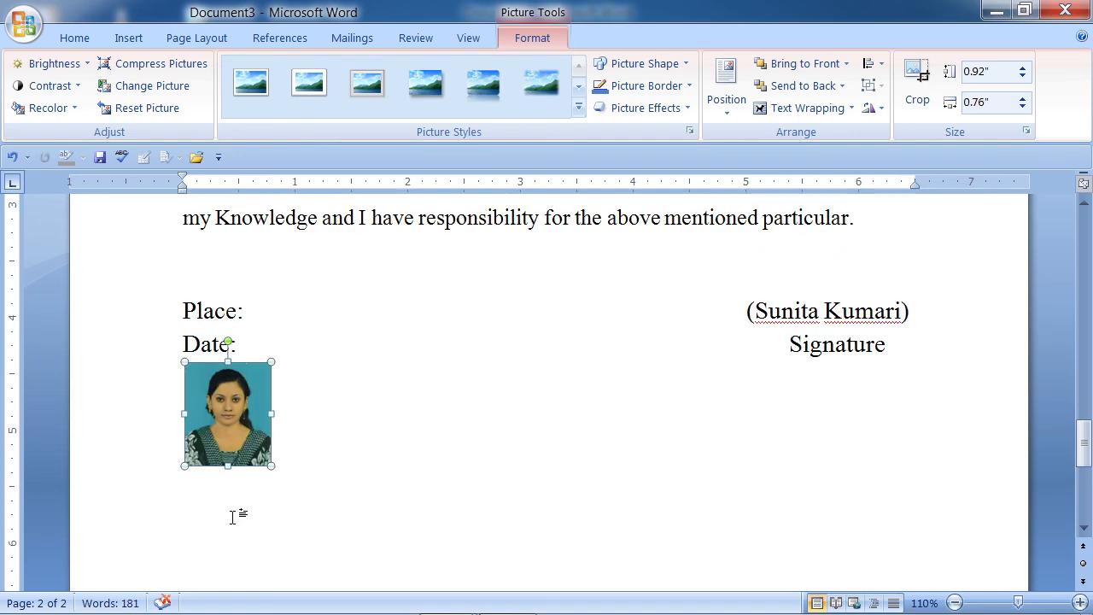
left_click_drag(229, 395, 598, 315)
scroll(583, 483, "up", 3)
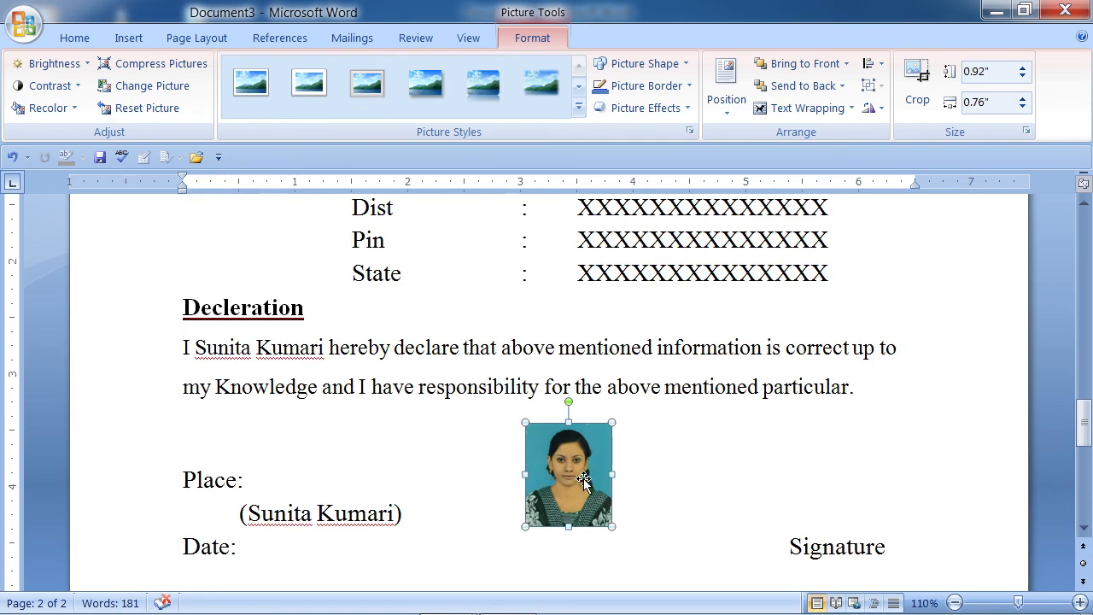
left_click_drag(582, 480, 934, 287)
scroll(948, 401, "up", 5)
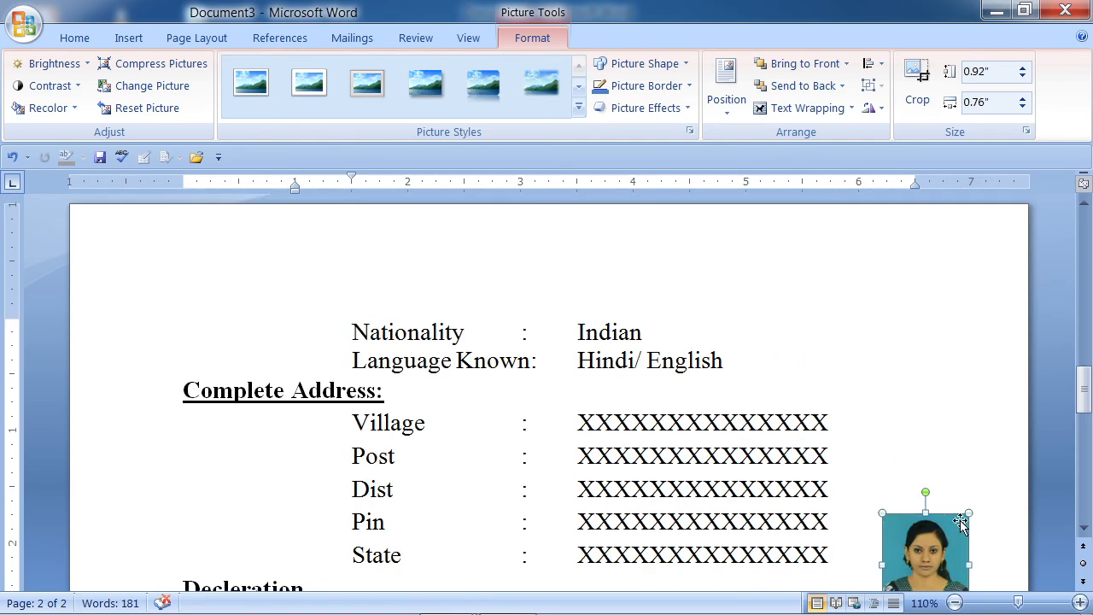
left_click_drag(927, 520, 900, 316)
scroll(905, 325, "up", 3)
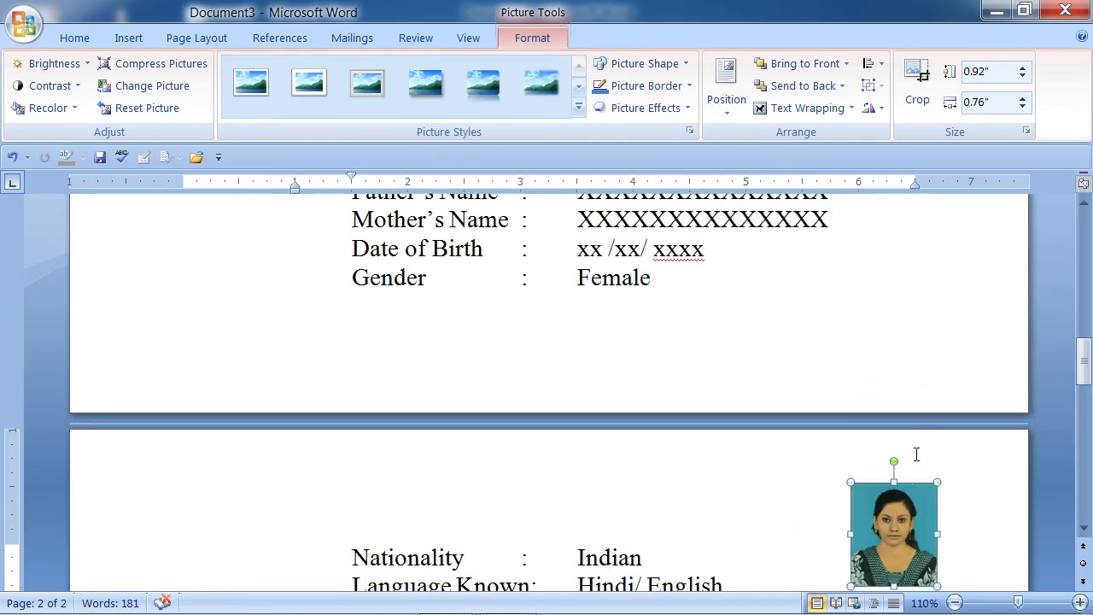
left_click_drag(912, 495, 929, 270)
scroll(926, 273, "up", 6)
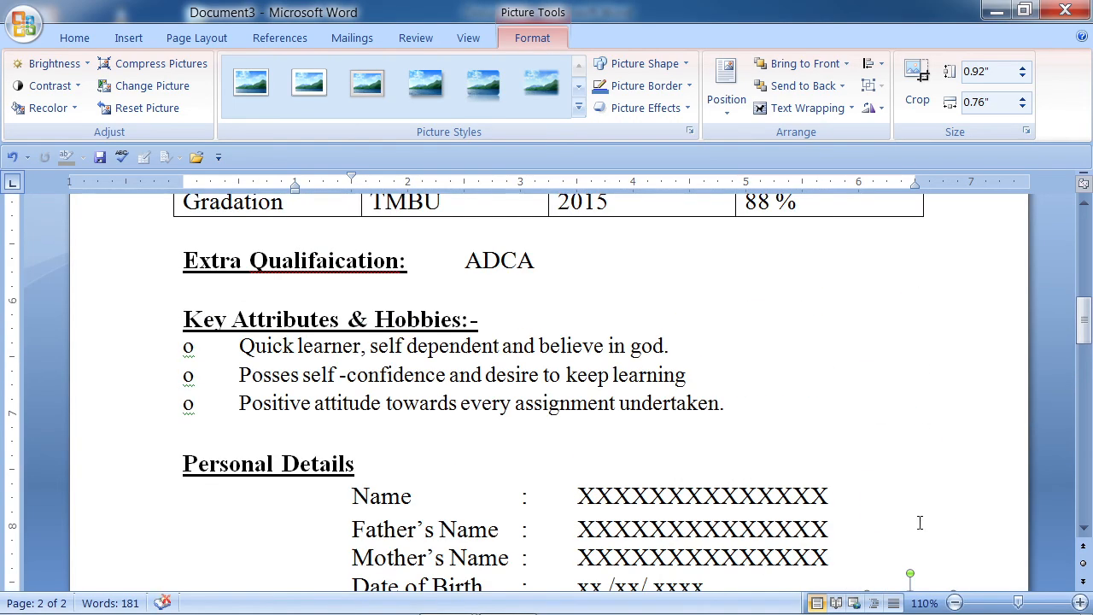
scroll(914, 481, "down", 3)
left_click_drag(914, 482, 898, 282)
scroll(896, 358, "up", 2)
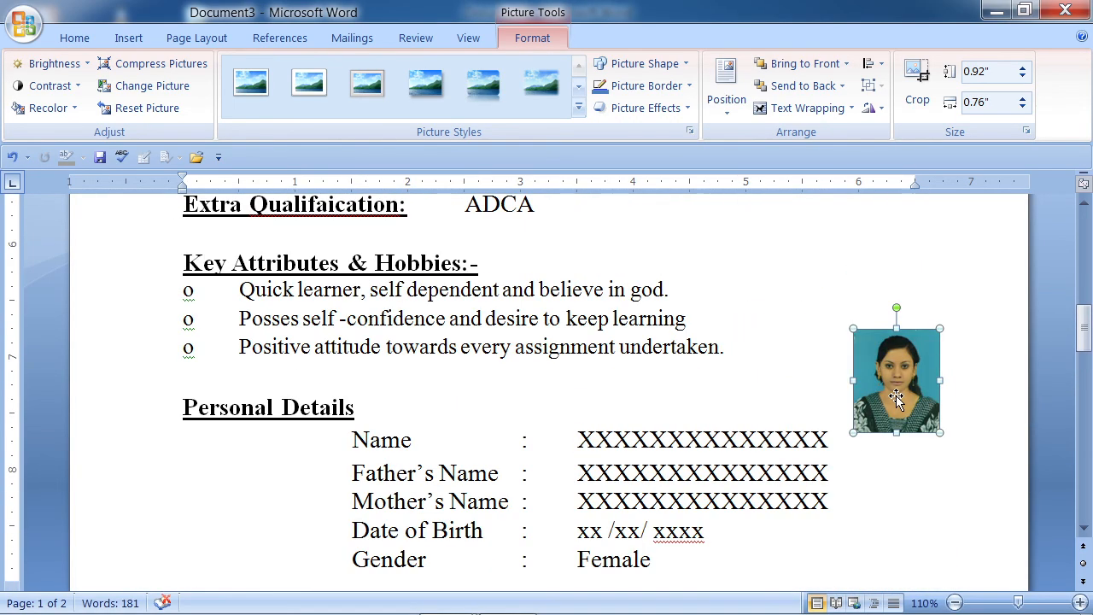
scroll(897, 393, "up", 3)
left_click_drag(896, 470, 925, 252)
scroll(922, 251, "up", 3)
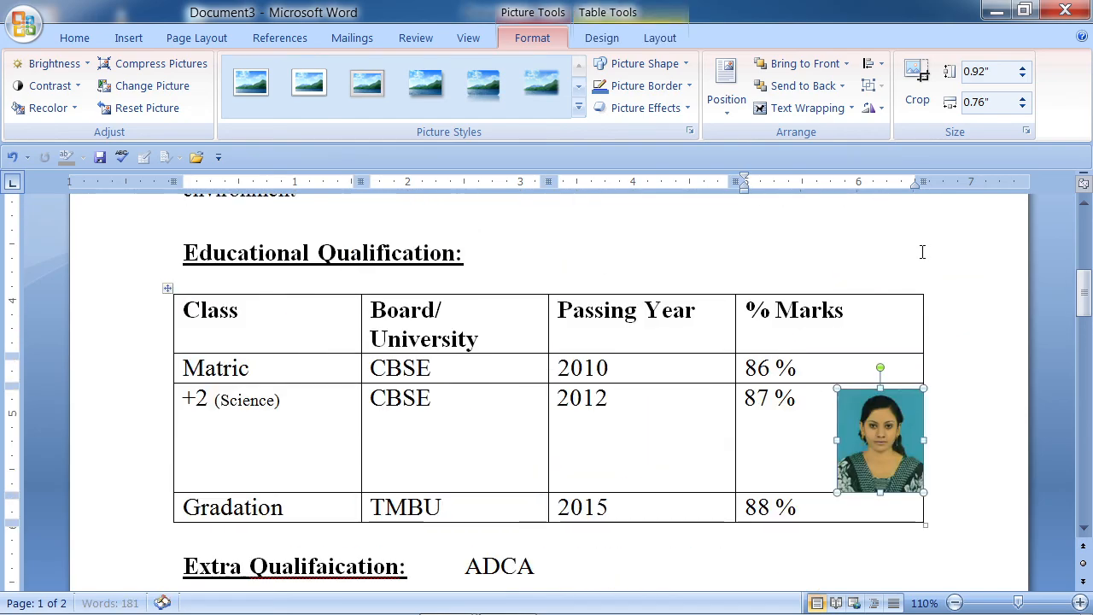
left_click_drag(884, 412, 863, 272)
scroll(862, 269, "up", 4)
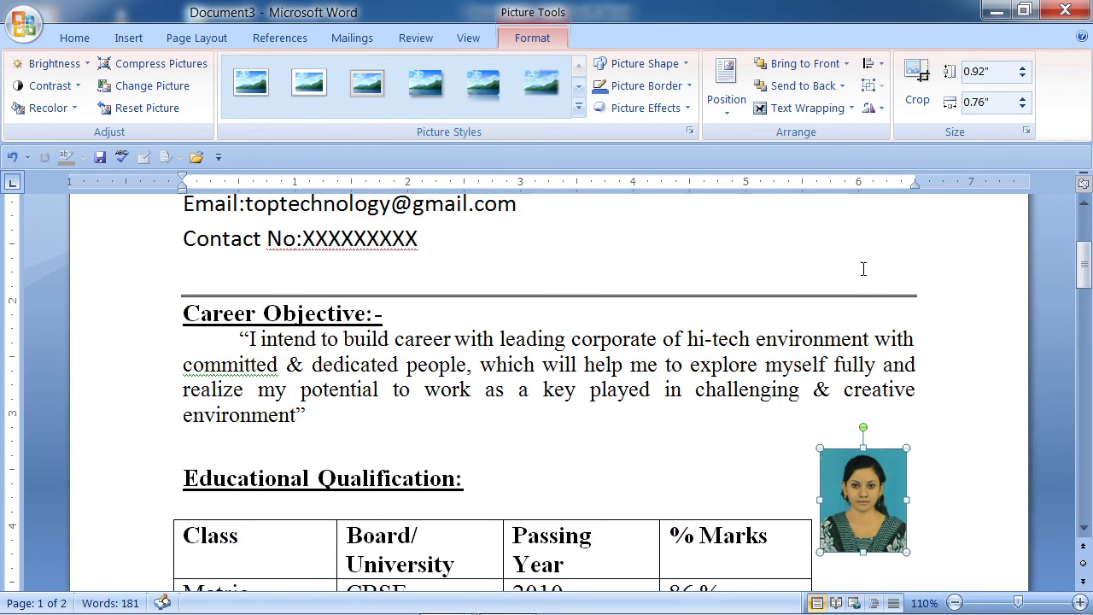
left_click_drag(871, 469, 862, 226)
scroll(855, 365, "up", 1)
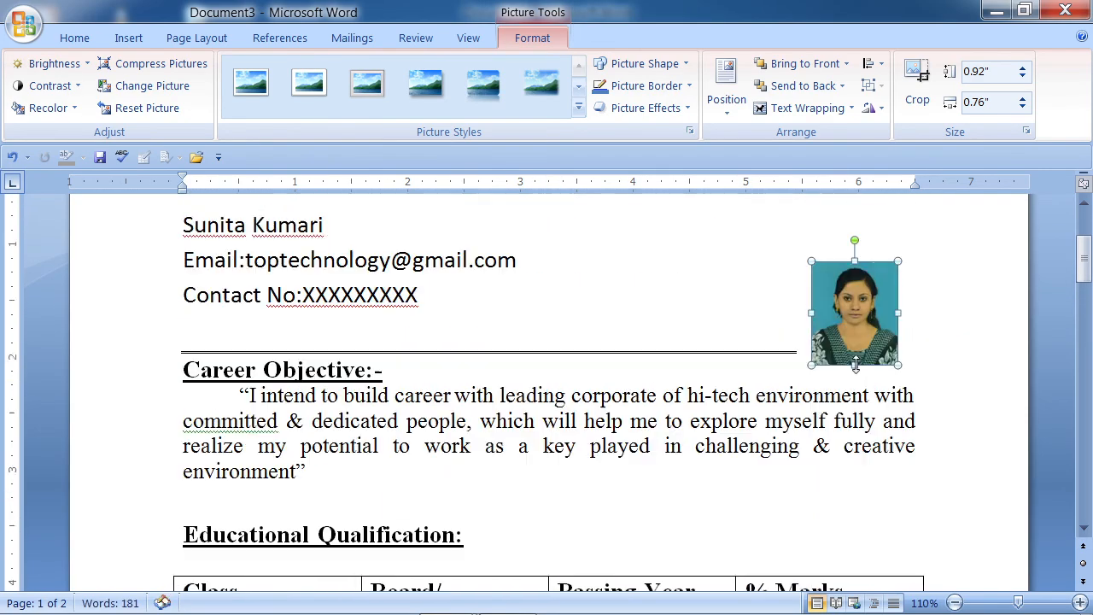
scroll(855, 364, "up", 1)
left_click_drag(859, 360, 830, 306)
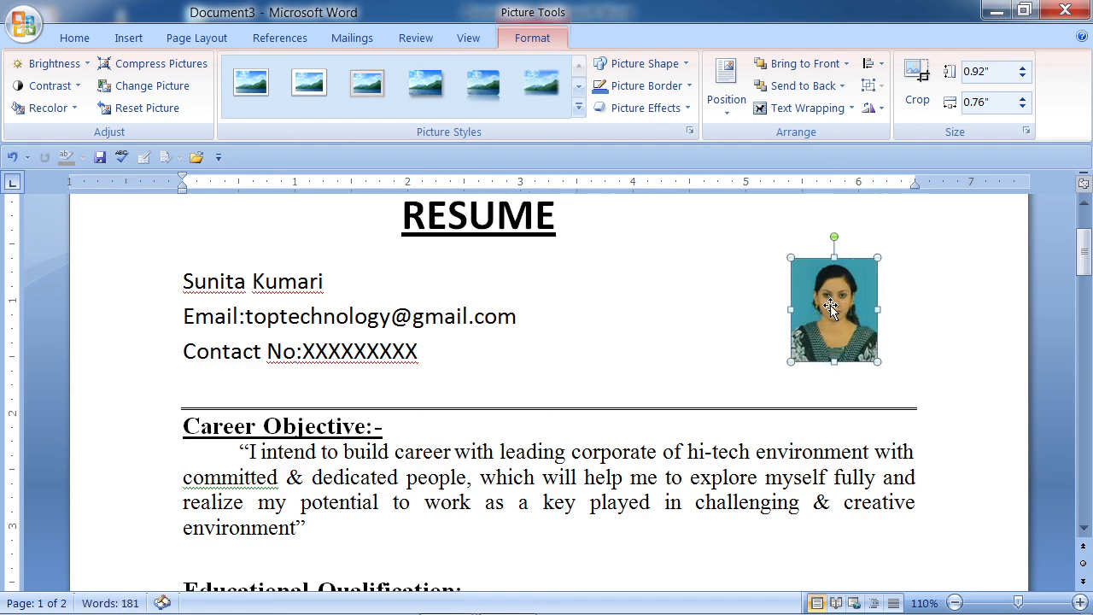
- Give the photo a simple white frame style and nudge it slightly up and left
left_click(240, 90)
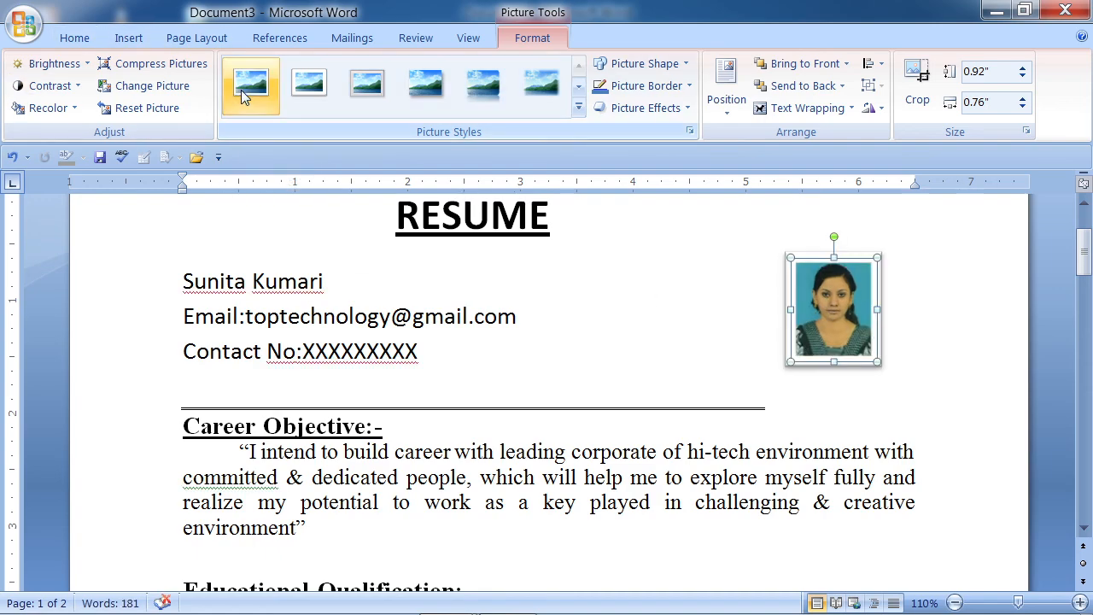
left_click(603, 482)
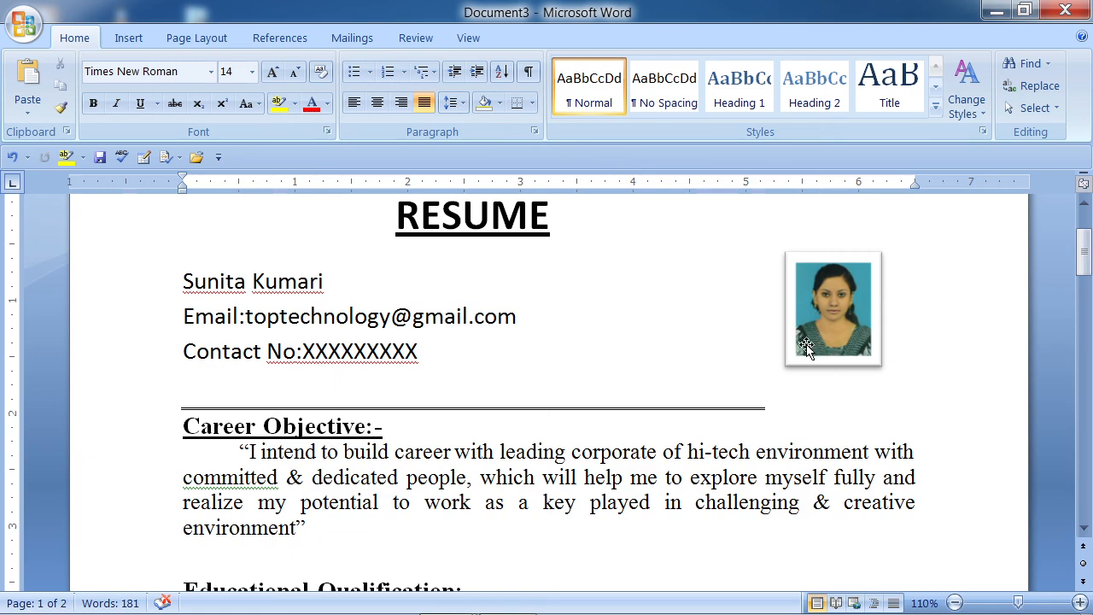
left_click(810, 341)
left_click_drag(811, 340, 800, 336)
scroll(428, 353, "down", 3)
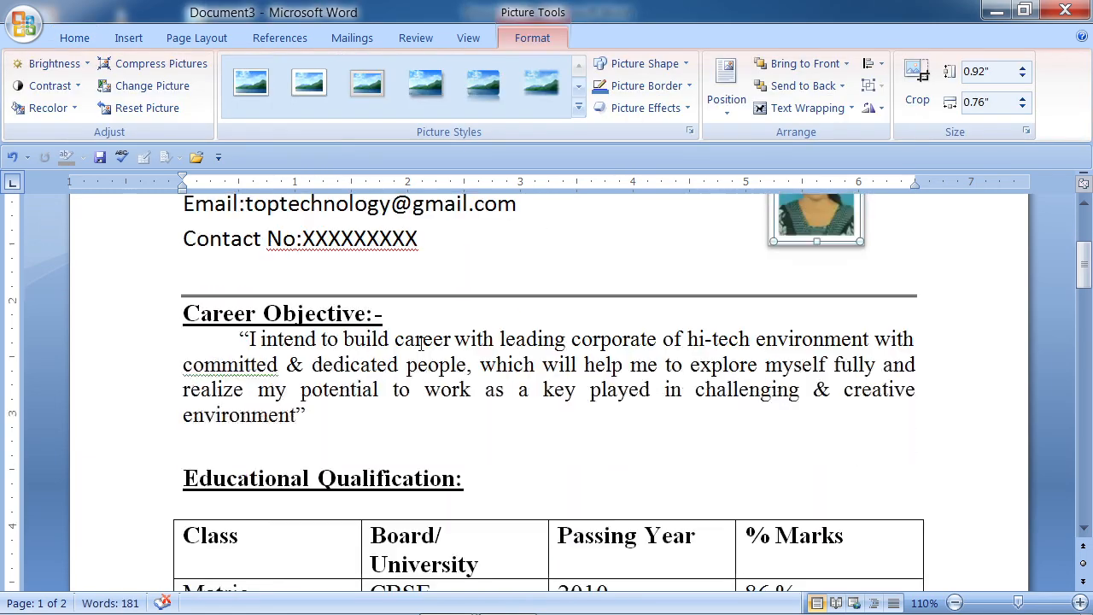
scroll(235, 373, "down", 9)
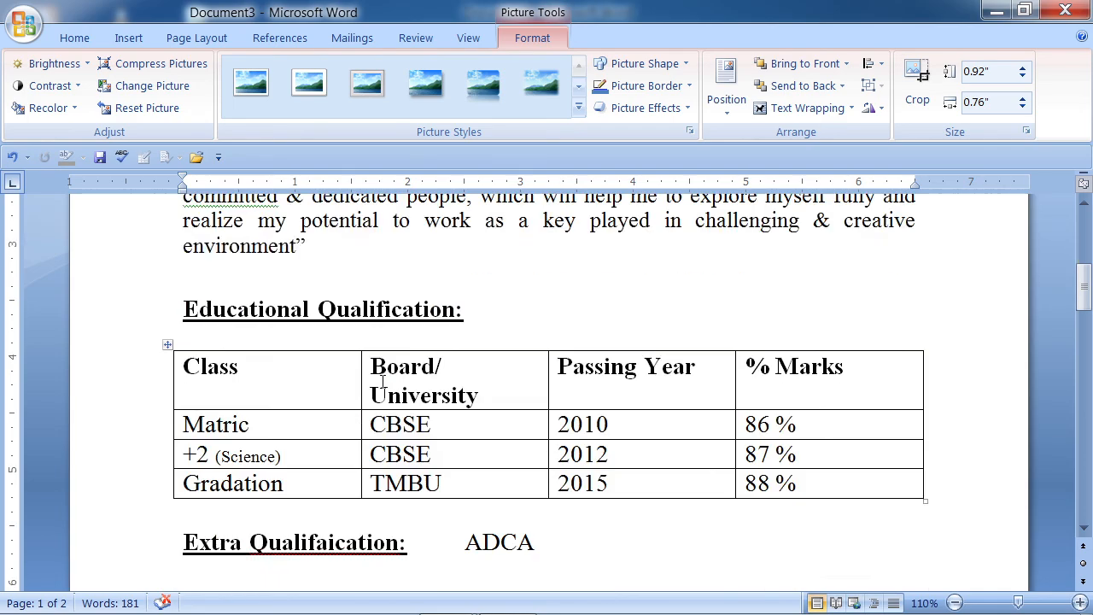
scroll(373, 373, "down", 18)
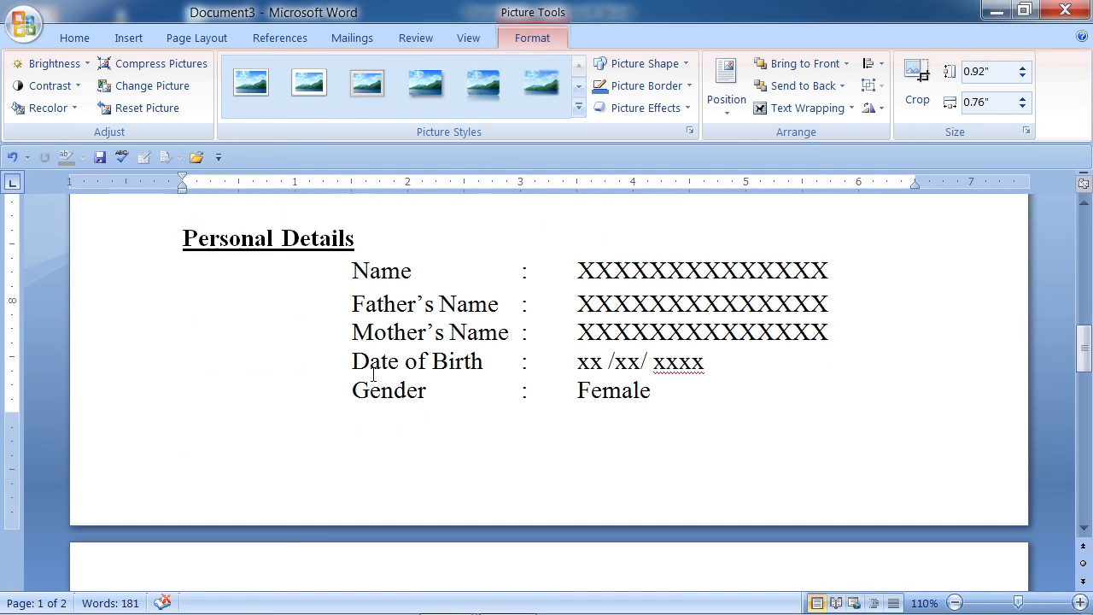
scroll(372, 373, "up", 13)
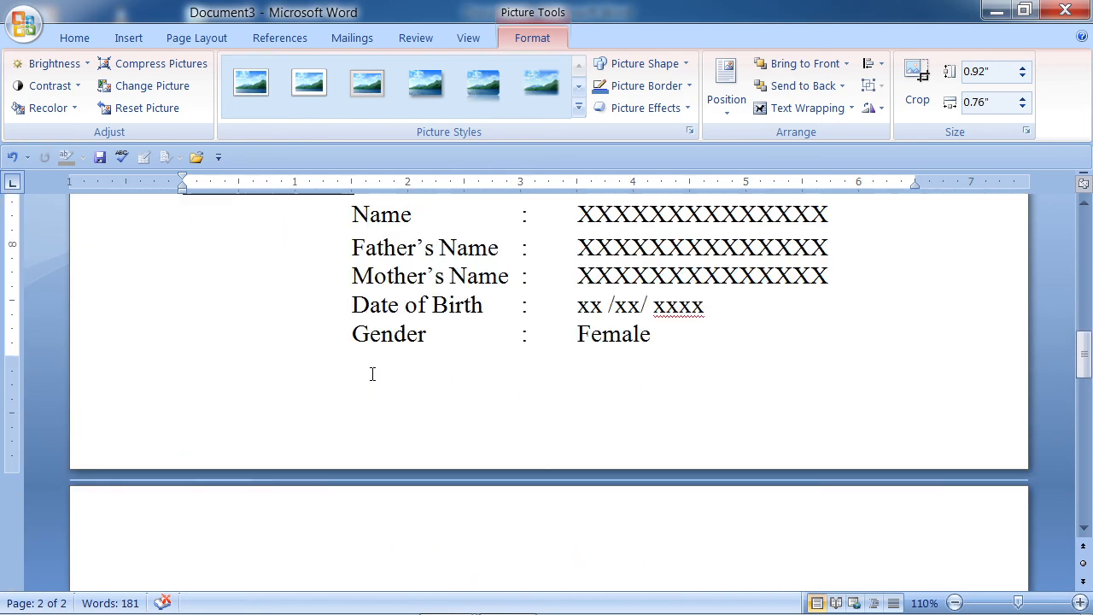
scroll(372, 373, "up", 20)
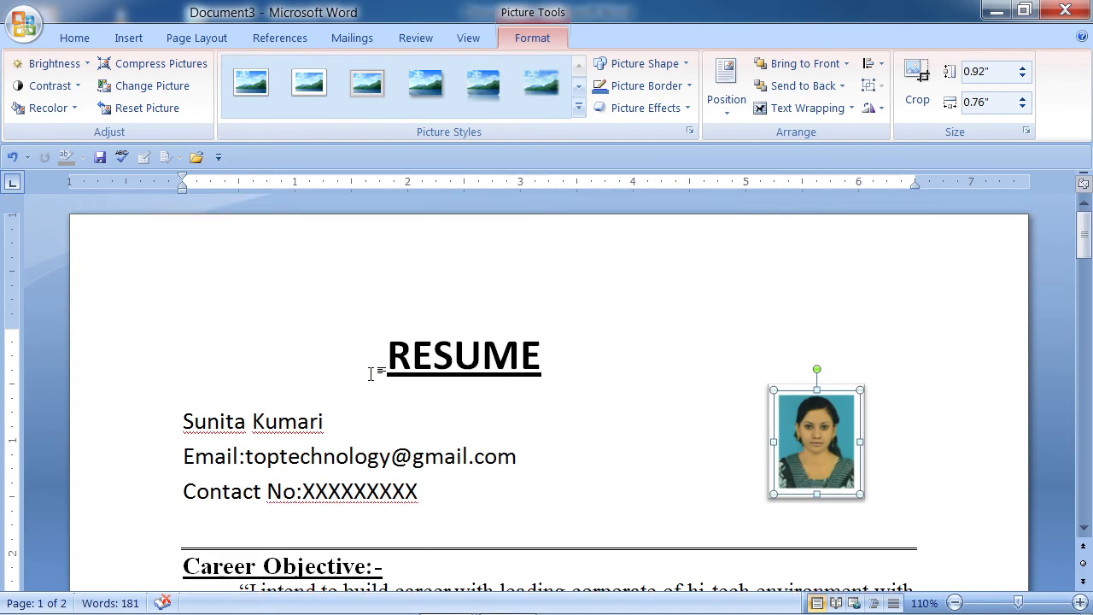
scroll(386, 359, "down", 12)
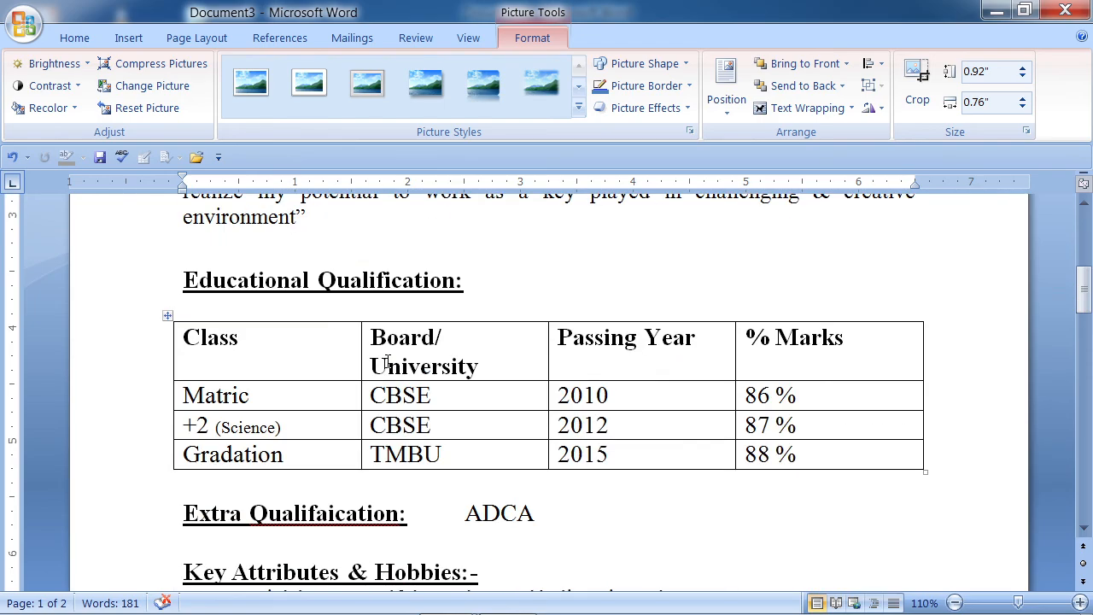
scroll(387, 363, "down", 18)
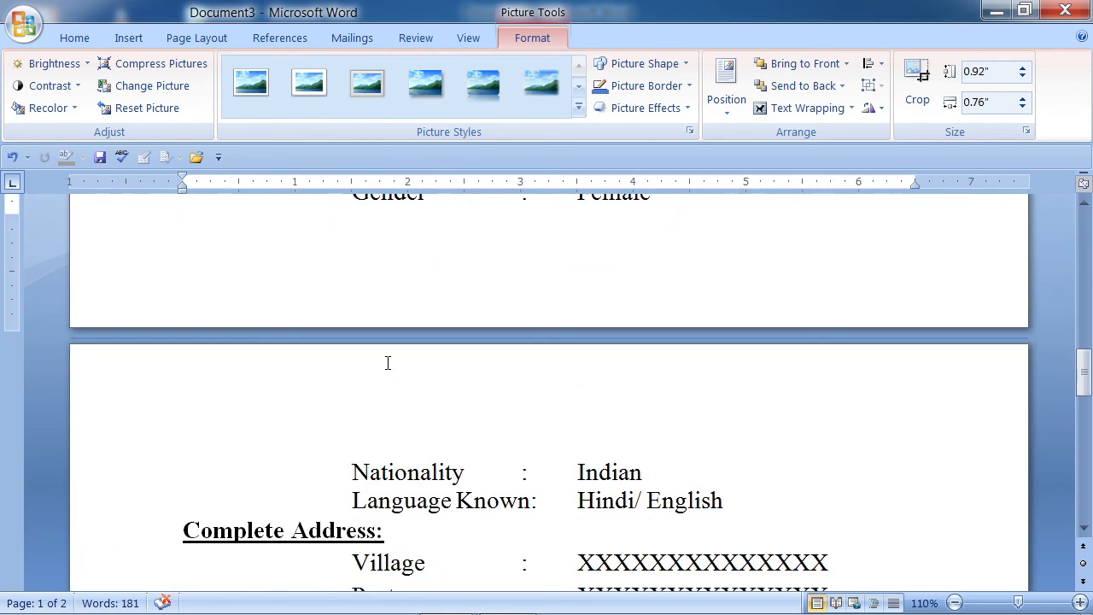
scroll(387, 363, "down", 5)
scroll(387, 363, "up", 6)
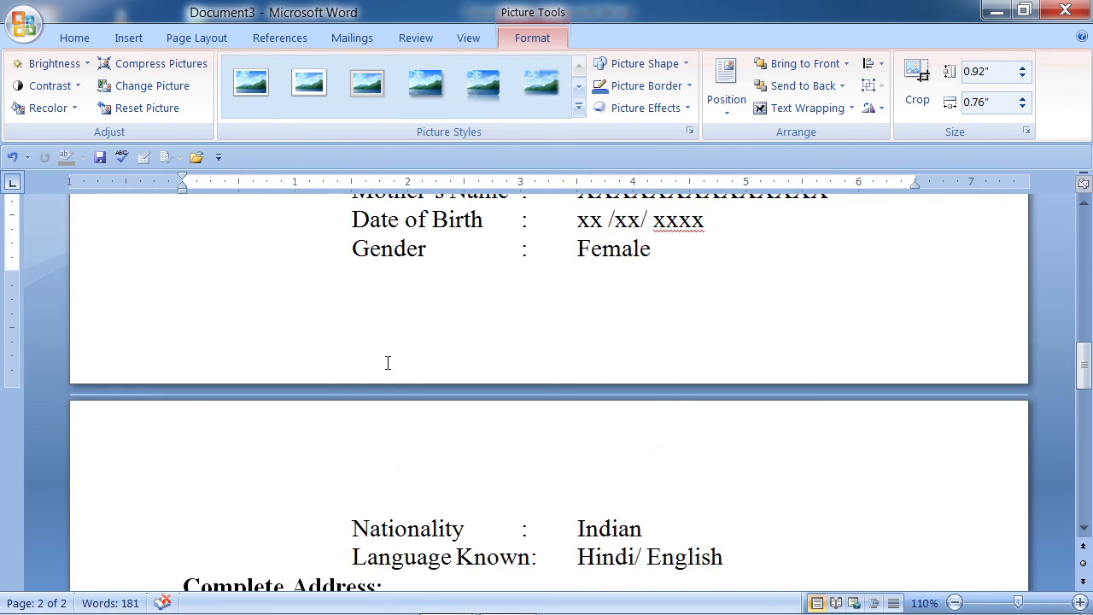
scroll(387, 363, "down", 13)
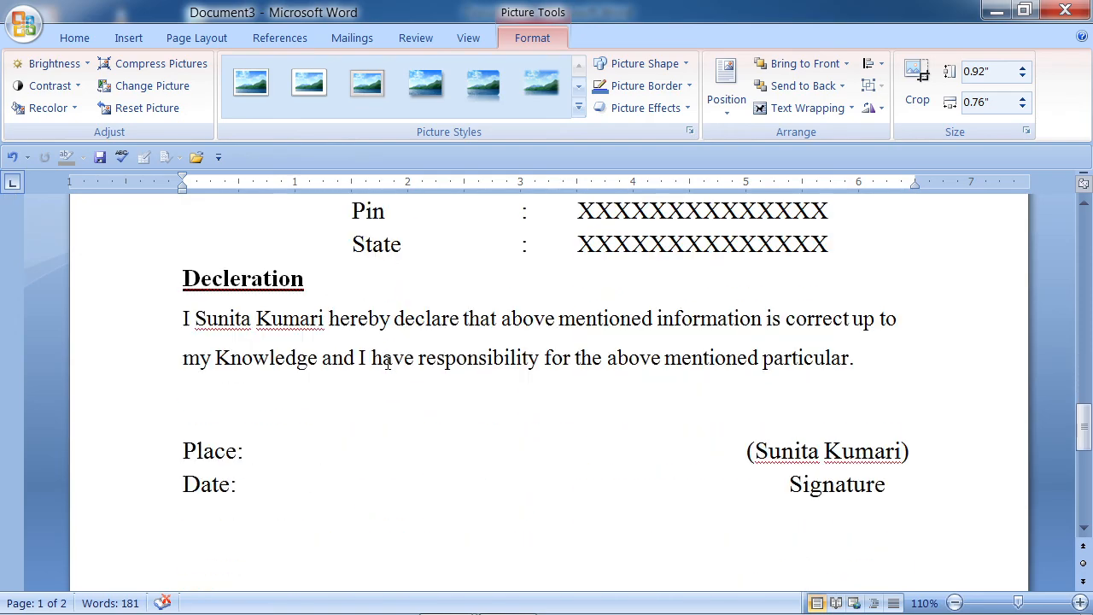
scroll(387, 363, "down", 10)
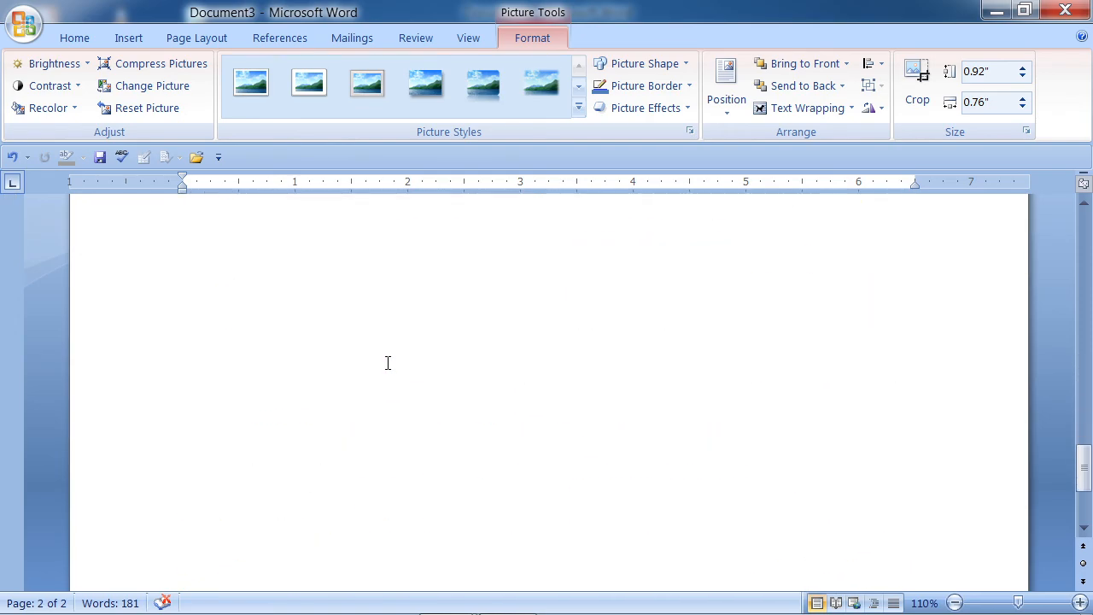
scroll(387, 363, "up", 13)
scroll(386, 363, "up", 20)
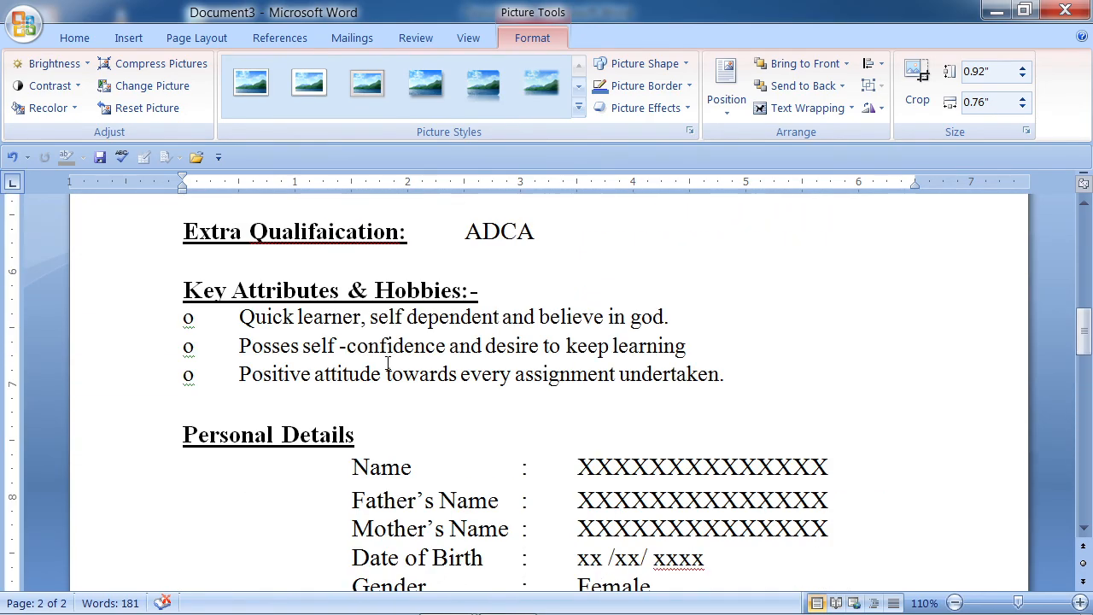
scroll(386, 363, "up", 10)
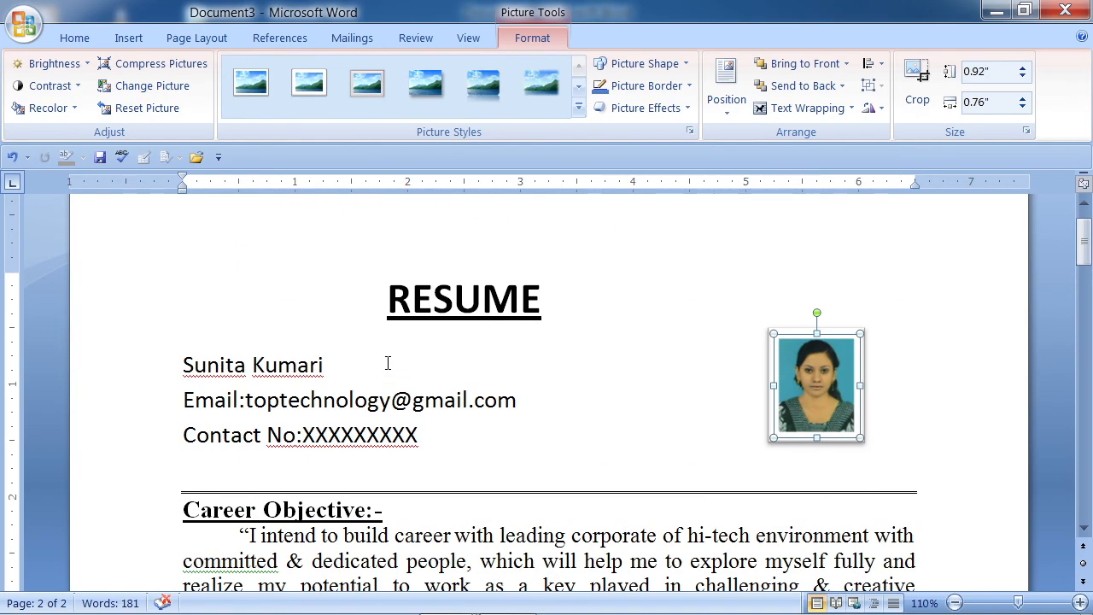
left_click(350, 308)
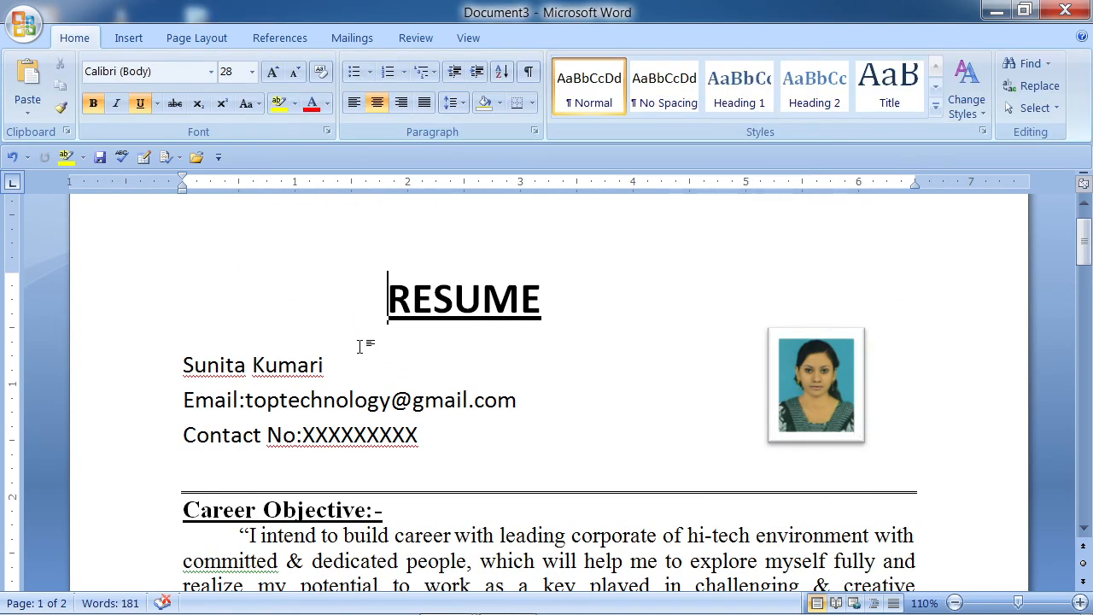
left_click(424, 437)
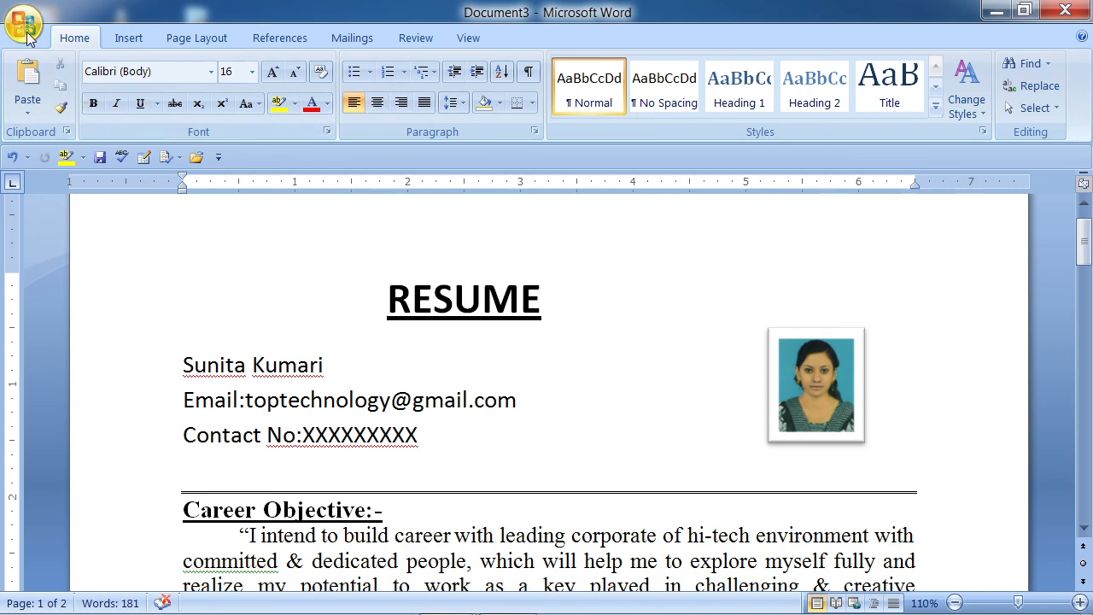
left_click(25, 32)
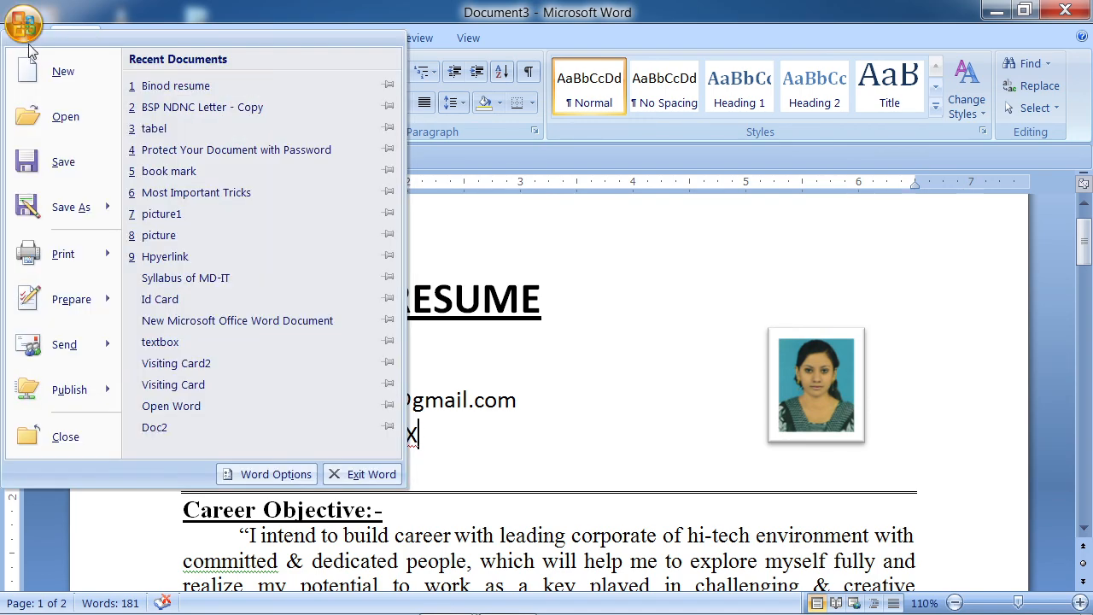
mouse_move(86, 261)
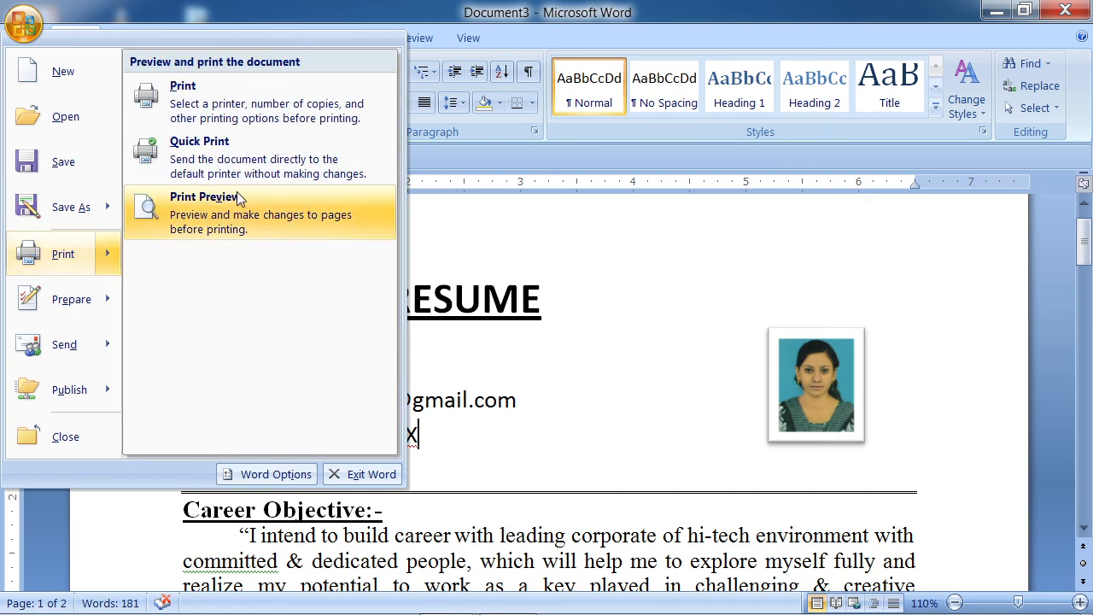
left_click(243, 211)
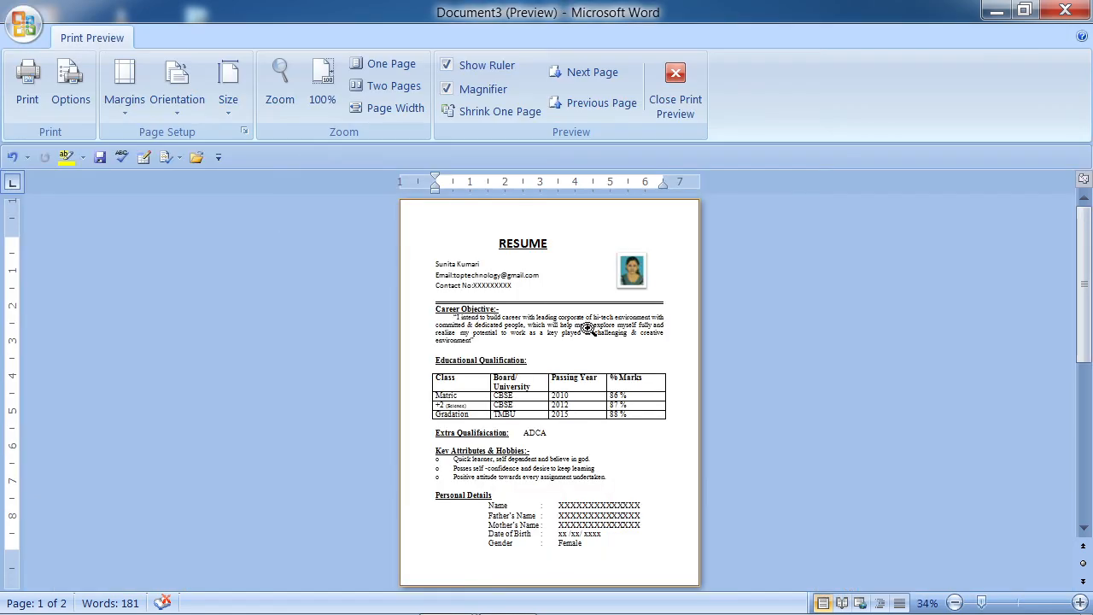
scroll(587, 328, "down", 3)
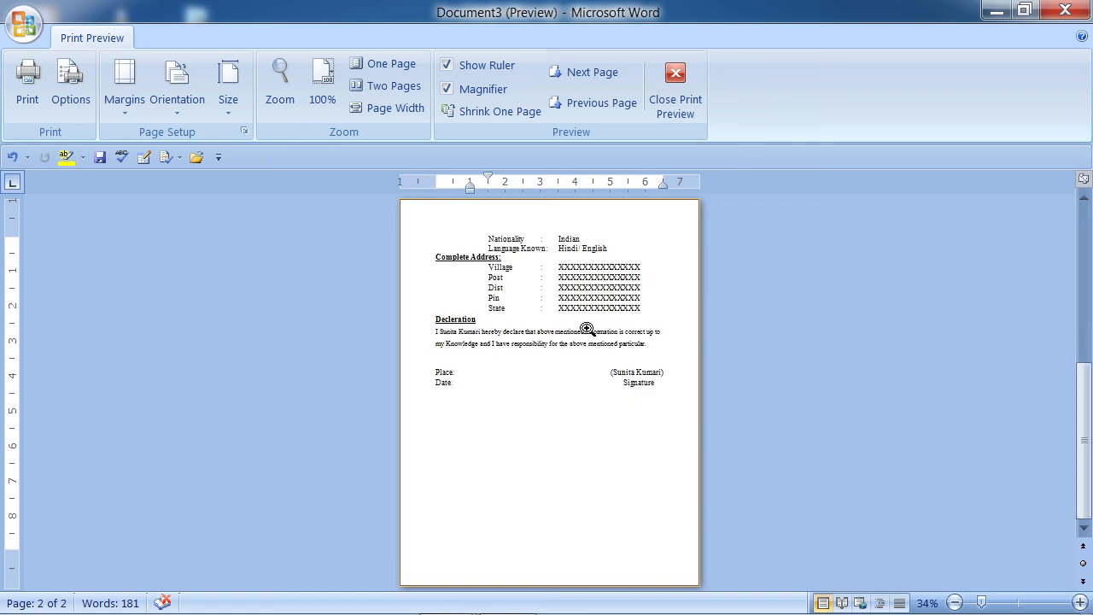
scroll(587, 329, "up", 3)
left_click(670, 110)
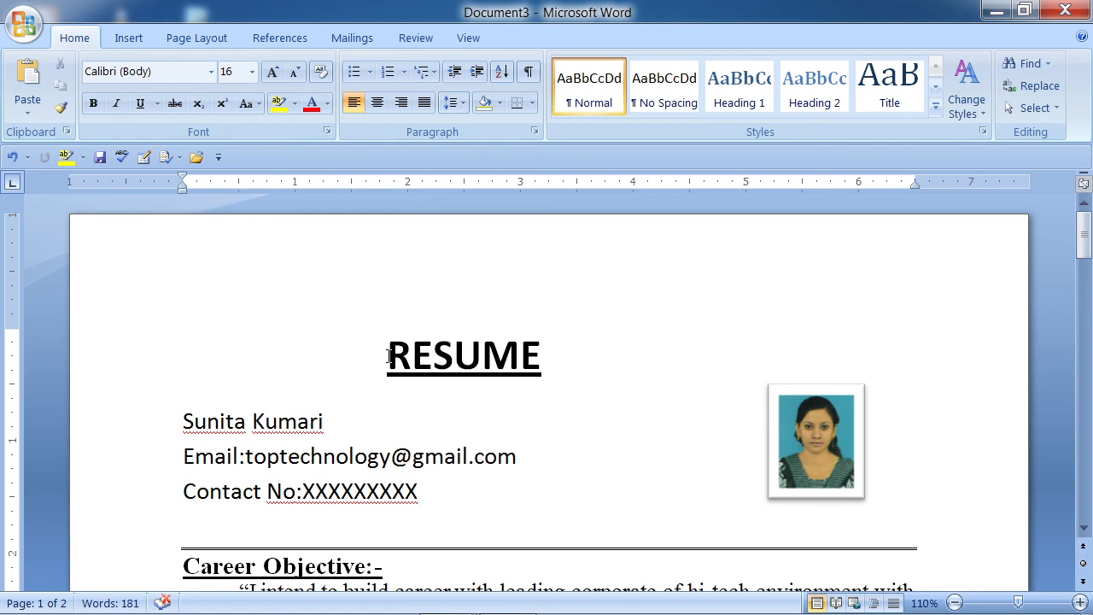
left_click(389, 355)
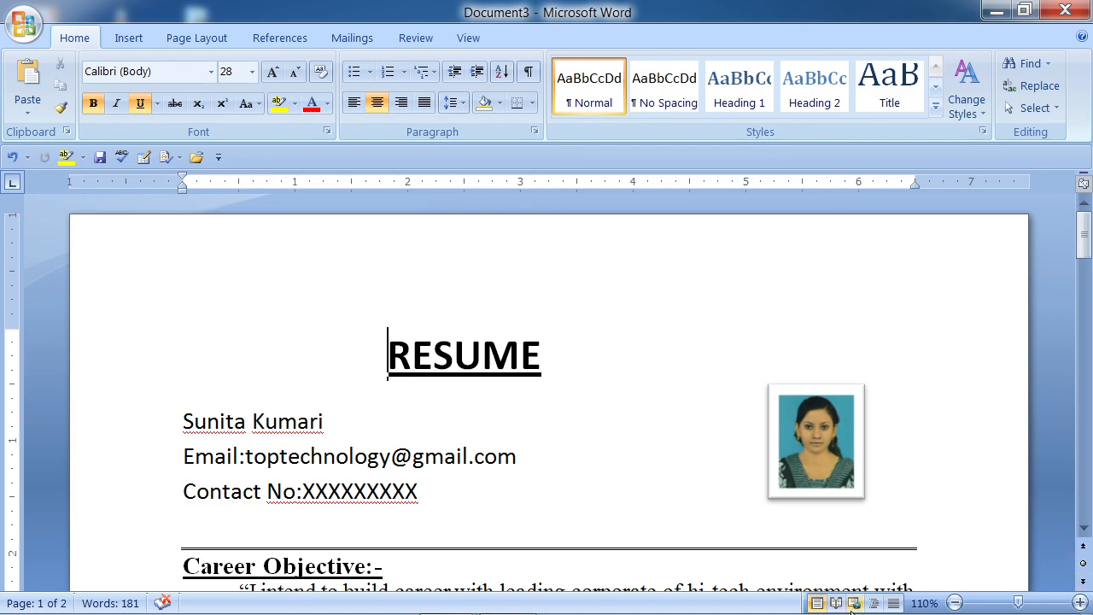
mouse_move(766, 600)
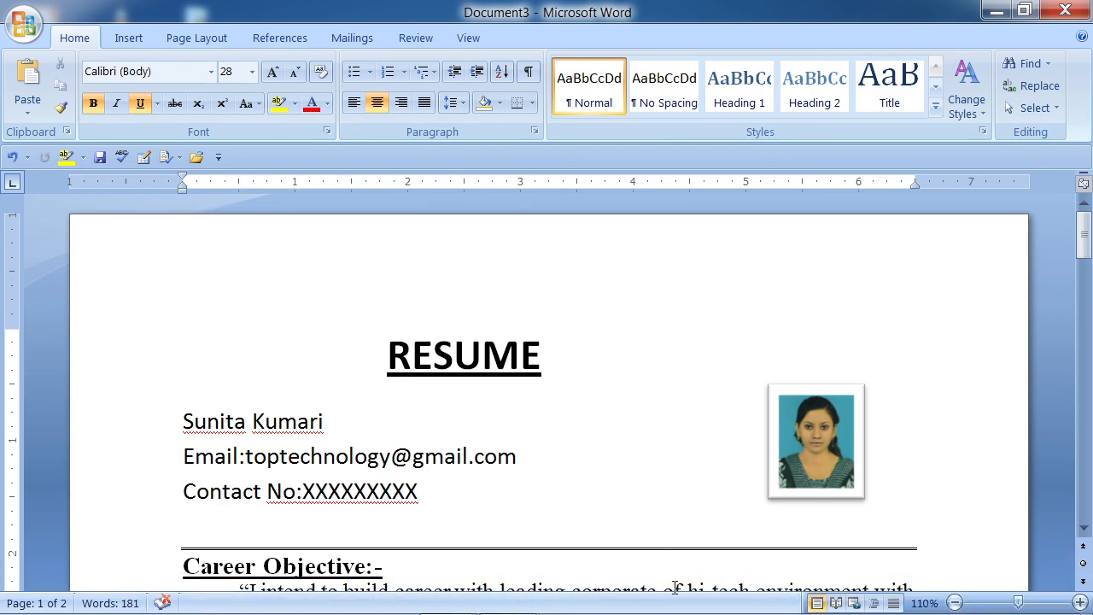
mouse_move(678, 602)
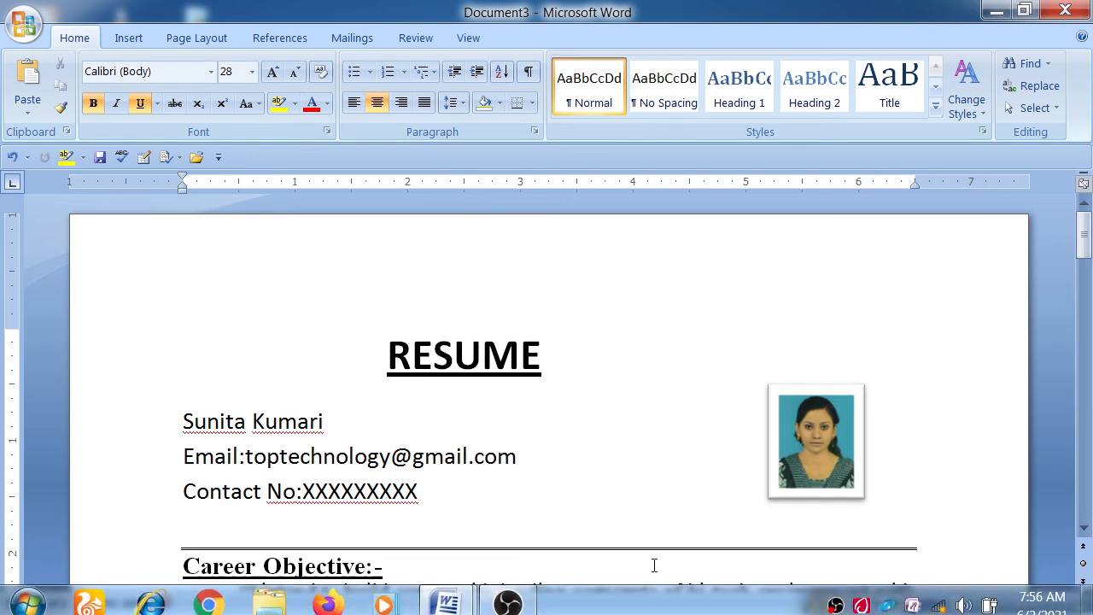